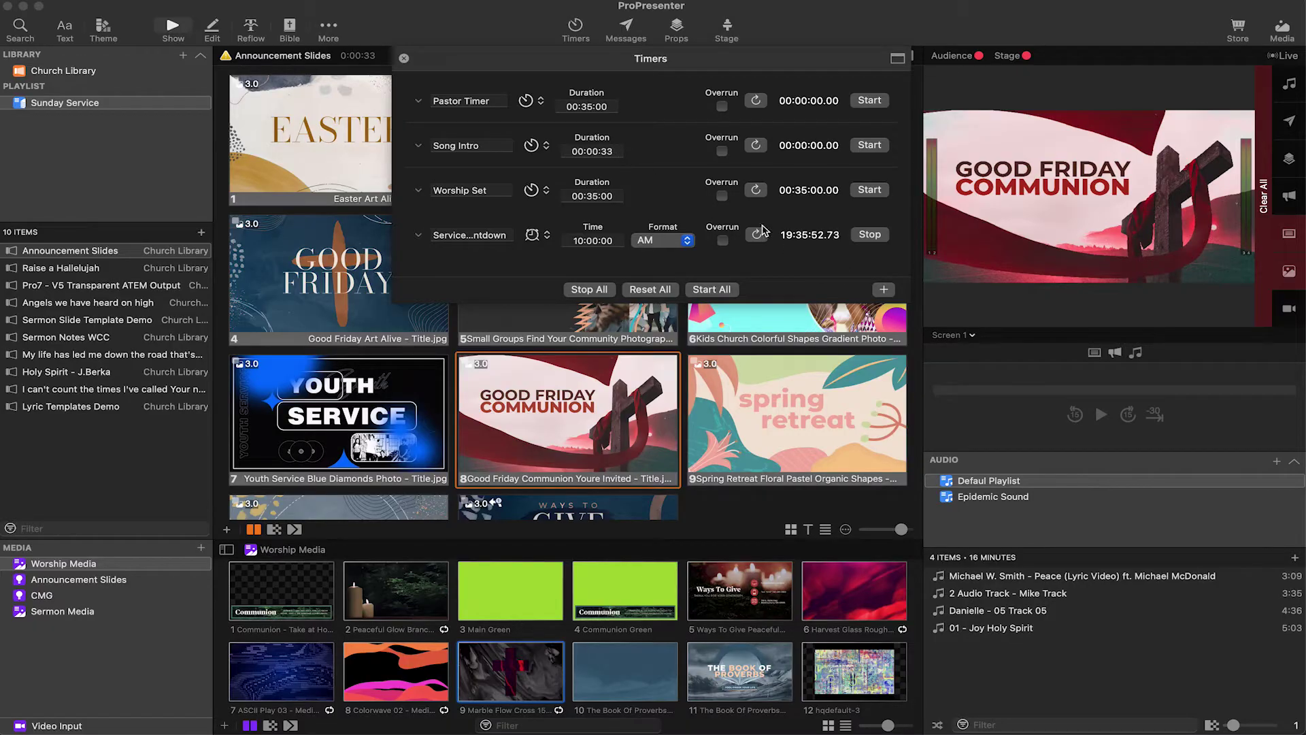
Step: Stop the Service Countdown and add a fifth countdown timer named 'Timer'
{"action": "key", "text": "Right"}
{"action": "left_click", "coordinate": [869, 234]}
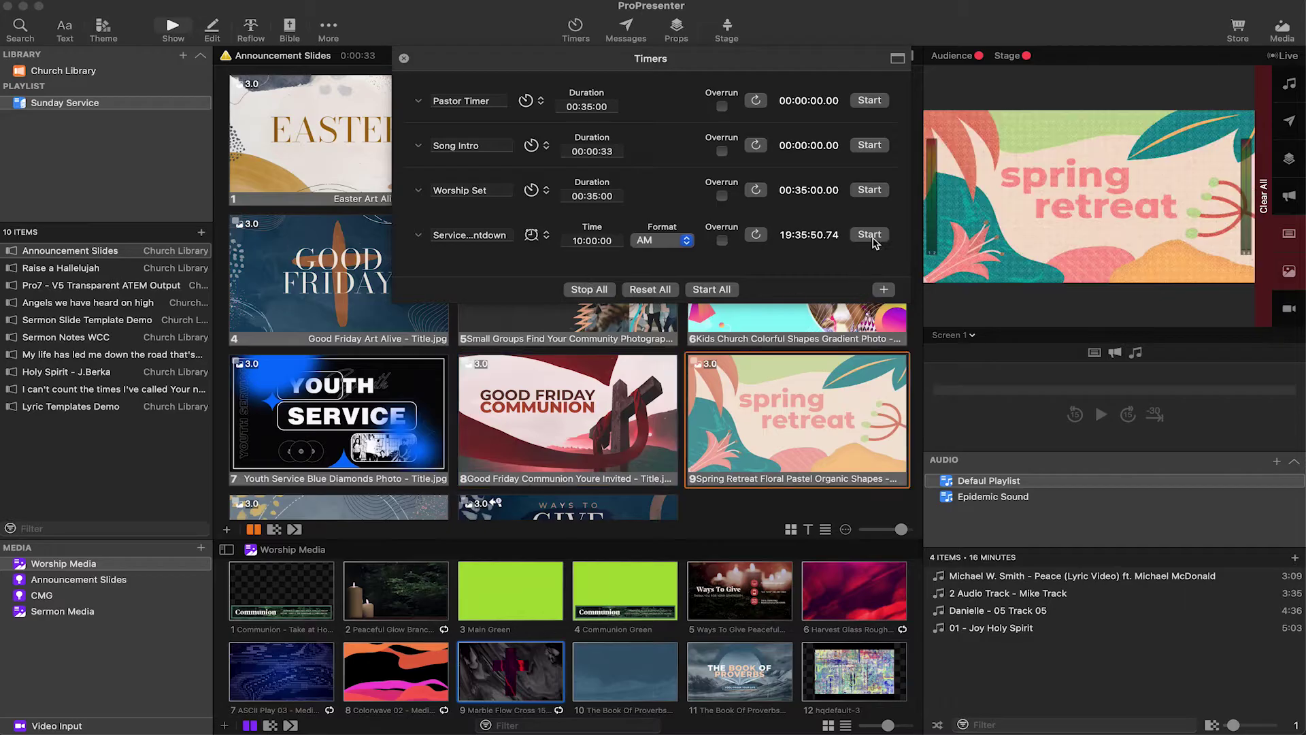
{"action": "left_click", "coordinate": [881, 290]}
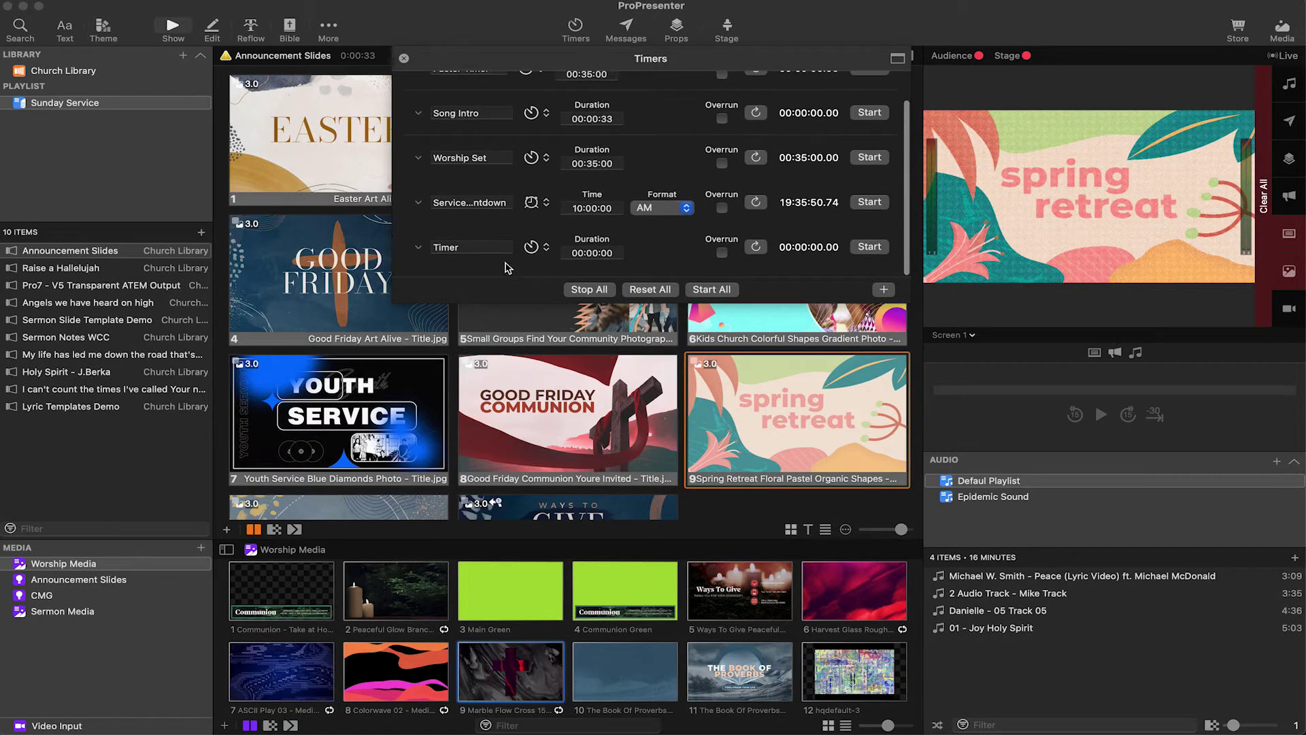
{"action": "double_click", "coordinate": [466, 247]}
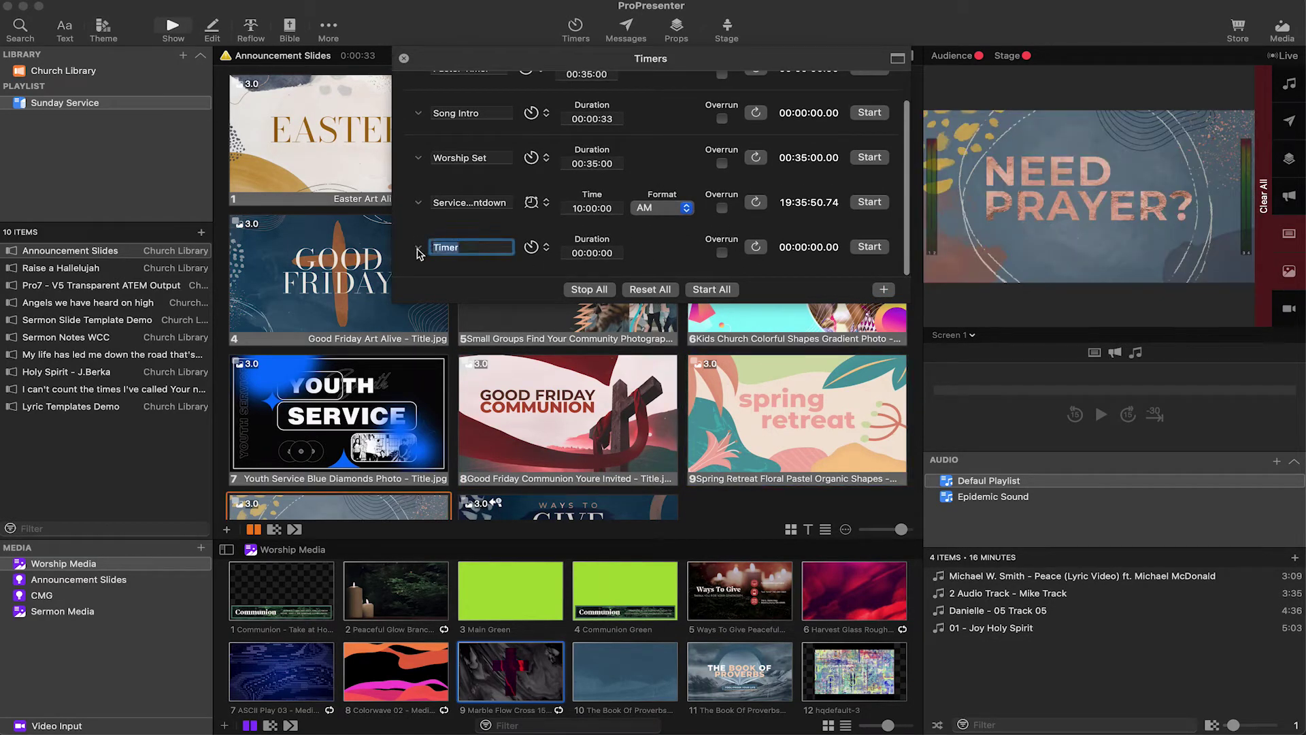
{"action": "left_click", "coordinate": [653, 252]}
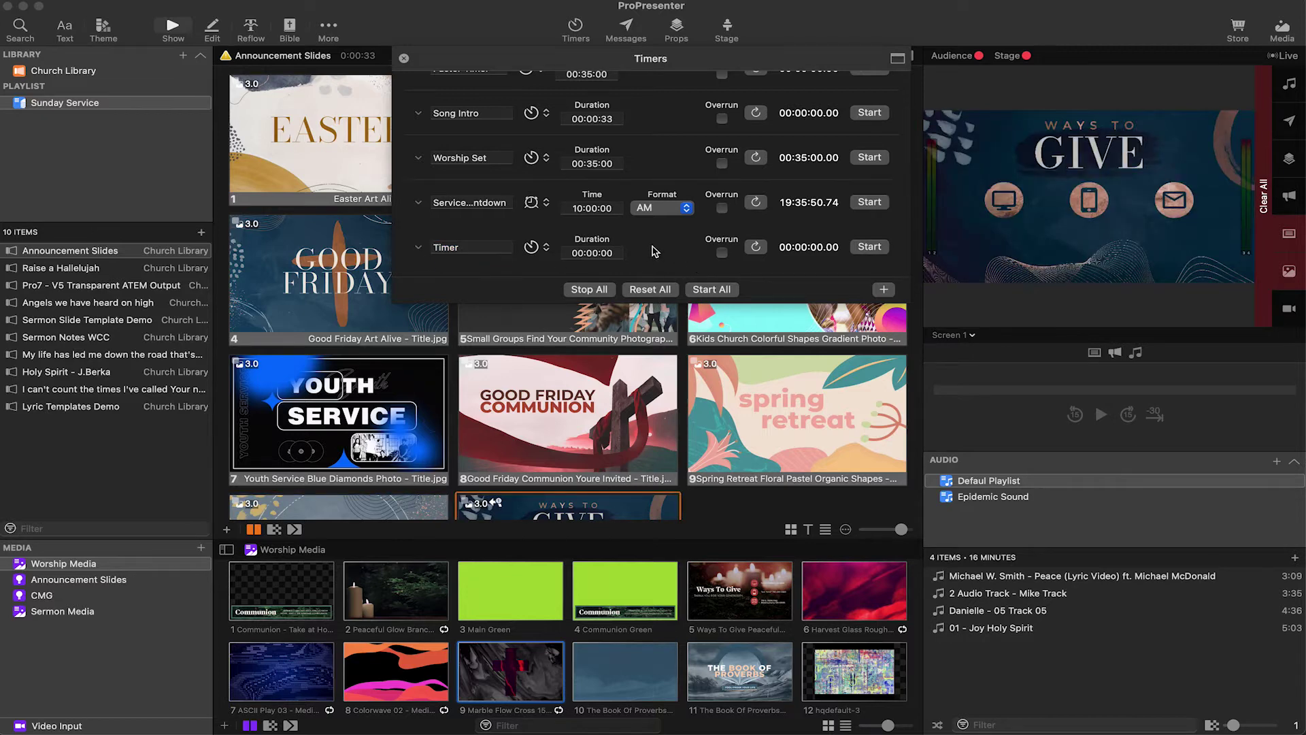
{"action": "left_click", "coordinate": [419, 248]}
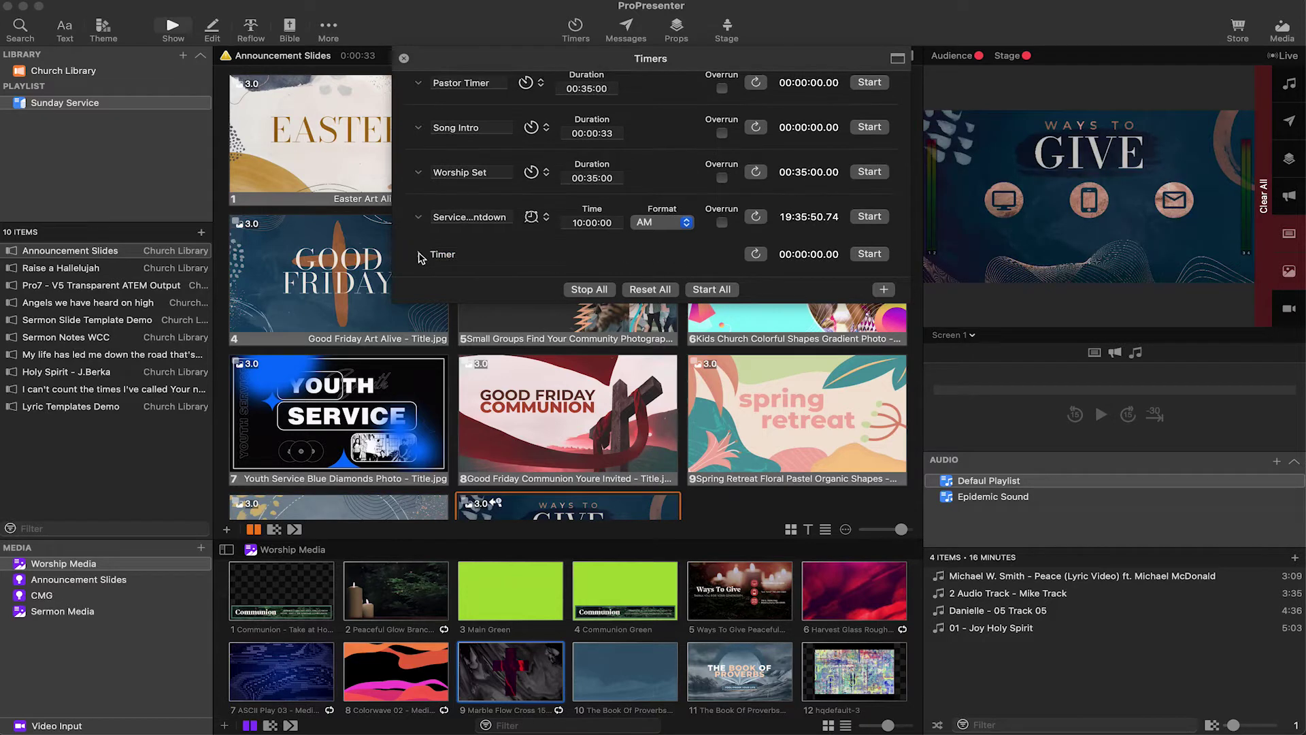
{"action": "left_click", "coordinate": [418, 255]}
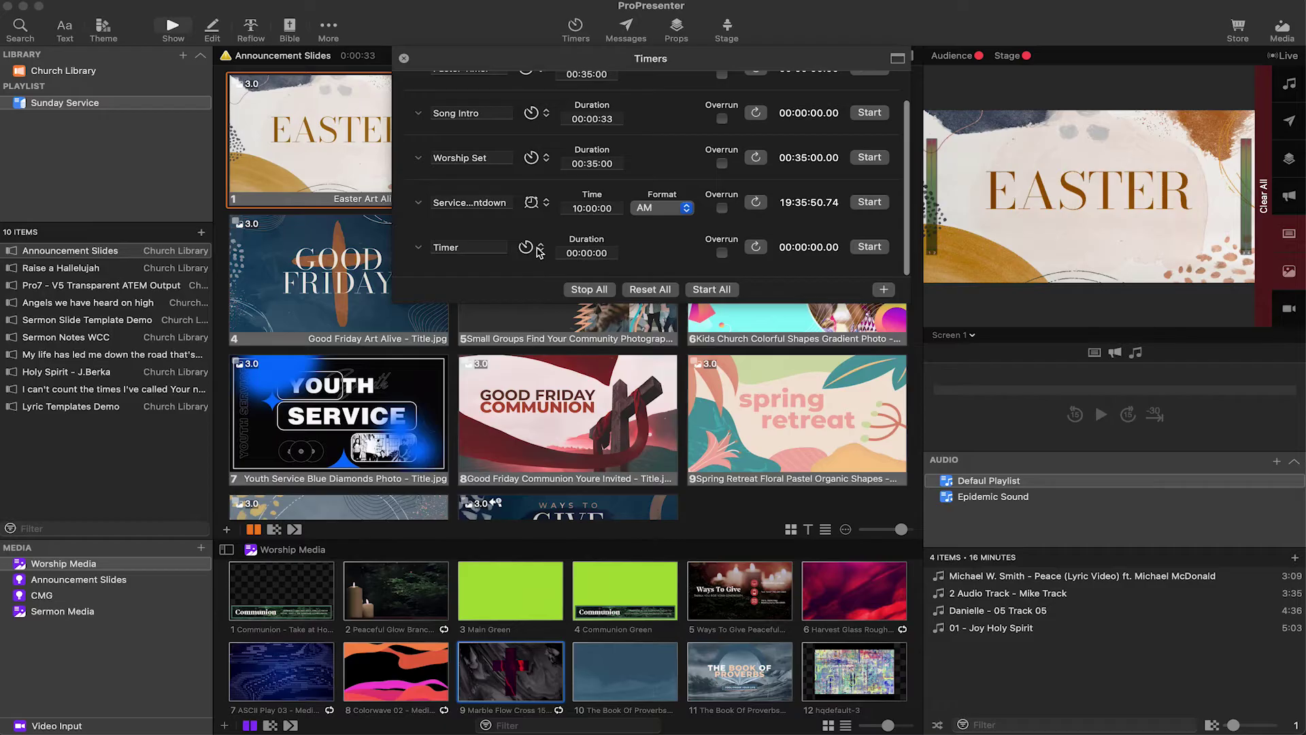
{"action": "left_click", "coordinate": [540, 249]}
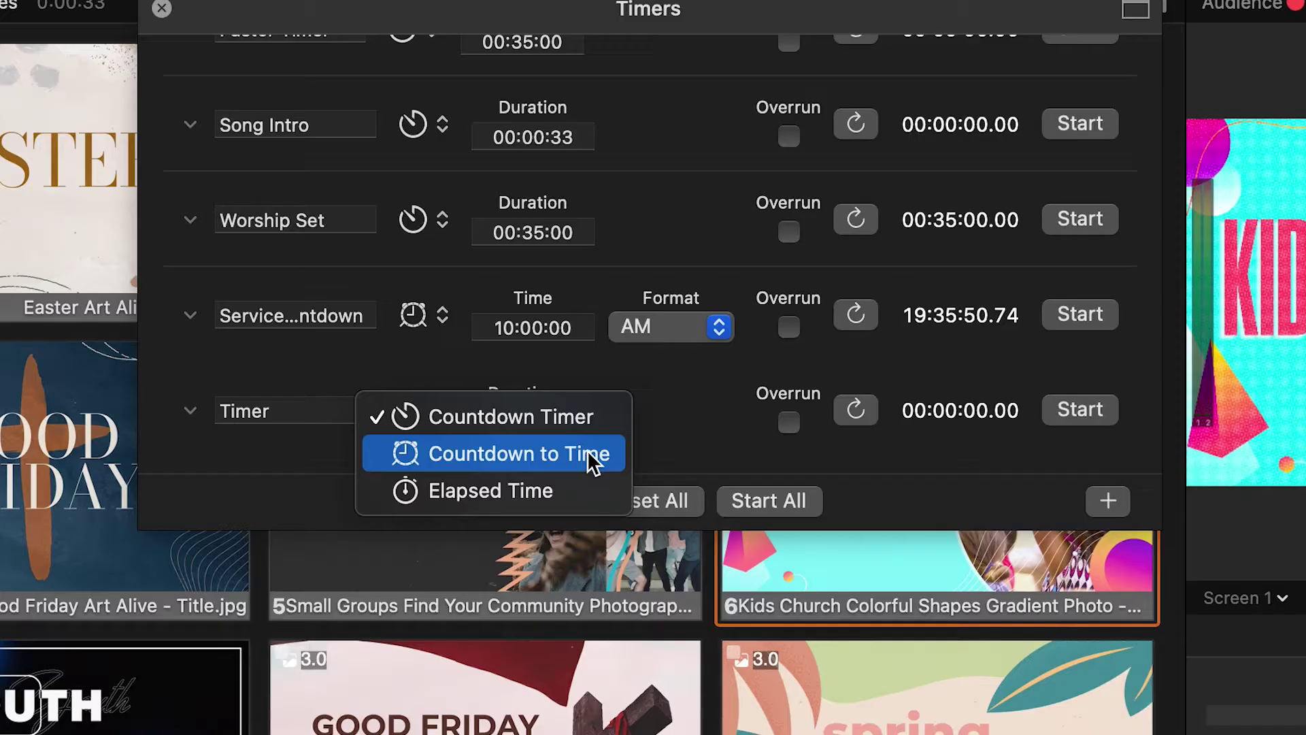
Step: Set the new timer's duration to 00:00:03 and start it
{"action": "left_click", "coordinate": [523, 423]}
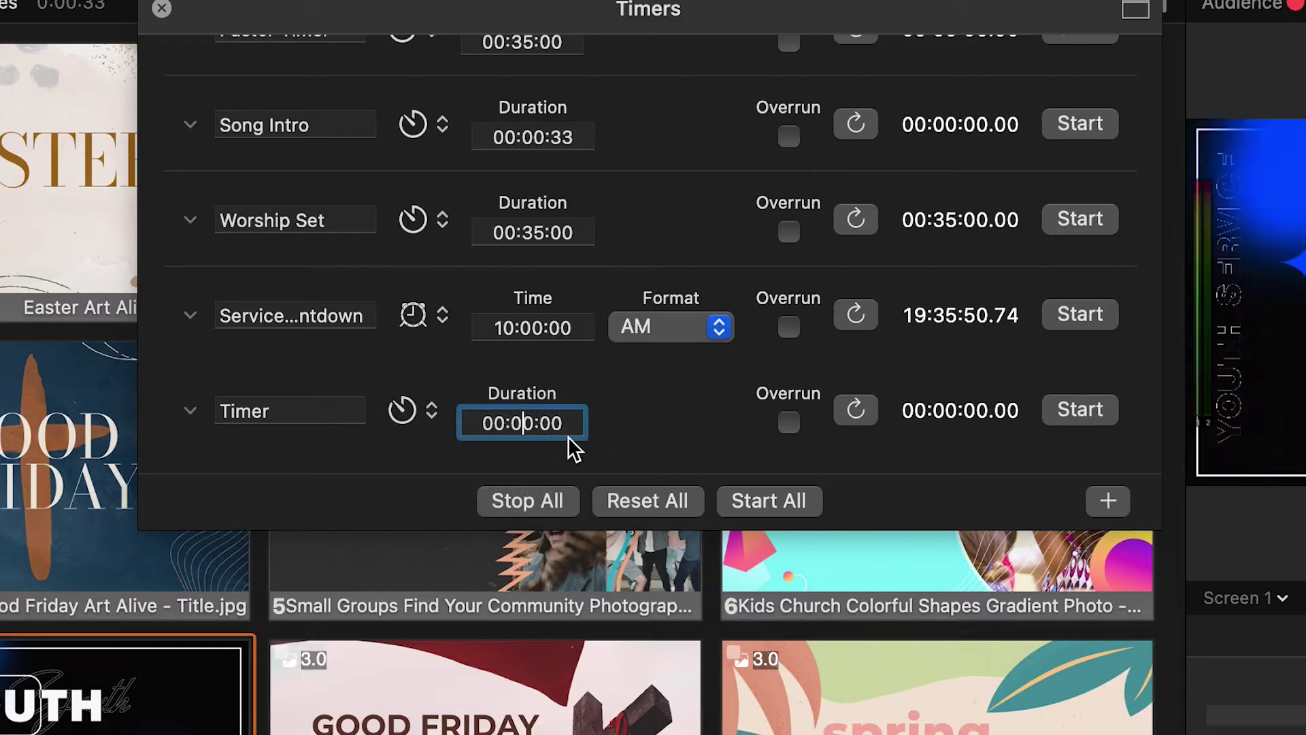
{"action": "left_click_drag", "start_coordinate": [553, 423], "coordinate": [593, 432]}
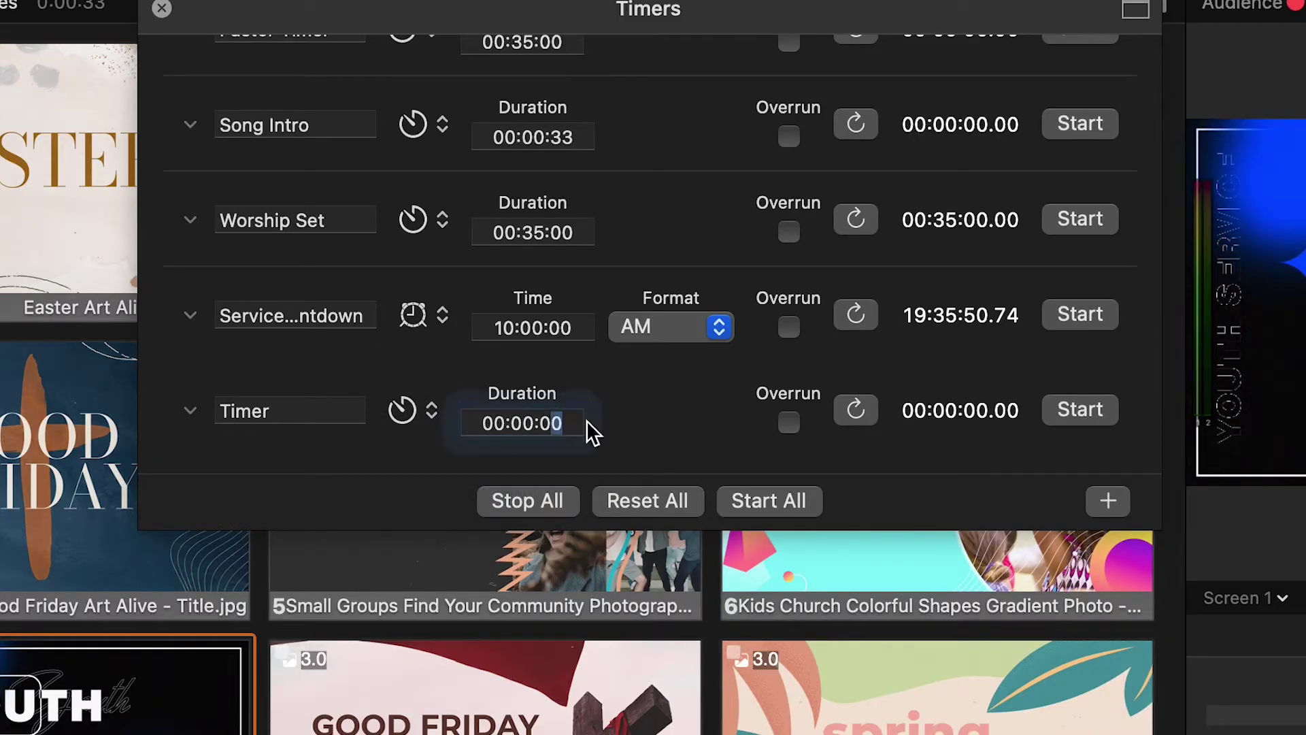
{"action": "type", "text": "3"}
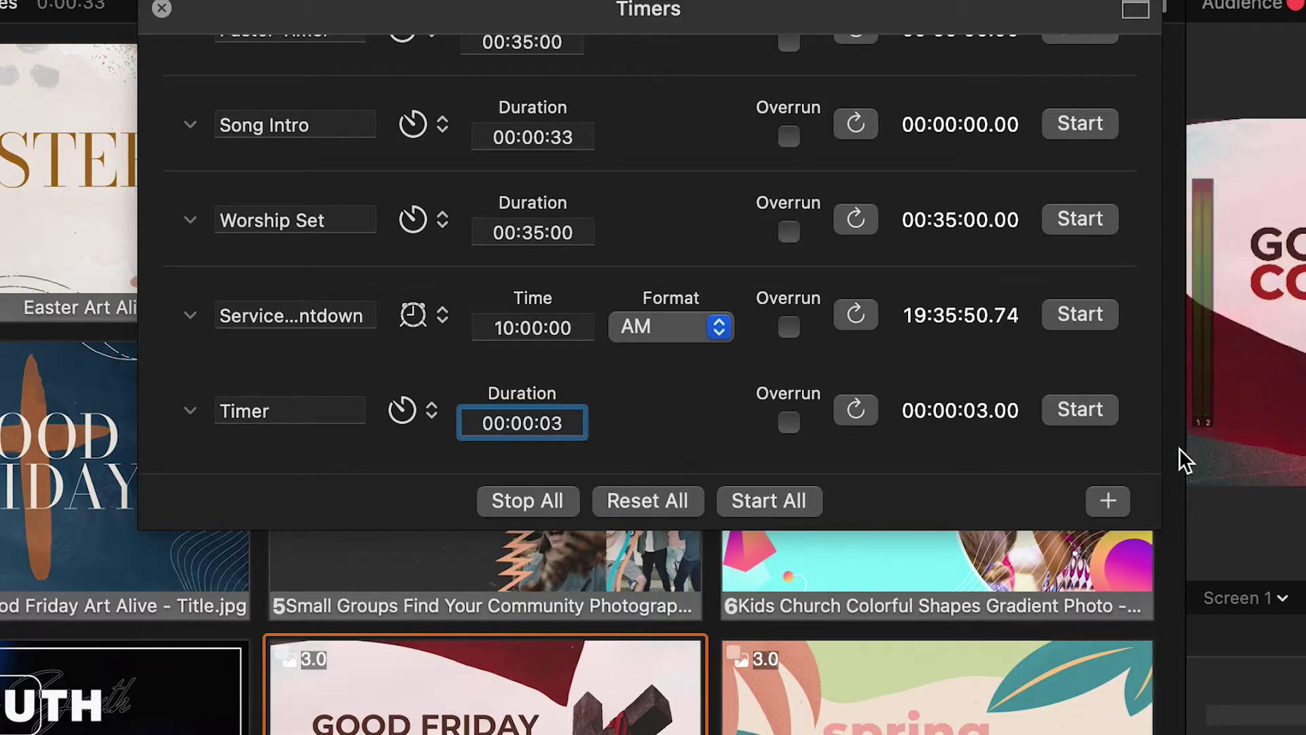
{"action": "left_click", "coordinate": [1075, 412]}
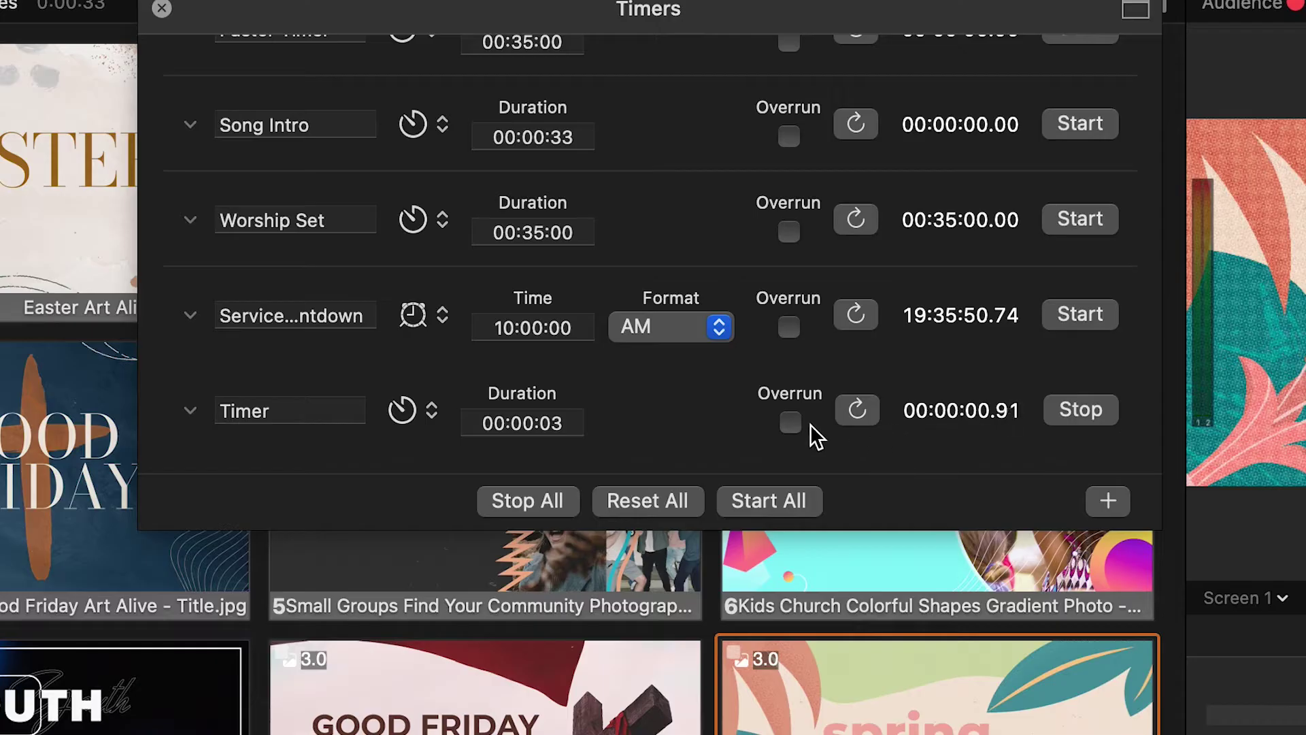
Step: Enable Overrun, then reset and restart the timer so it counts past zero
{"action": "left_click", "coordinate": [791, 426]}
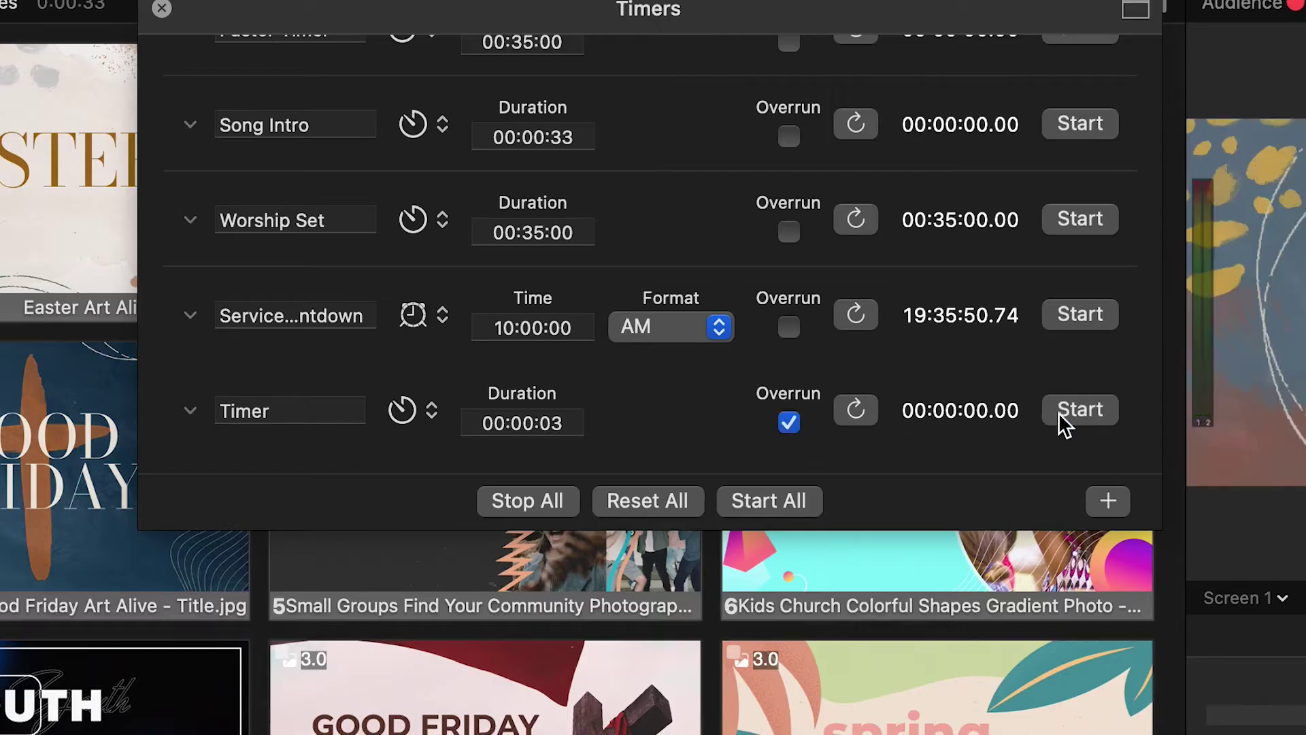
{"action": "left_click", "coordinate": [1074, 410]}
{"action": "left_click", "coordinate": [858, 414]}
{"action": "left_click", "coordinate": [1058, 417]}
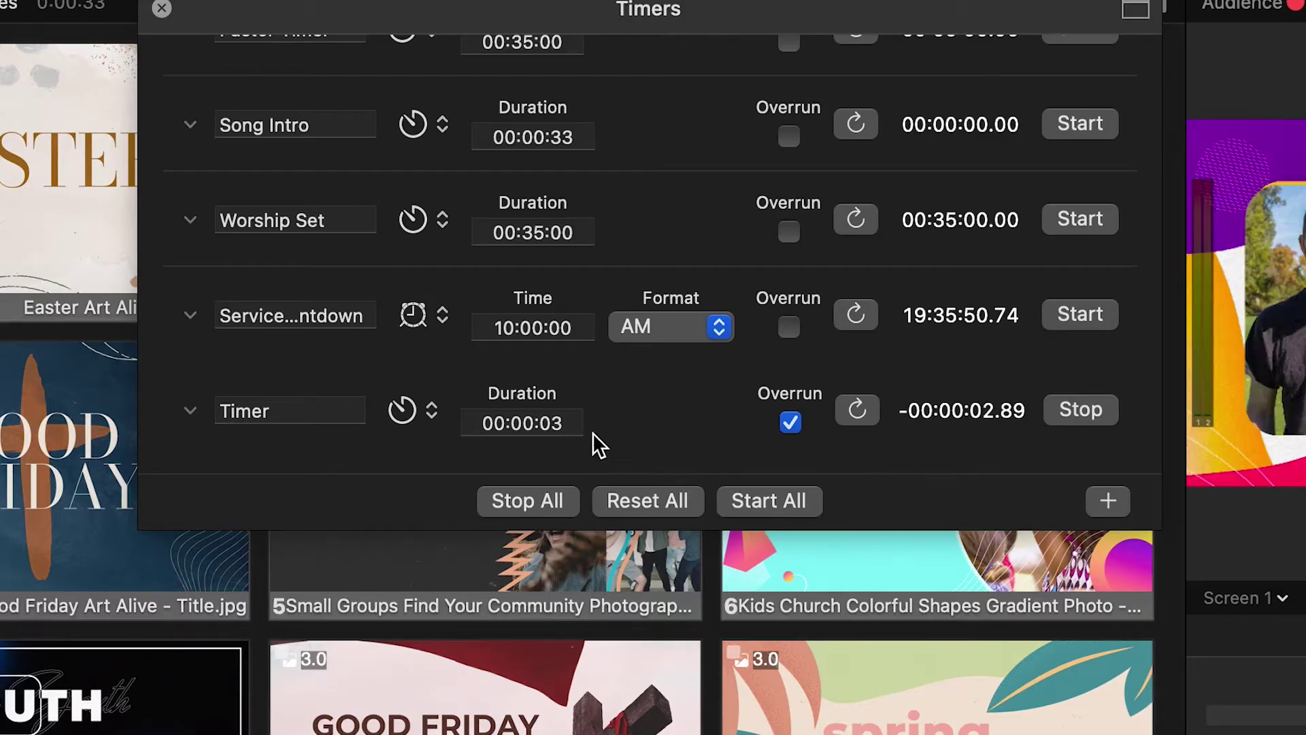
{"action": "left_click", "coordinate": [428, 409]}
Step: Switch the timer to Countdown to Time, then reset and start it
{"action": "left_click", "coordinate": [428, 453]}
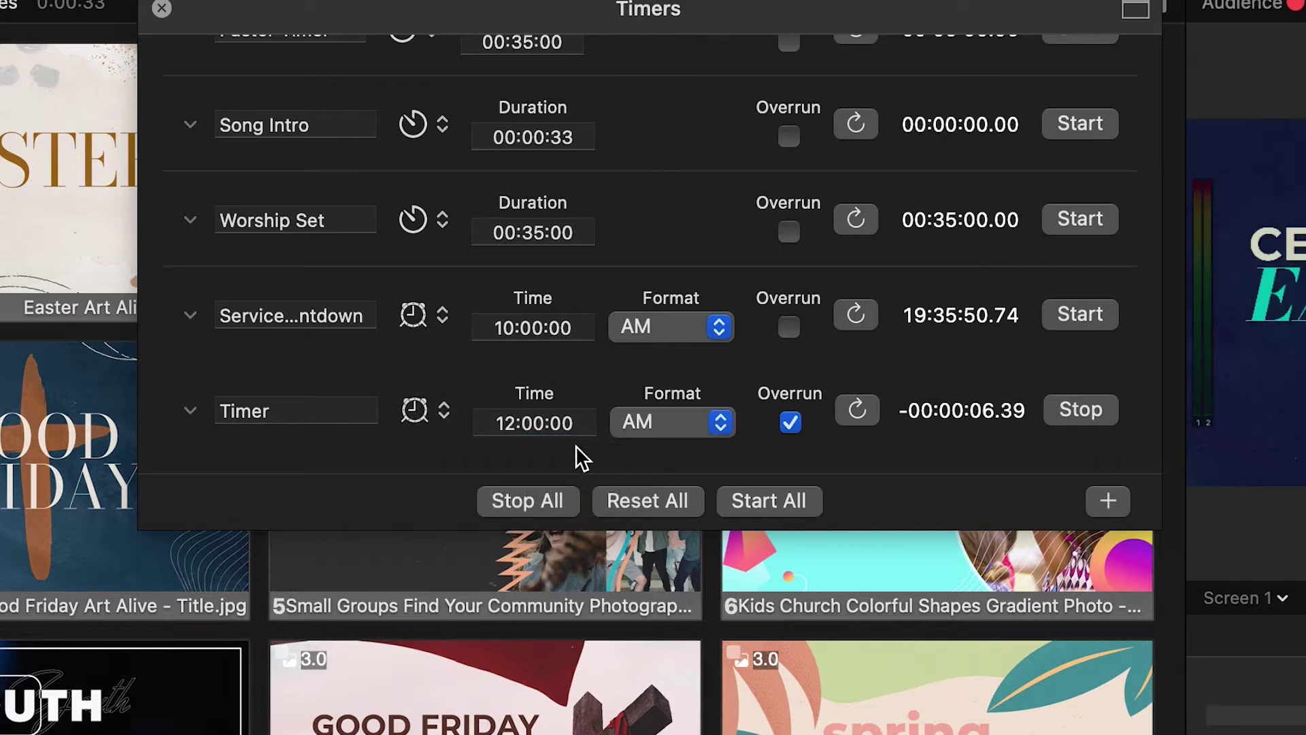
{"action": "left_click", "coordinate": [856, 409]}
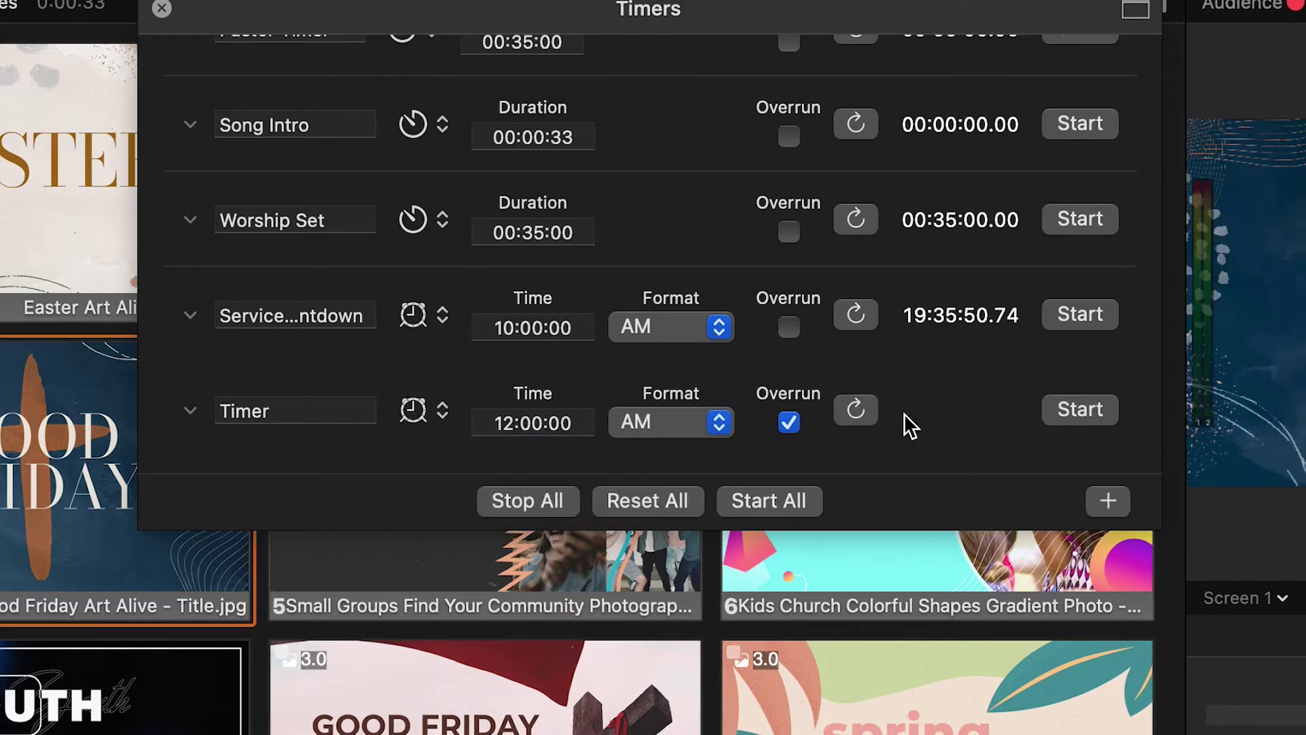
{"action": "left_click", "coordinate": [1058, 415]}
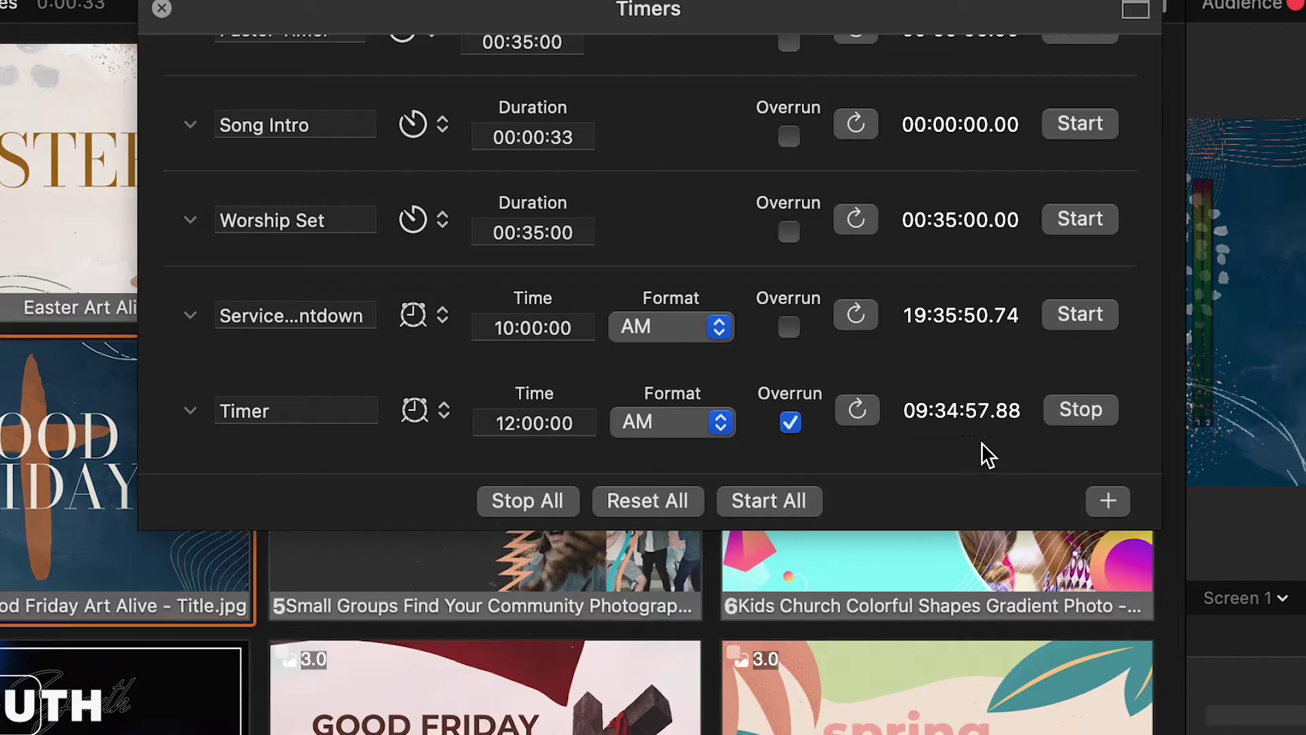
Step: Keep the 12:00:00 AM target, then reset, start and stop the timer
{"action": "left_click", "coordinate": [644, 425]}
{"action": "left_click", "coordinate": [784, 446]}
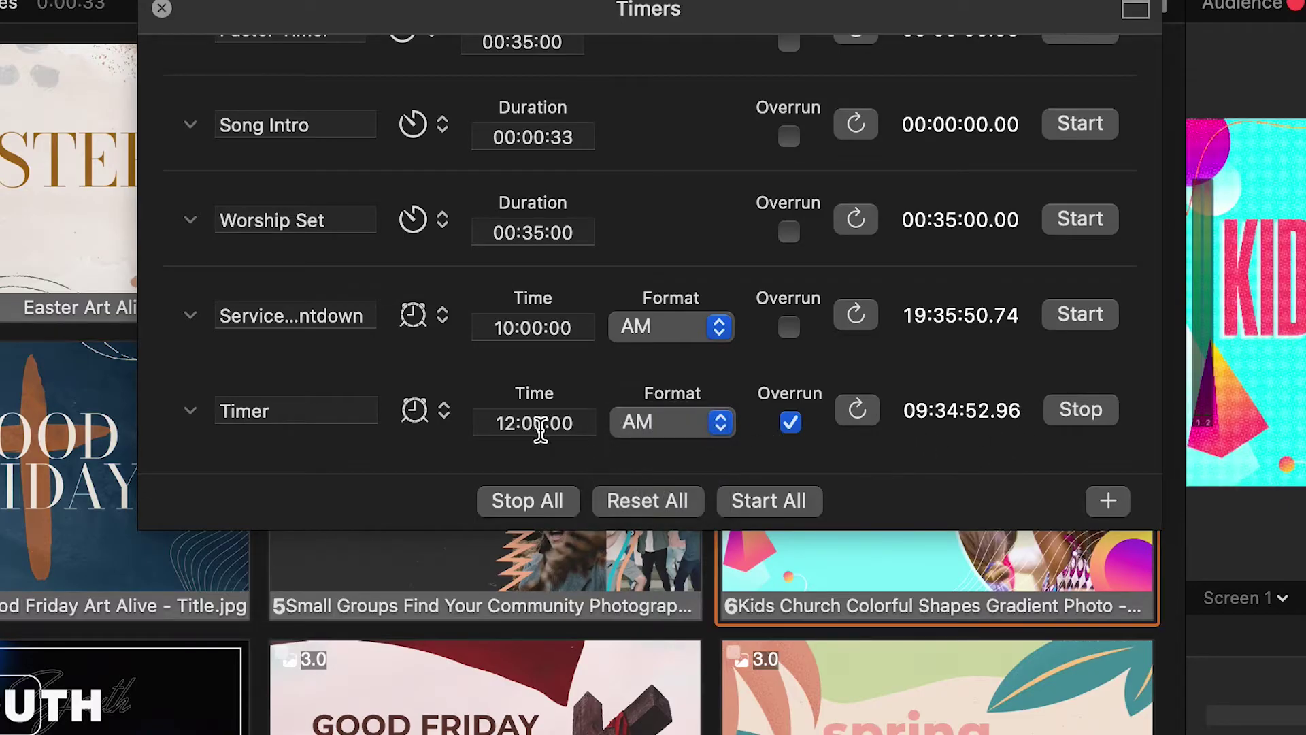
{"action": "left_click", "coordinate": [545, 421]}
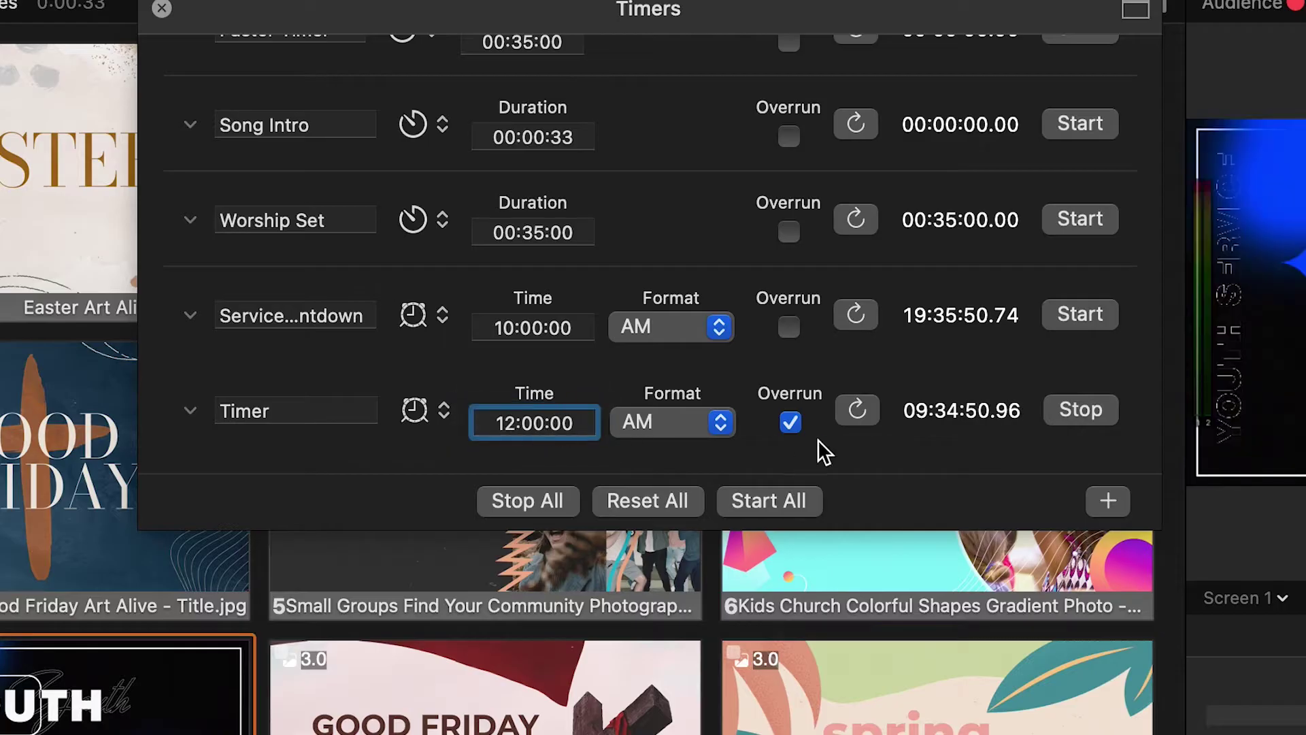
{"action": "left_click", "coordinate": [869, 425]}
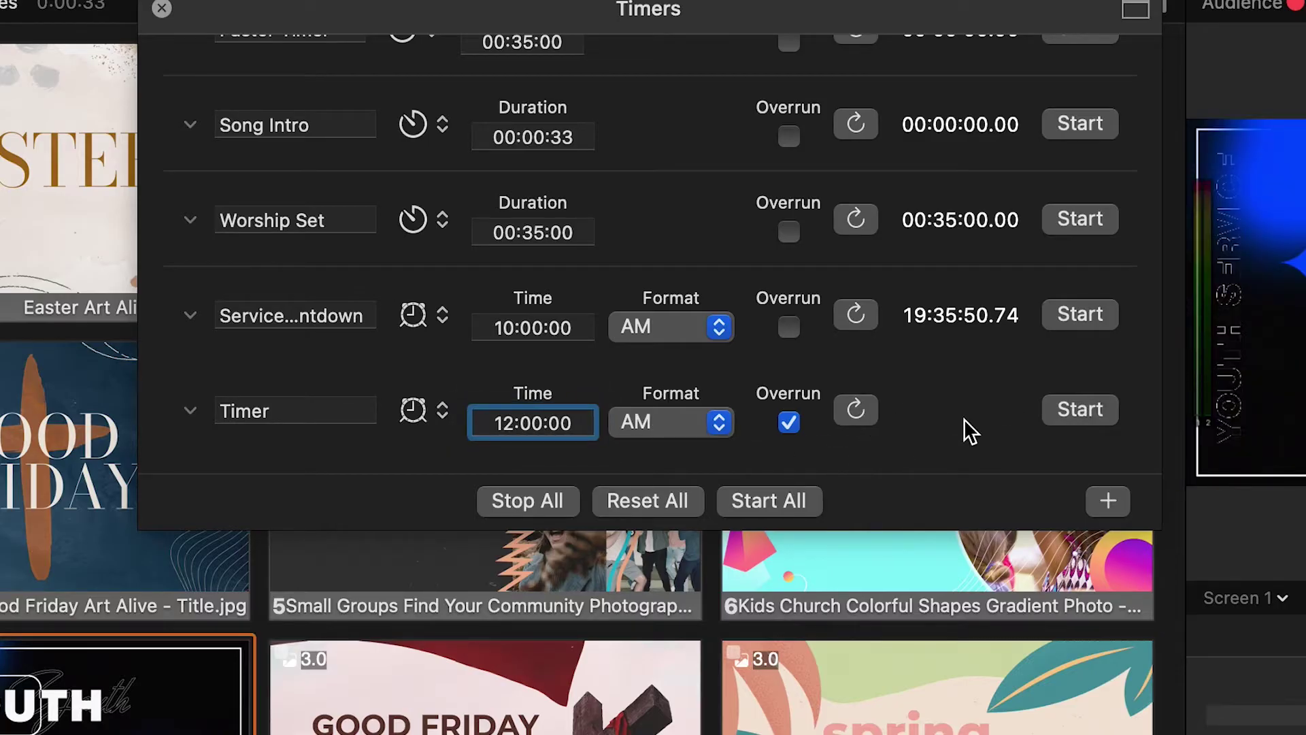
{"action": "left_click", "coordinate": [1069, 416]}
{"action": "left_click", "coordinate": [1081, 414]}
{"action": "left_click", "coordinate": [414, 409]}
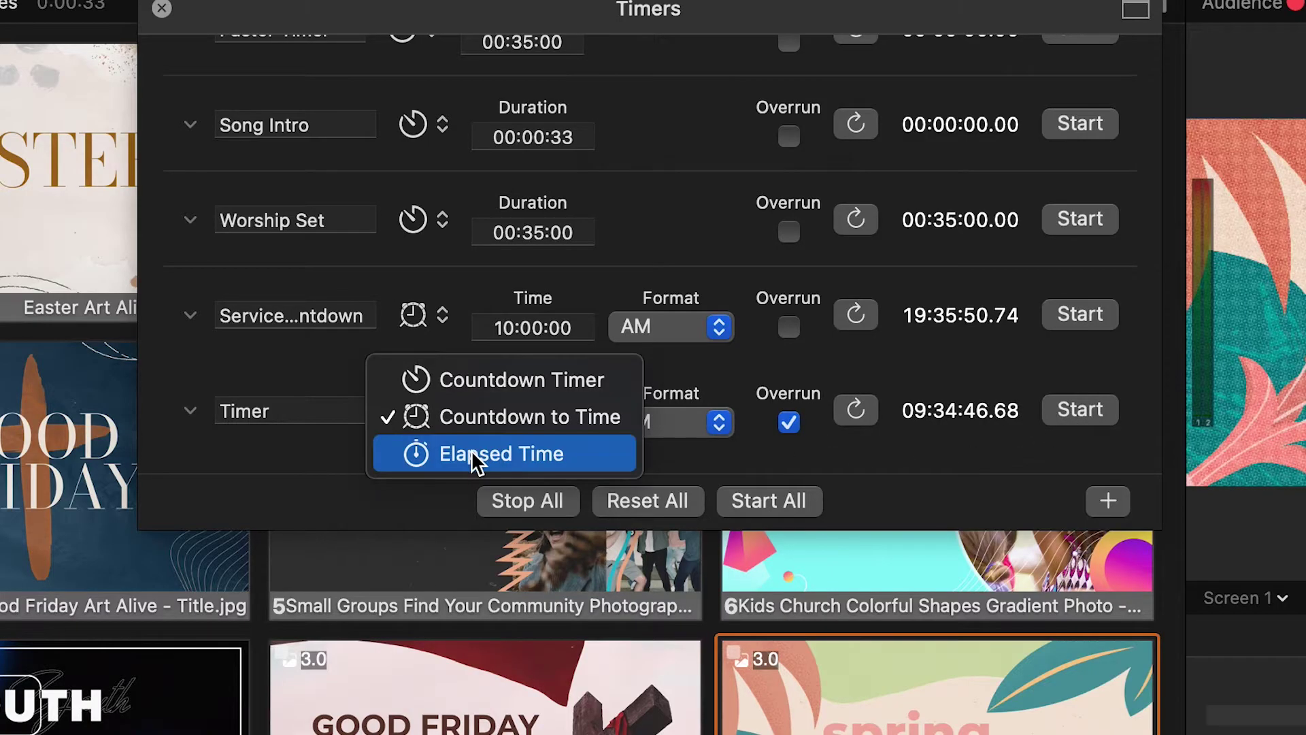
Step: Switch the new timer to Elapsed Time and advance to the next announcement slide
{"action": "left_click", "coordinate": [478, 454]}
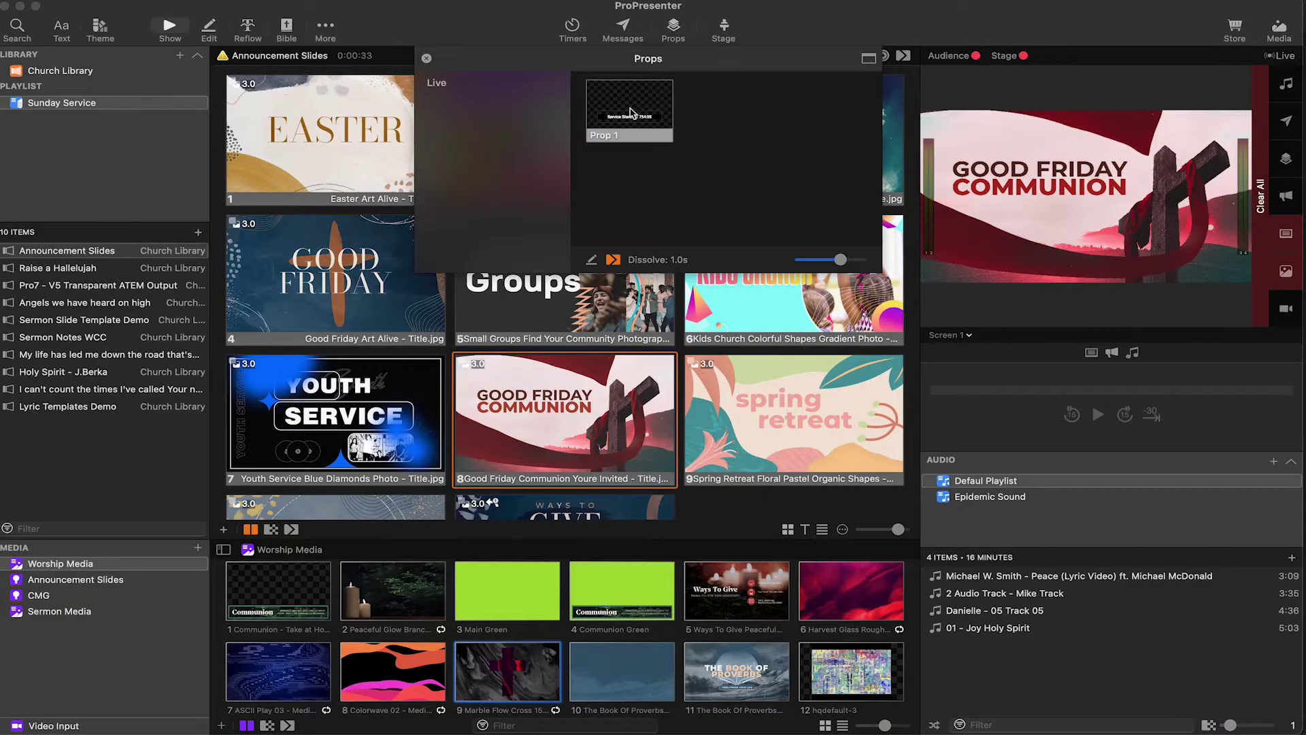
{"action": "key", "text": "Right"}
Step: Put Prop 1's 'Service Starts In' countdown live and close the Props list
{"action": "left_click", "coordinate": [636, 124]}
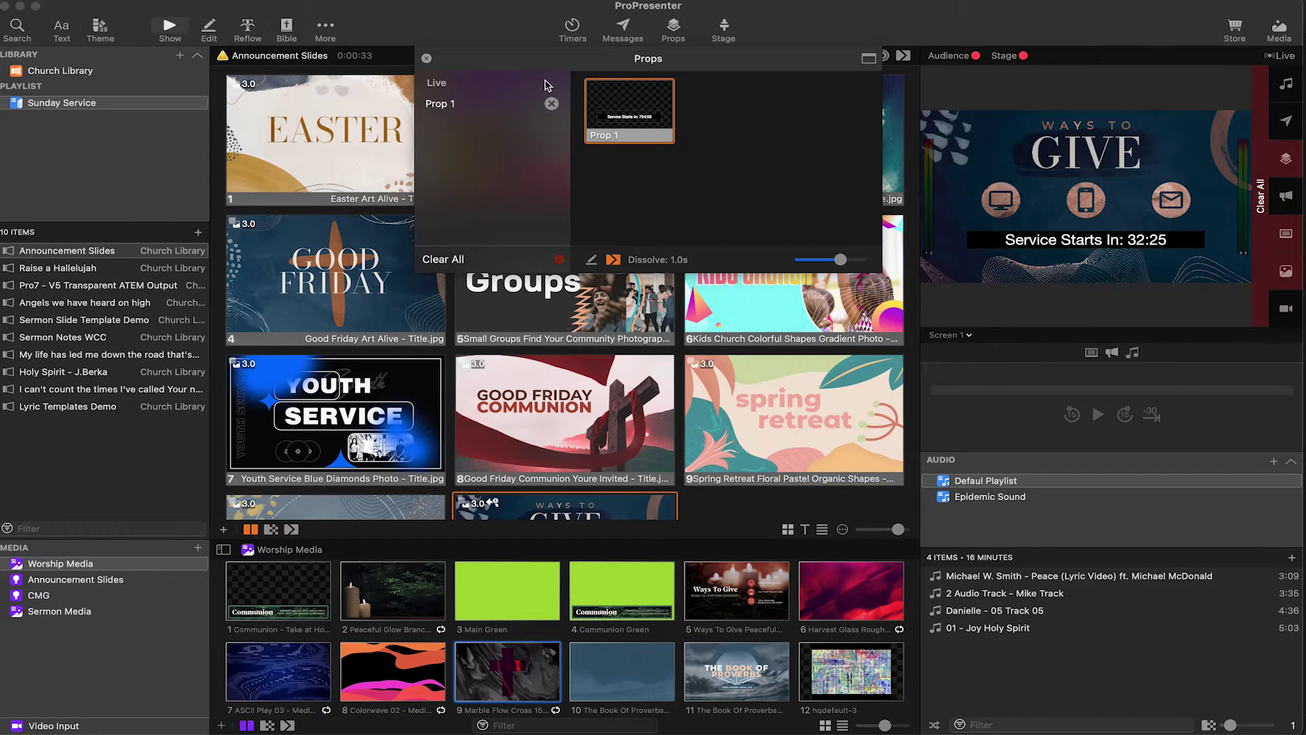
{"action": "left_click", "coordinate": [427, 60]}
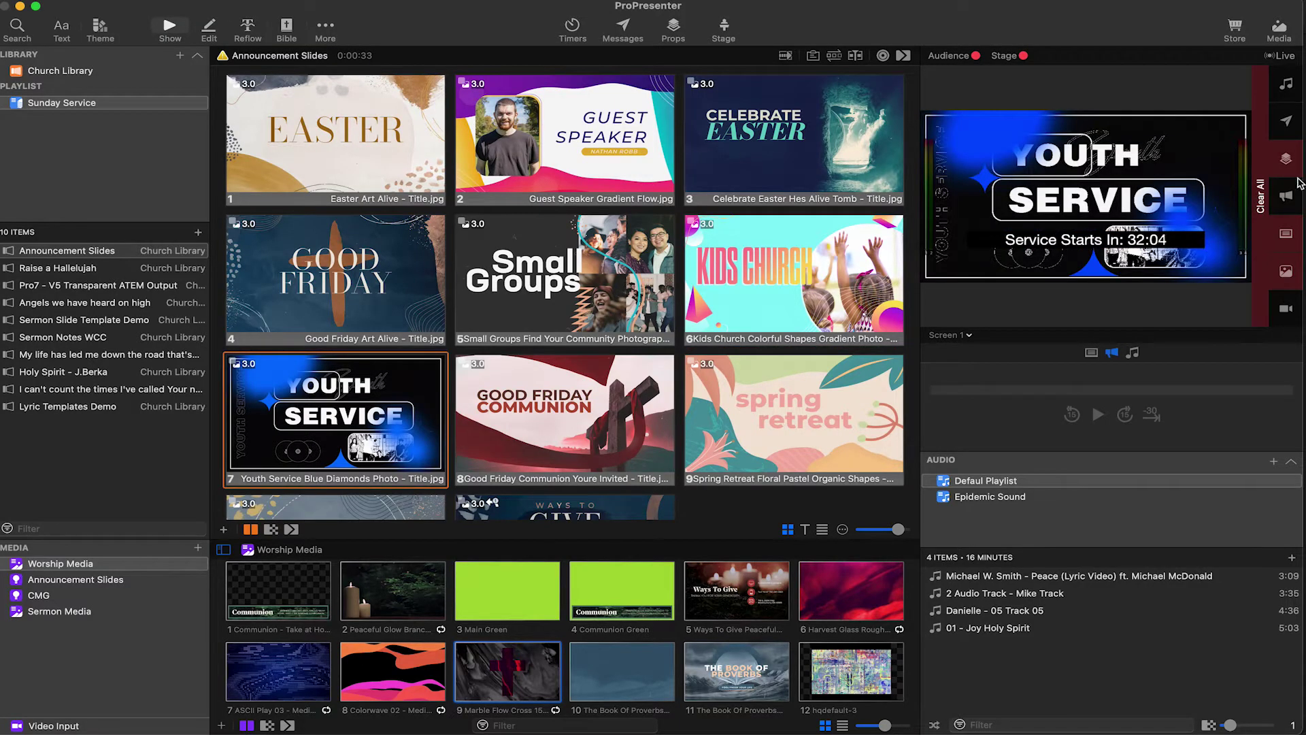
Step: Give Raise a Hallelujah slide 1 a Clear Props action and take it live
{"action": "left_click", "coordinate": [75, 272]}
{"action": "right_click", "coordinate": [331, 117]}
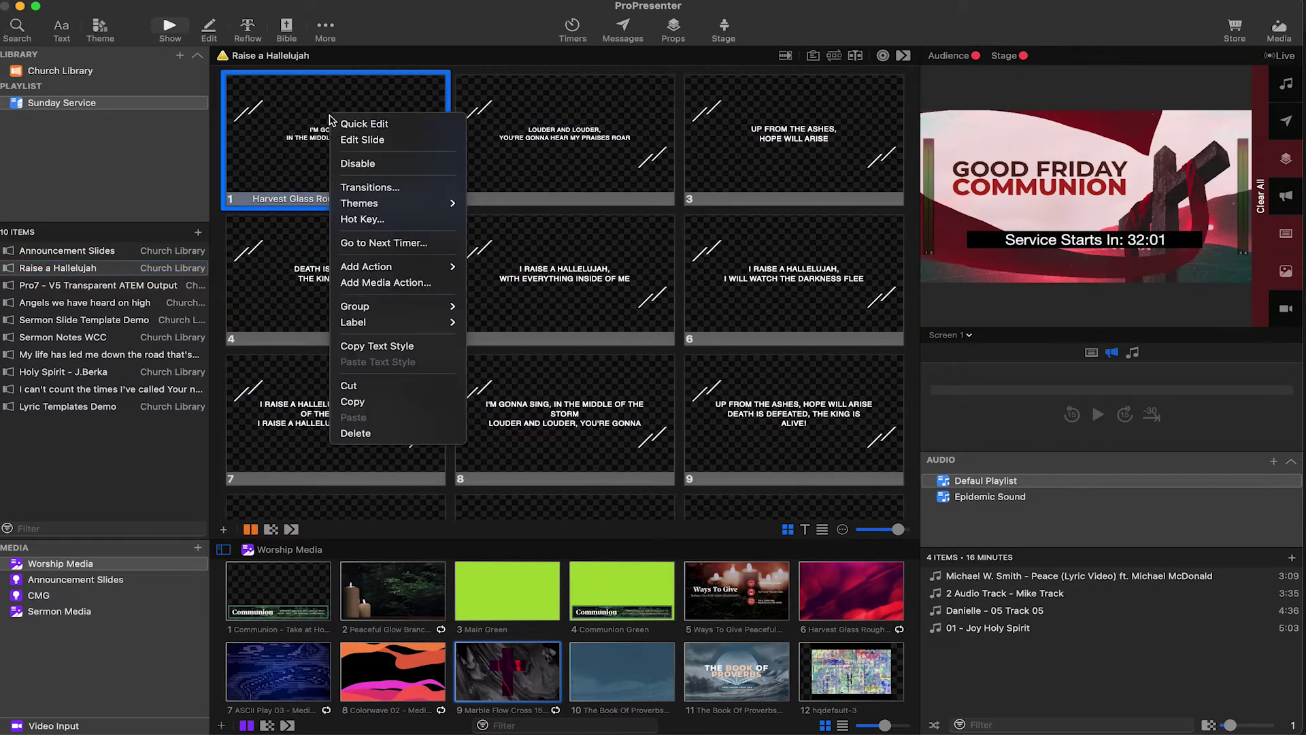
{"action": "mouse_move", "coordinate": [390, 272]}
{"action": "mouse_move", "coordinate": [522, 271]}
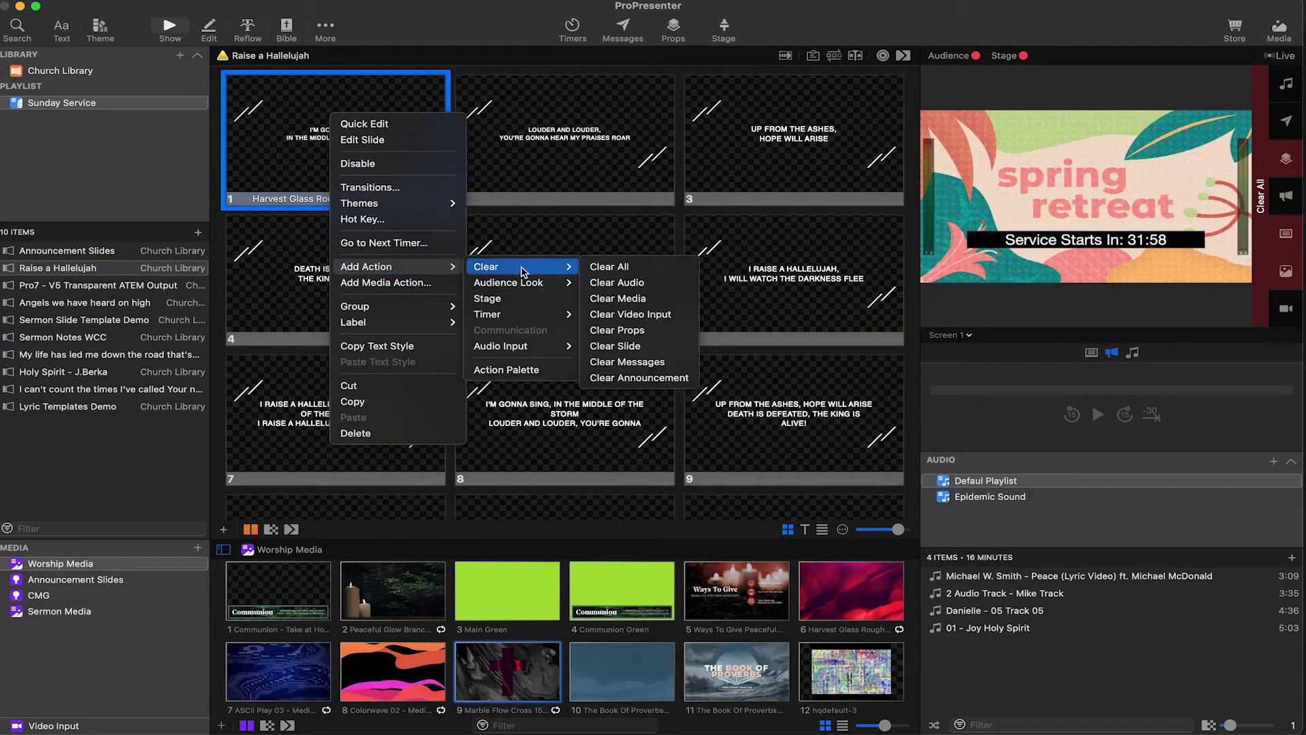
{"action": "left_click", "coordinate": [622, 331]}
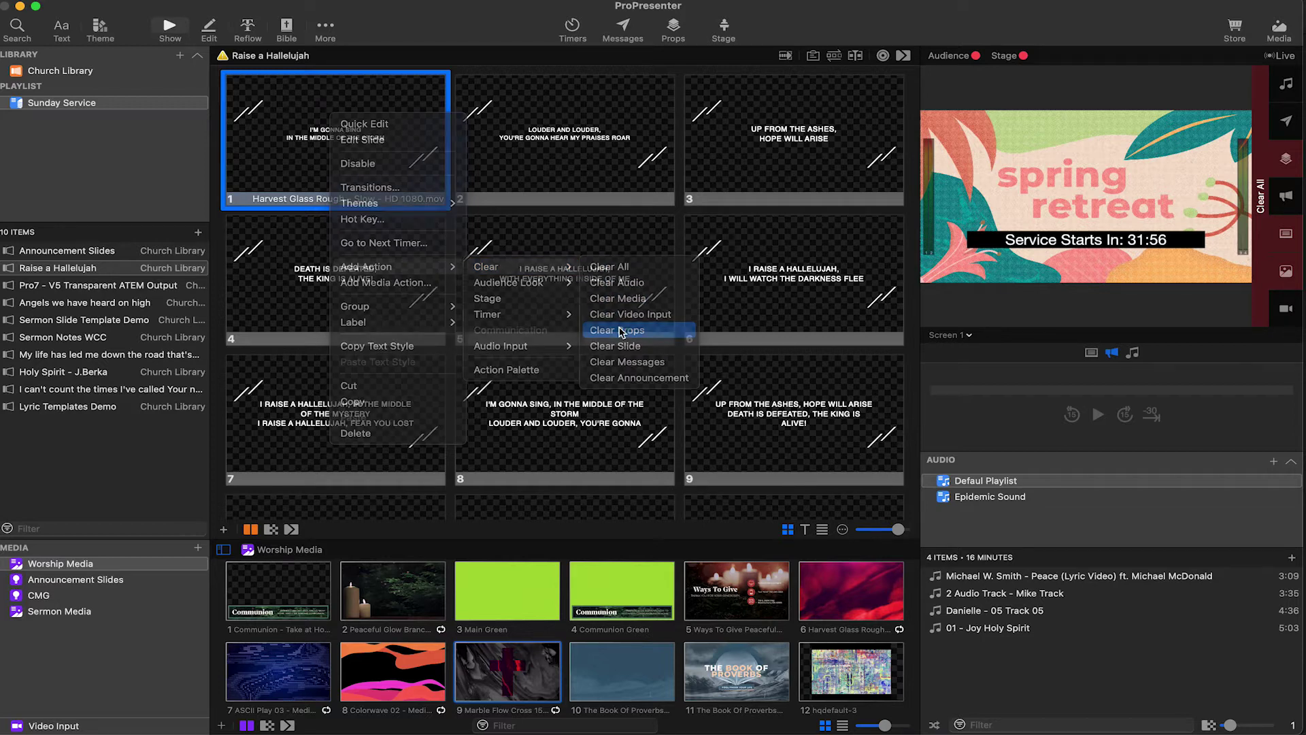
{"action": "left_click", "coordinate": [343, 155]}
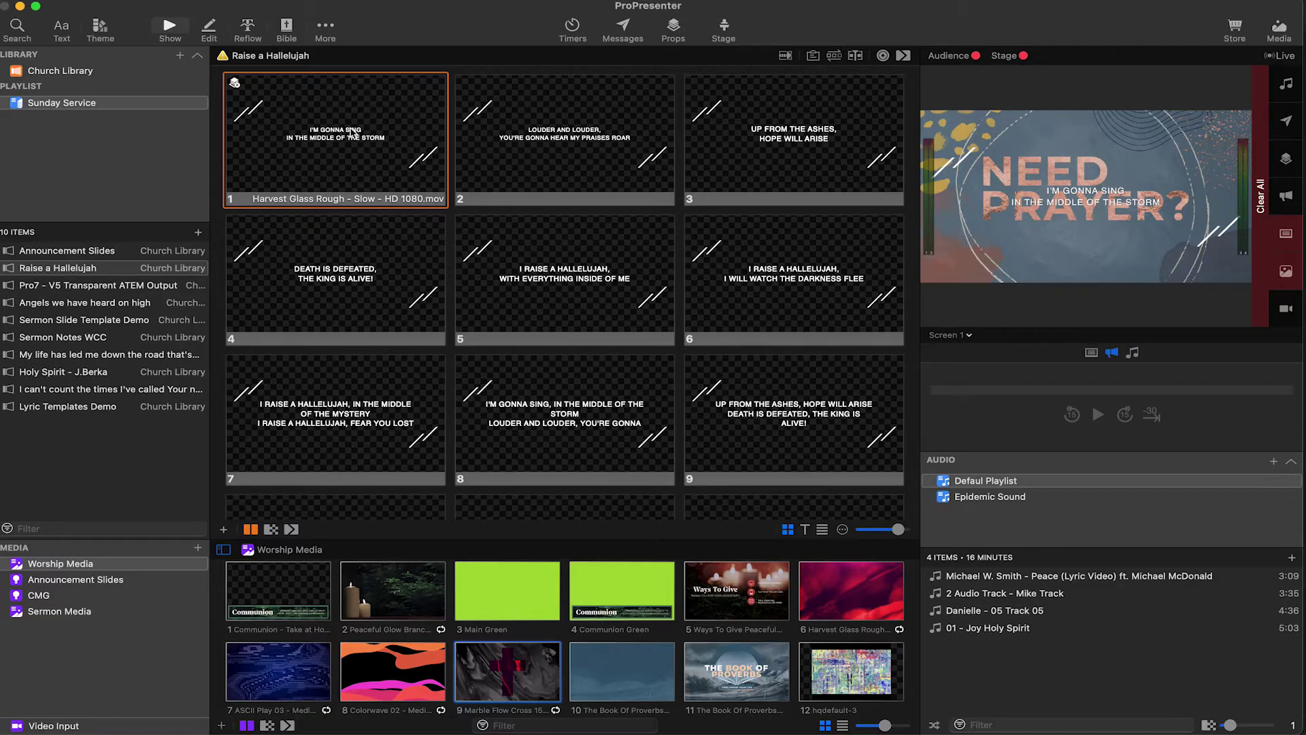
Step: Add a Clear Media action to slide 1, then reopen Announcement Slides
{"action": "right_click", "coordinate": [323, 128]}
{"action": "mouse_move", "coordinate": [374, 277]}
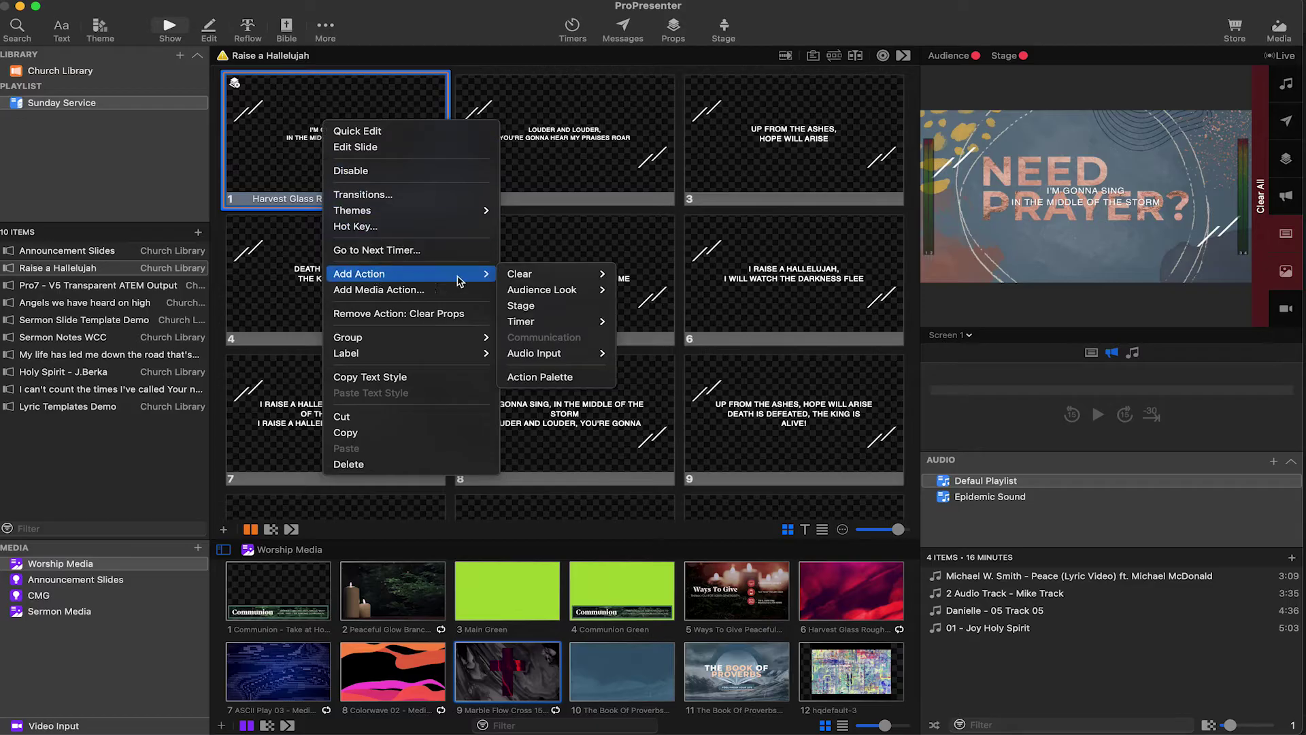
{"action": "left_click", "coordinate": [666, 306]}
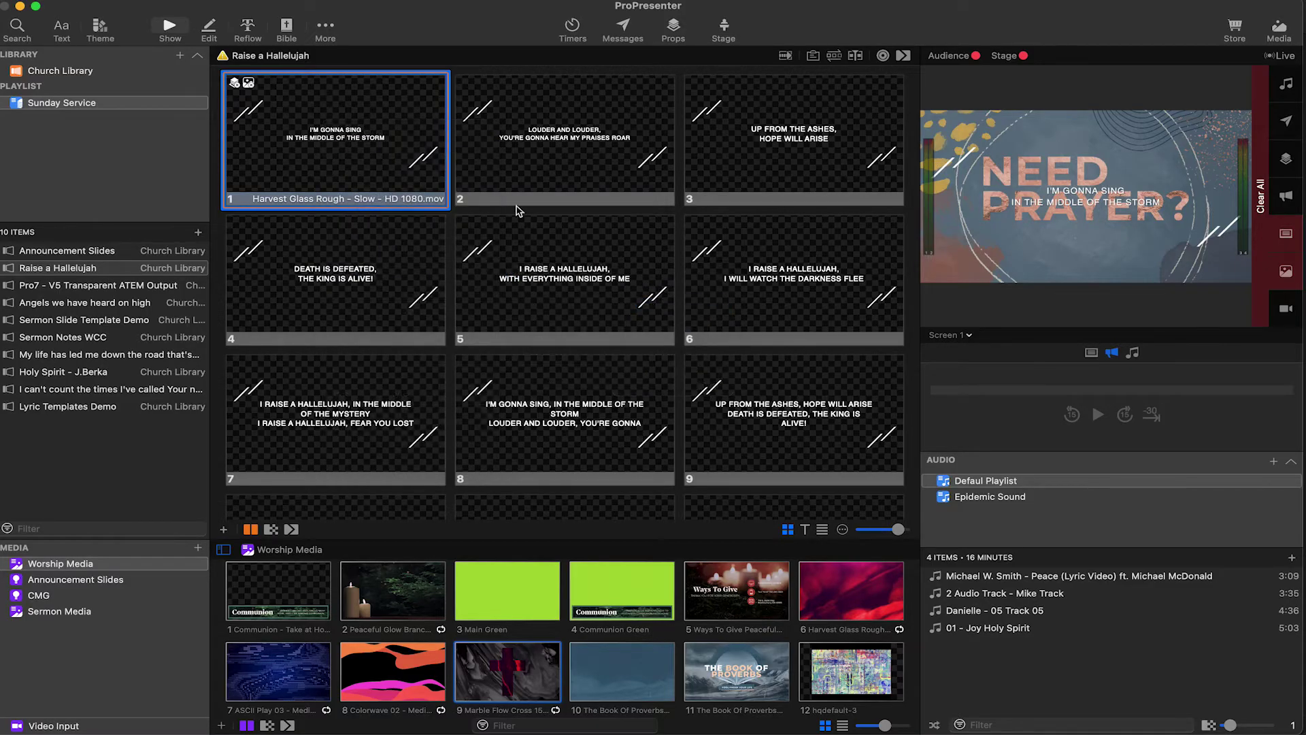
{"action": "left_click", "coordinate": [91, 254]}
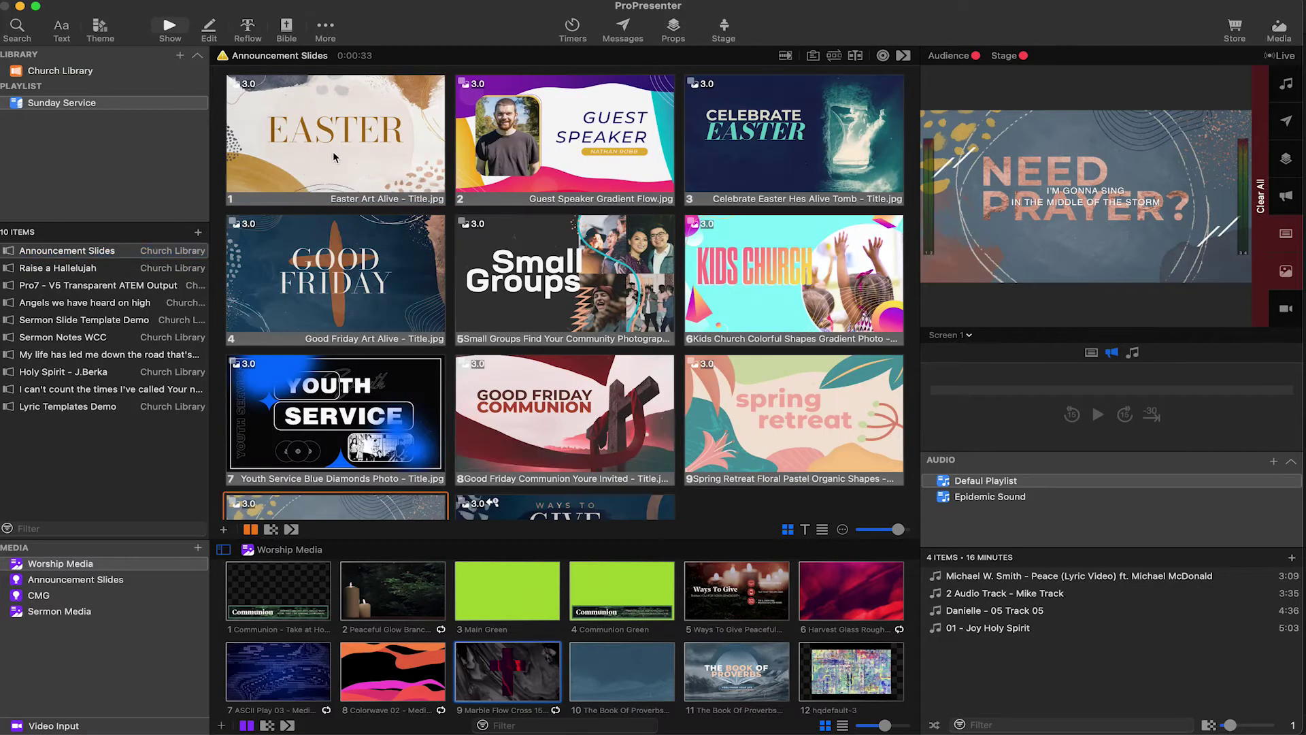
Step: Take the Easter slide live with the Service Starts In countdown prop shown
{"action": "left_click", "coordinate": [381, 159]}
{"action": "left_click", "coordinate": [671, 31]}
{"action": "left_click", "coordinate": [629, 109]}
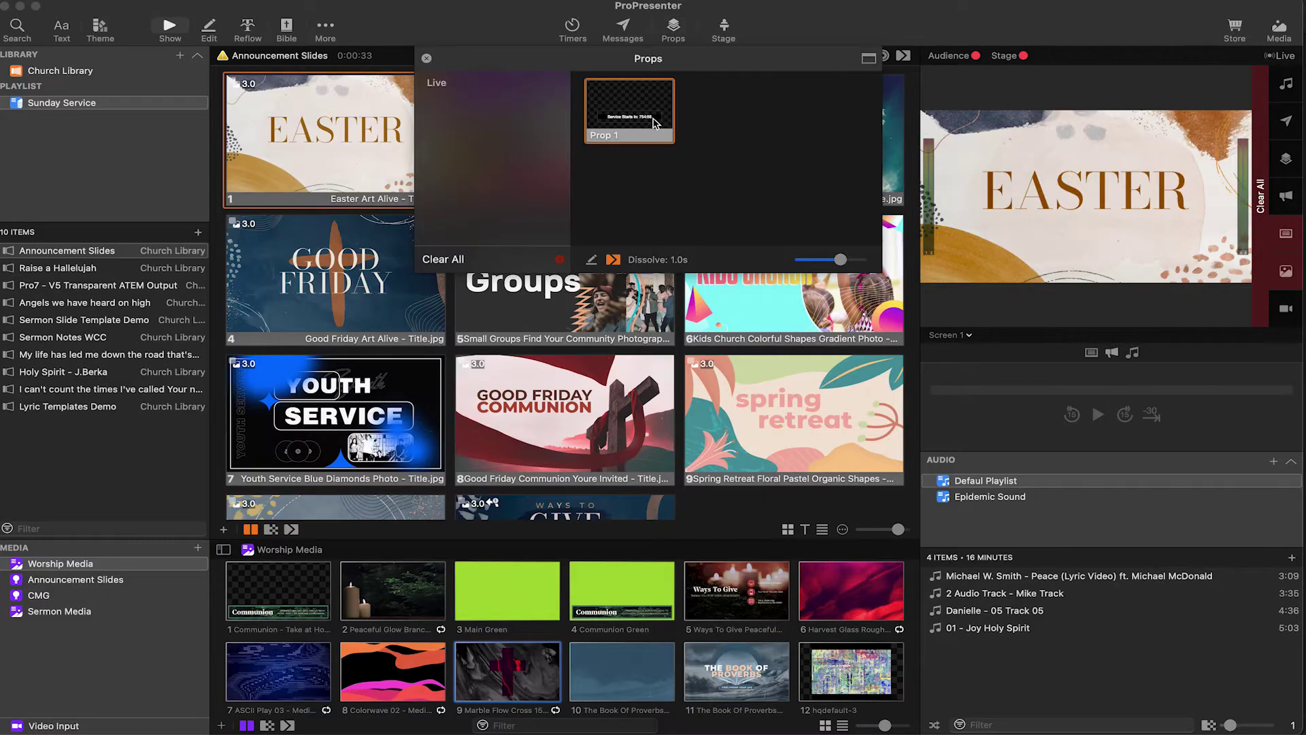
{"action": "left_click", "coordinate": [425, 60]}
Step: Give Raise a Hallelujah slide 1 the Harvest Glass Rough video background and take it live
{"action": "left_click", "coordinate": [58, 268]}
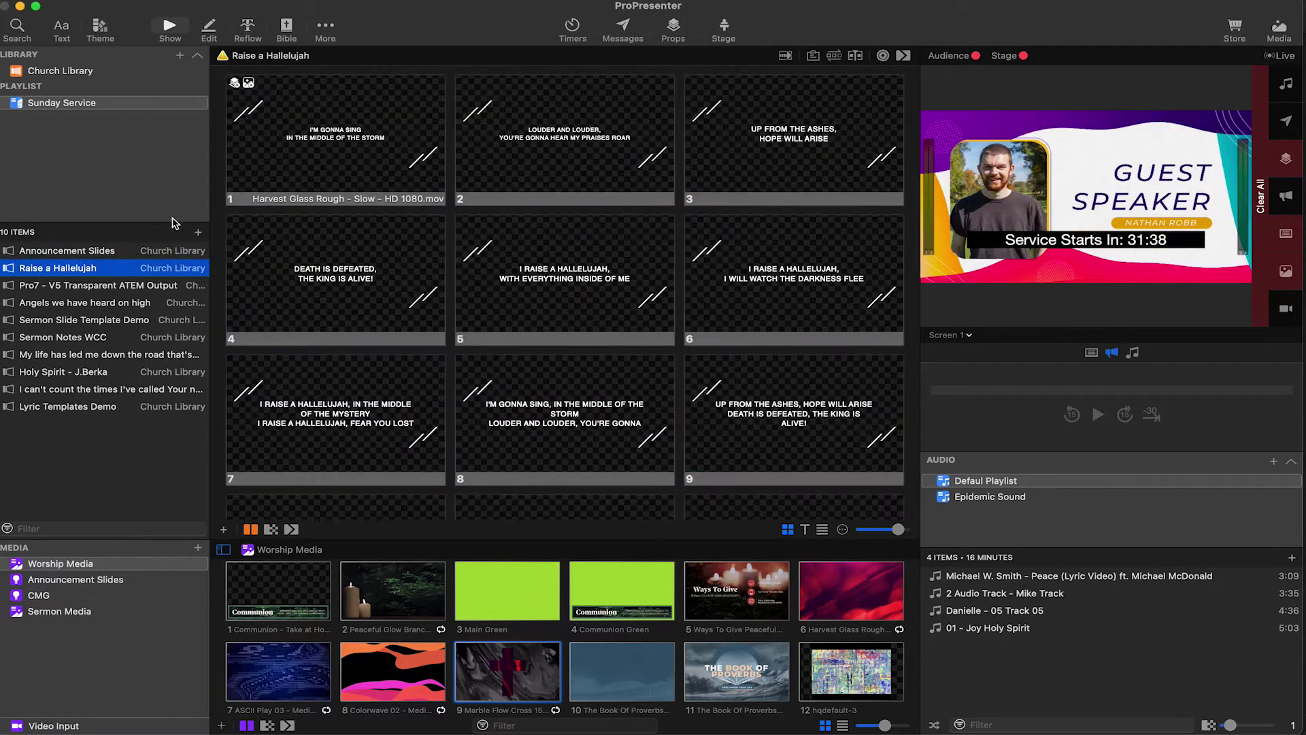
{"action": "left_click", "coordinate": [297, 155]}
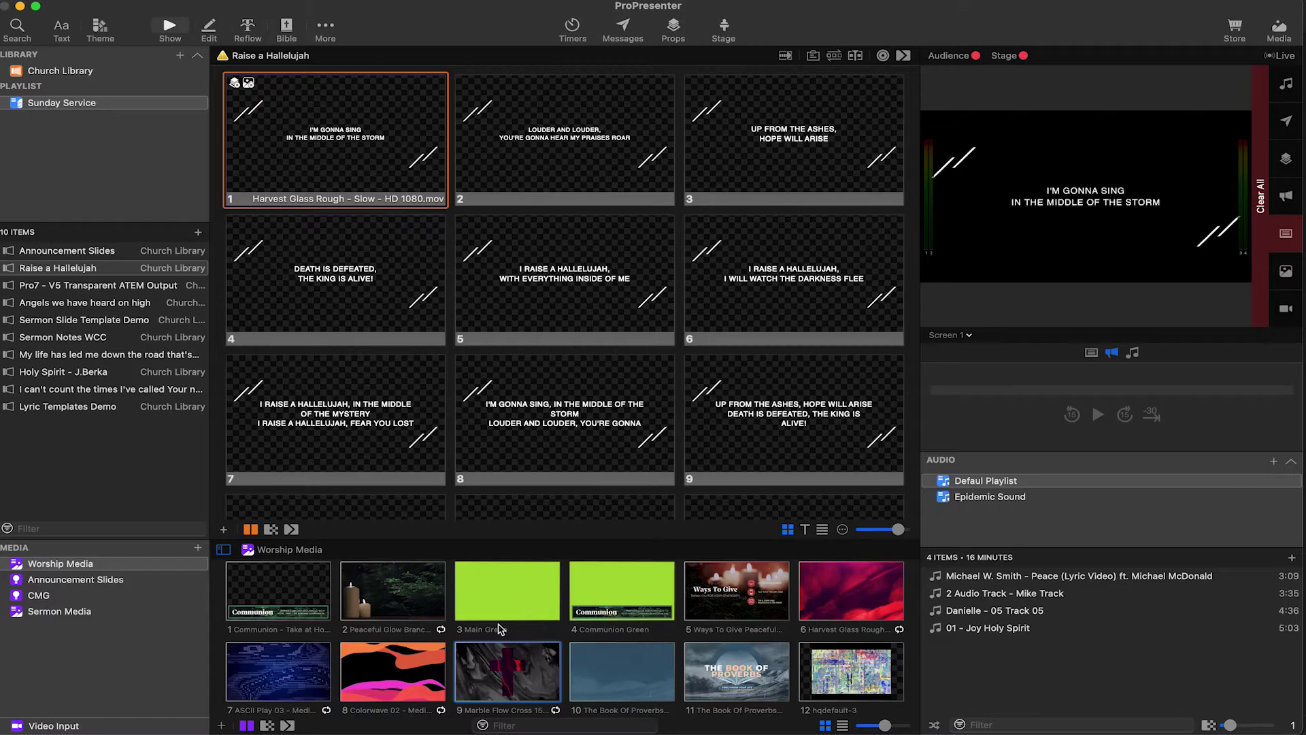
{"action": "left_click_drag", "start_coordinate": [863, 605], "coordinate": [351, 165]}
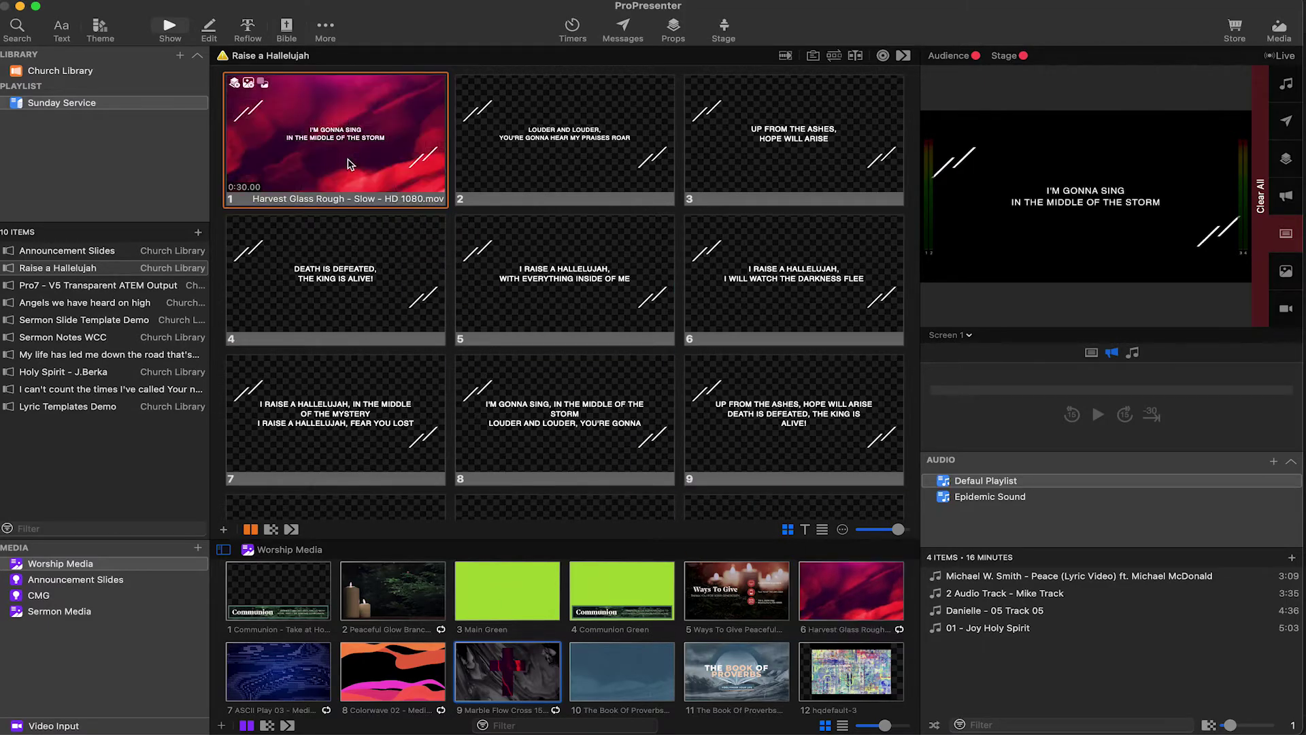
{"action": "left_click", "coordinate": [67, 250]}
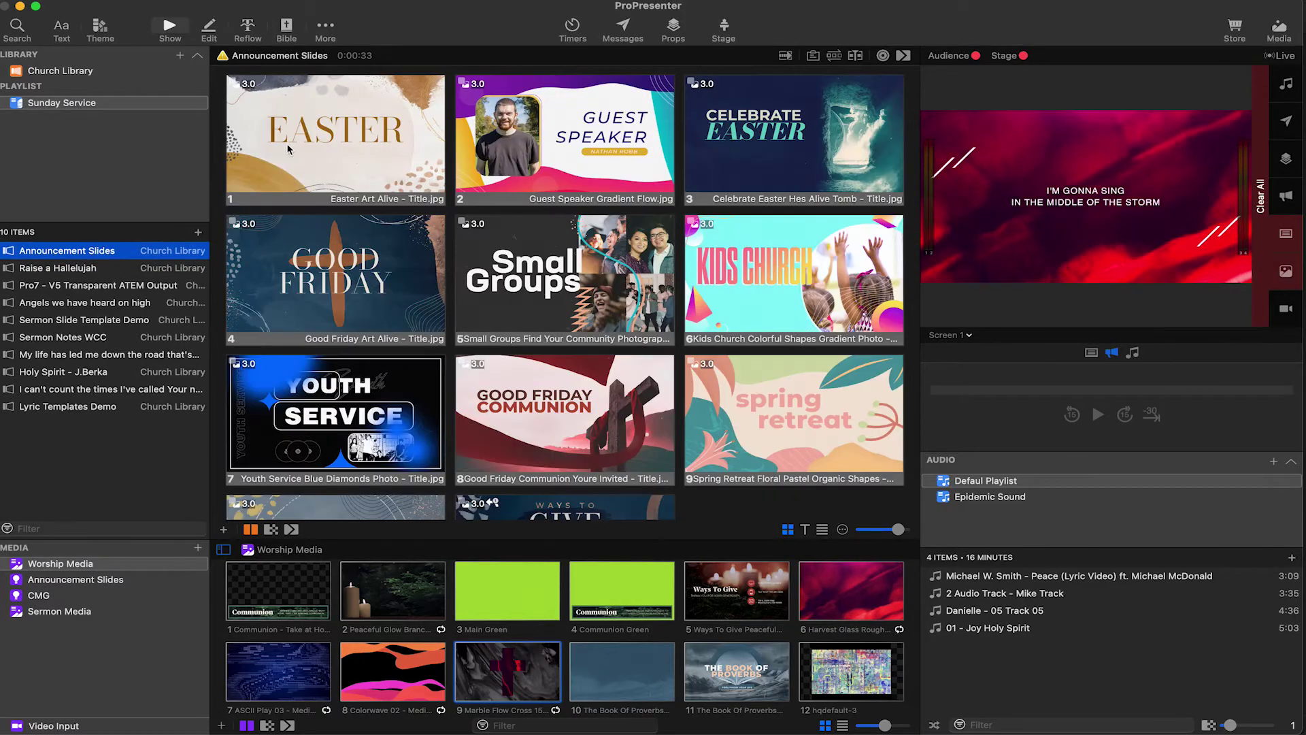
Step: Take Easter live with the Prop 1 countdown, then clear it via Raise a Hallelujah slide 1
{"action": "left_click", "coordinate": [336, 136]}
{"action": "left_click", "coordinate": [689, 28]}
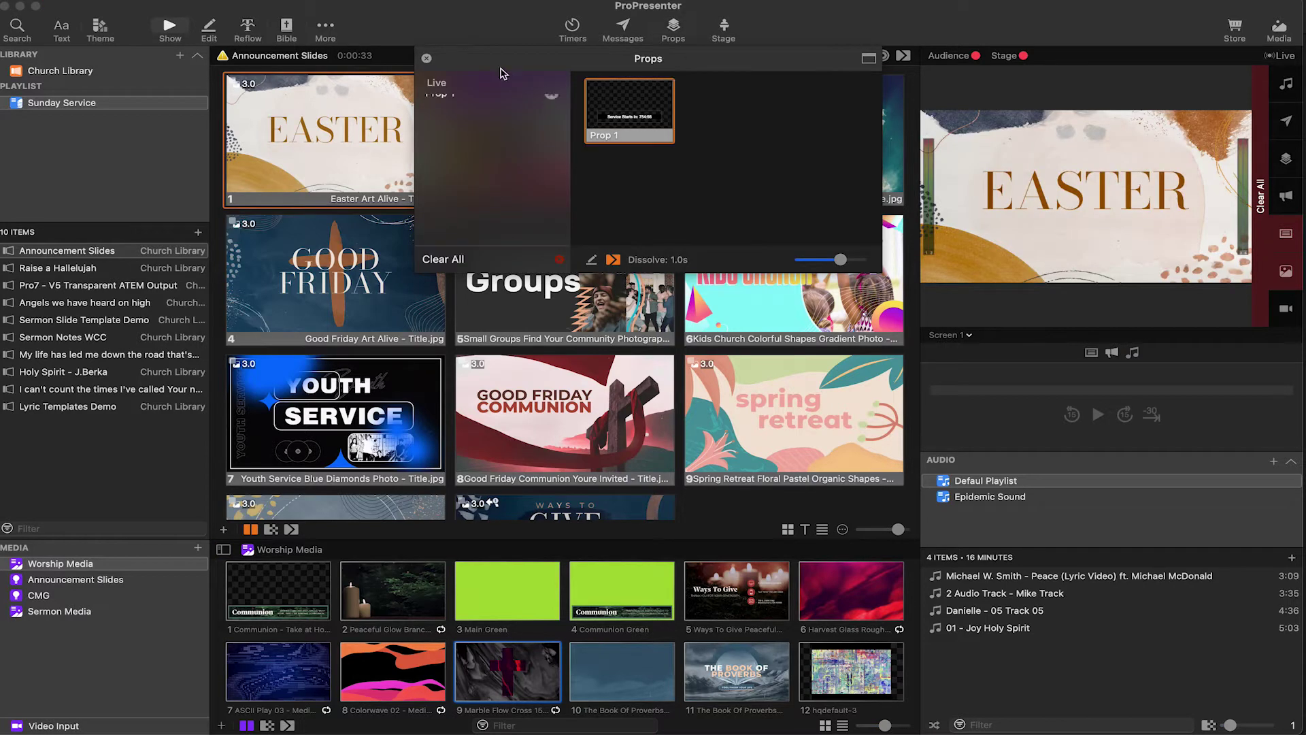
{"action": "left_click", "coordinate": [619, 109]}
{"action": "left_click", "coordinate": [181, 241]}
{"action": "key", "text": "Down"}
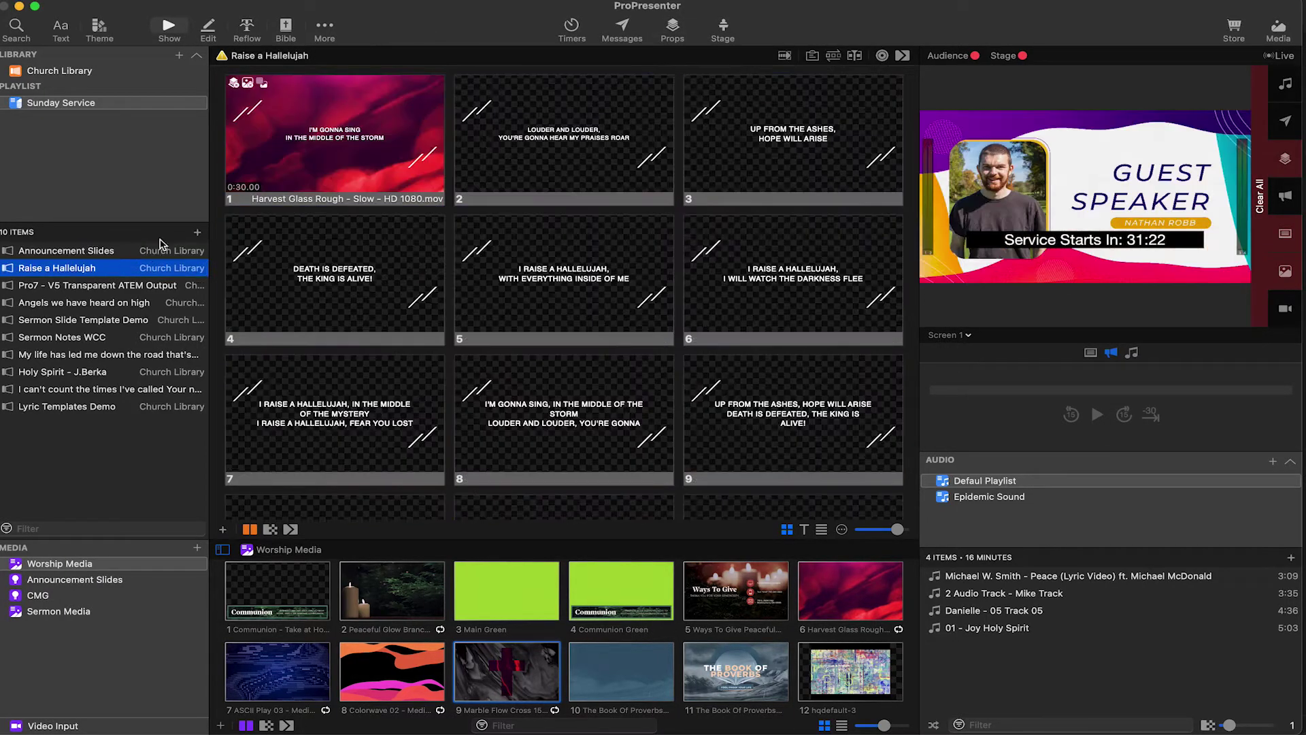
{"action": "left_click", "coordinate": [328, 145]}
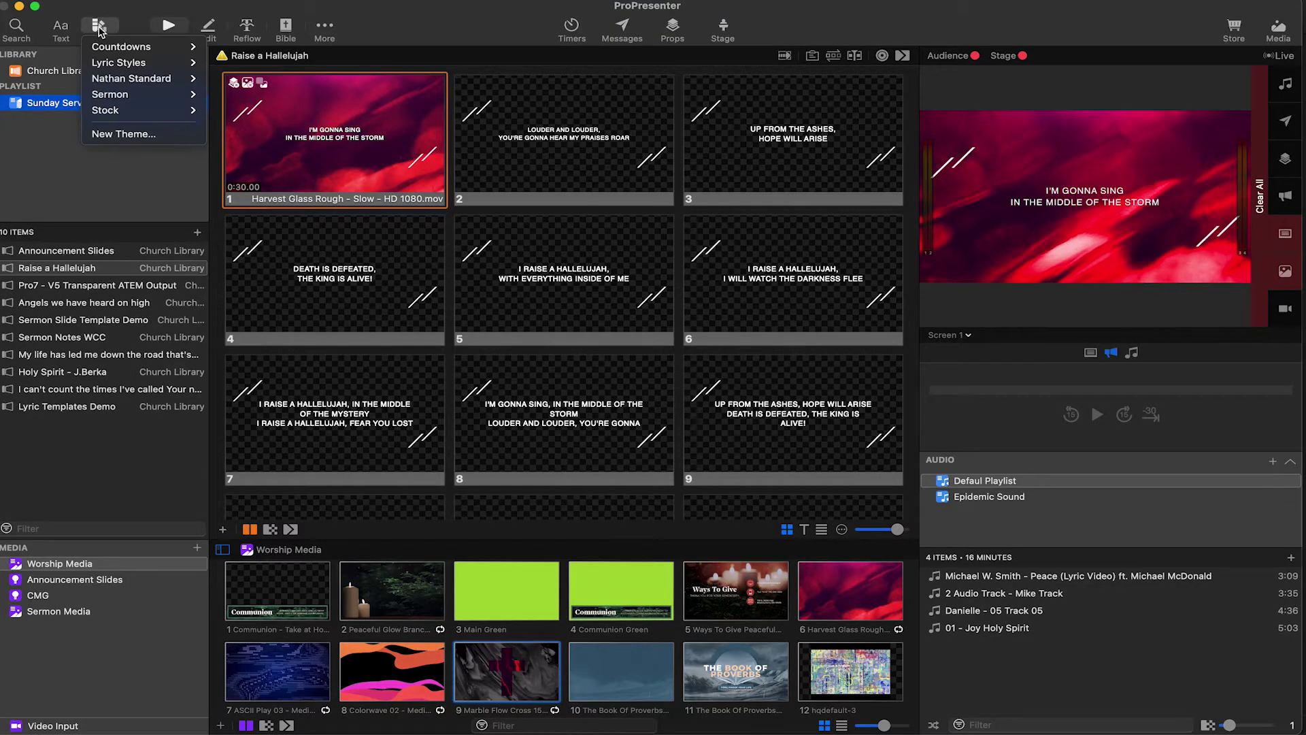
Step: Open the Countdowns theme editor on the PreShow Countdown Circle theme
{"action": "mouse_move", "coordinate": [204, 48]}
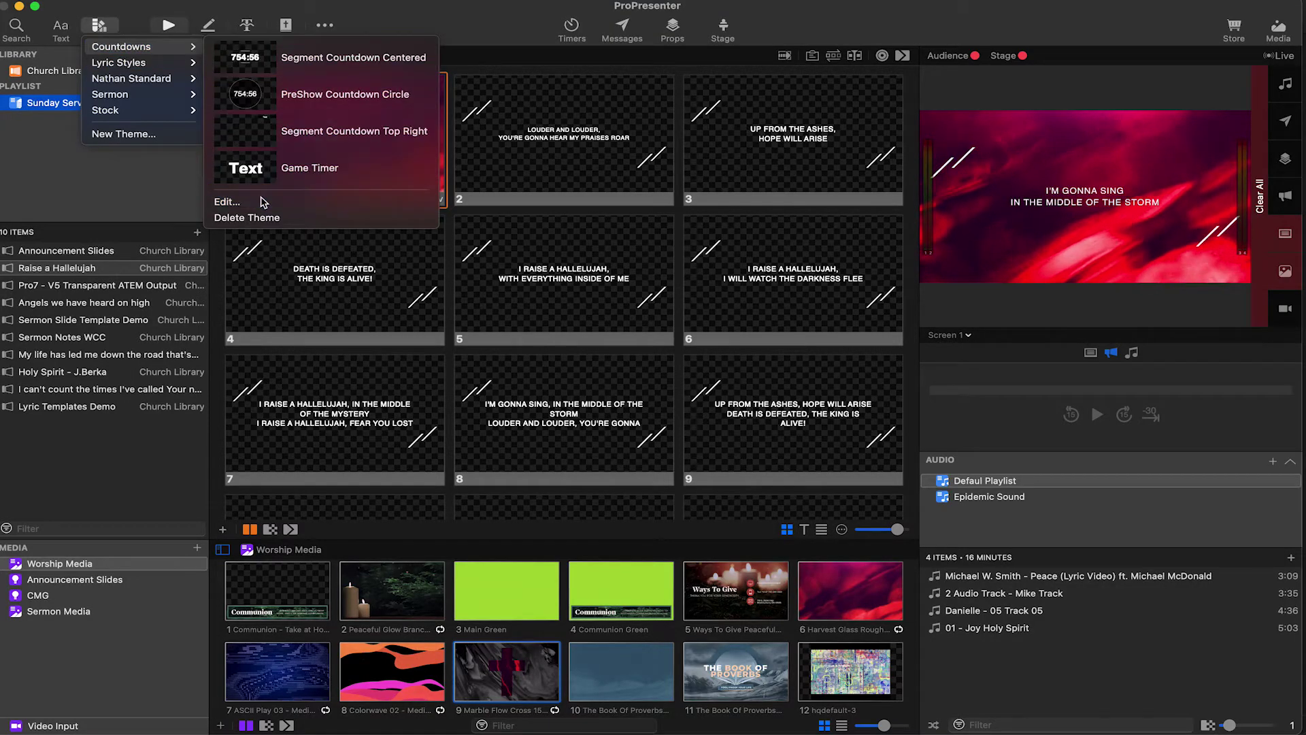
{"action": "left_click", "coordinate": [227, 202]}
{"action": "left_click", "coordinate": [342, 36]}
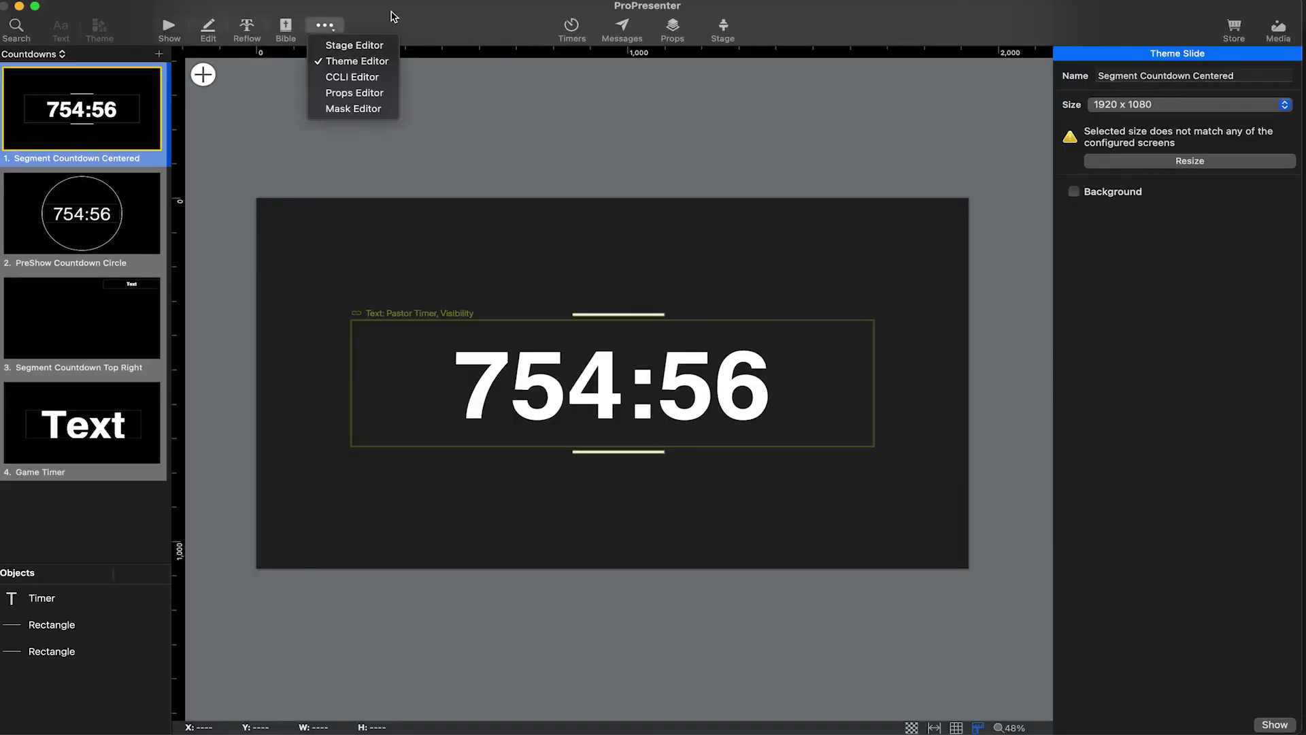
{"action": "left_click", "coordinate": [392, 19]}
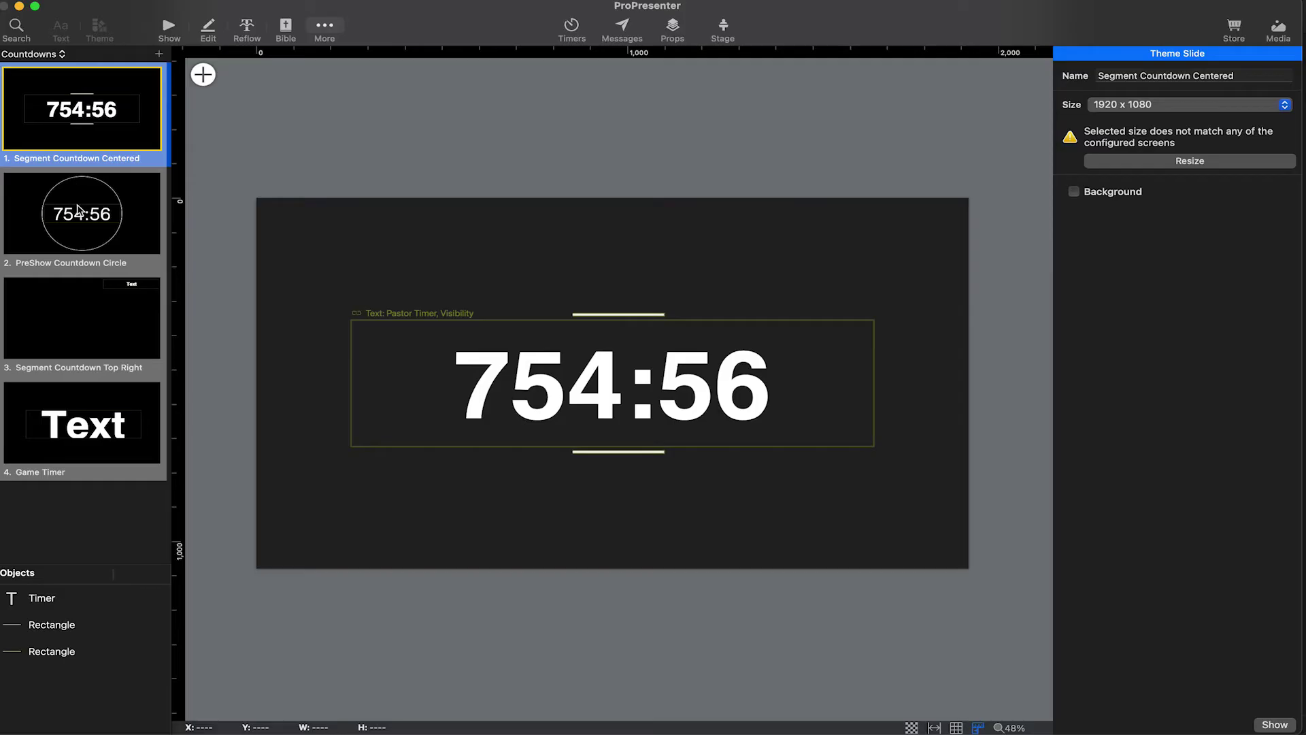
{"action": "left_click", "coordinate": [78, 210]}
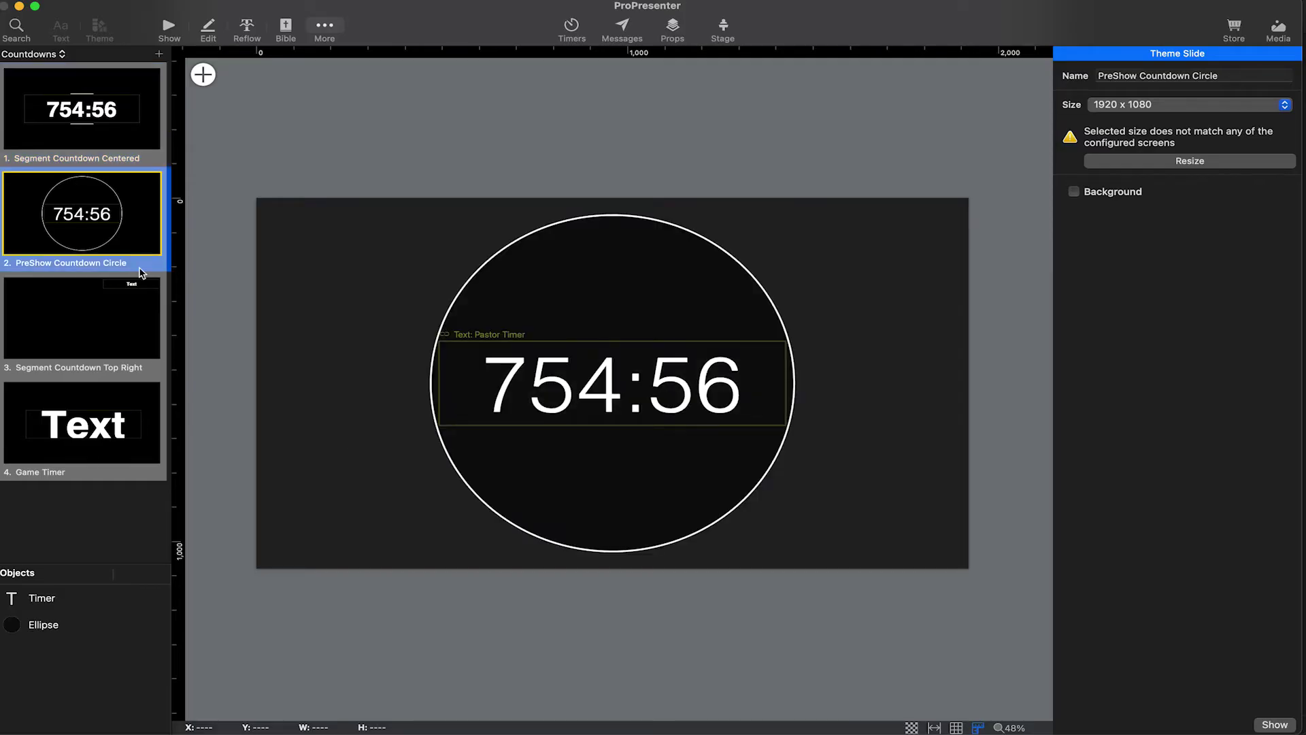
Step: Select the countdown text and check its Linked Text Source timer options without changing them
{"action": "left_click", "coordinate": [540, 300]}
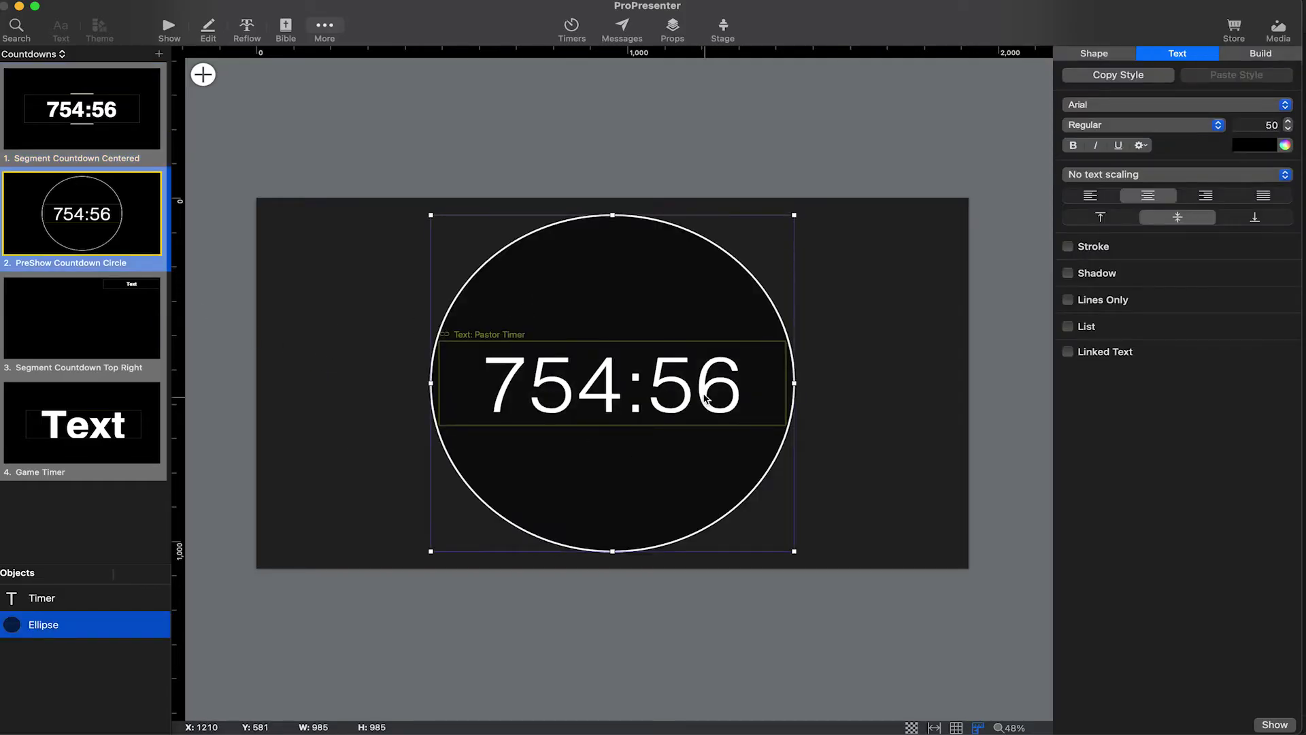
{"action": "left_click", "coordinate": [521, 196]}
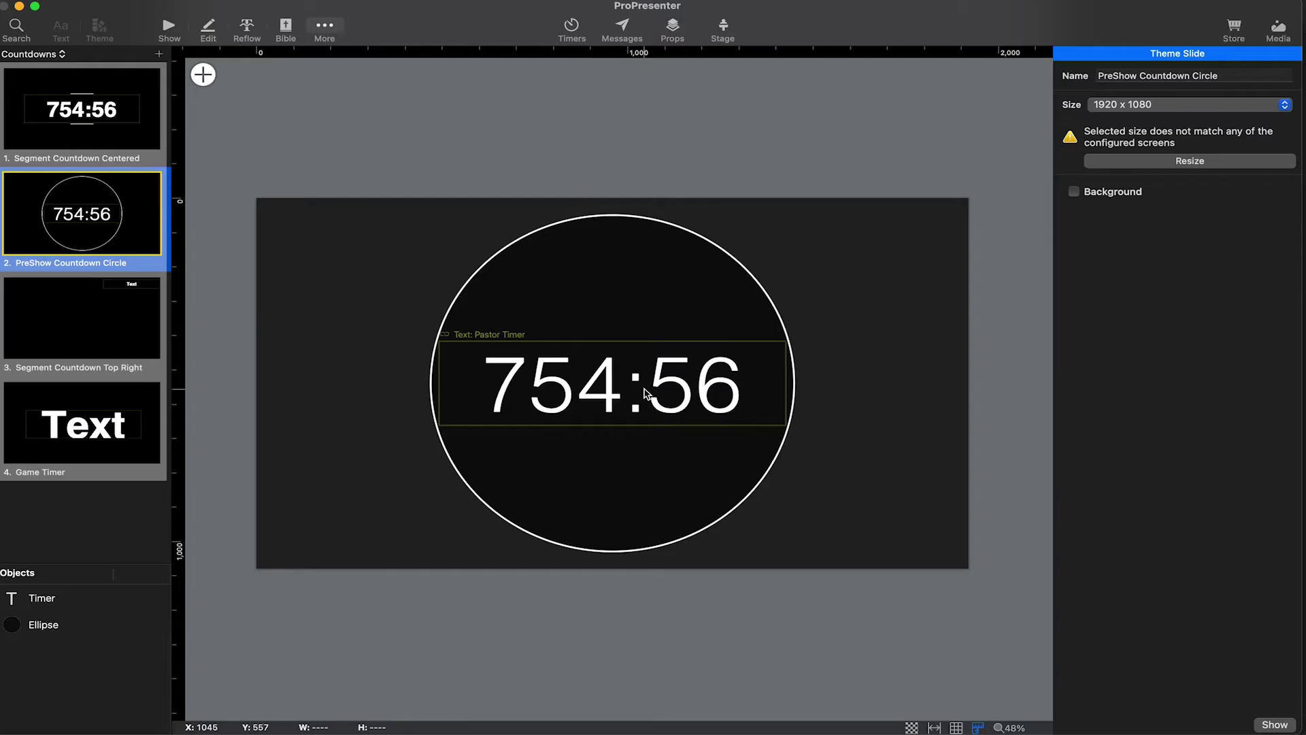
{"action": "left_click", "coordinate": [626, 386]}
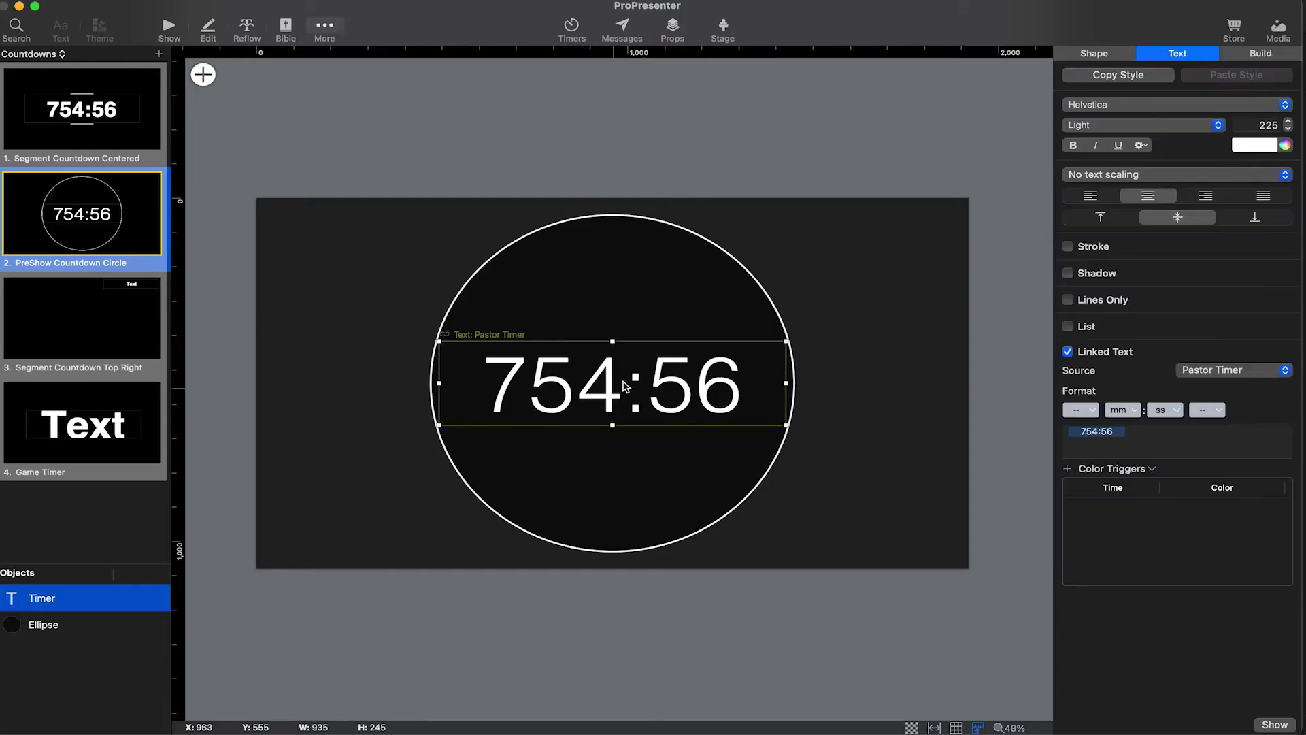
{"action": "left_click", "coordinate": [1241, 372]}
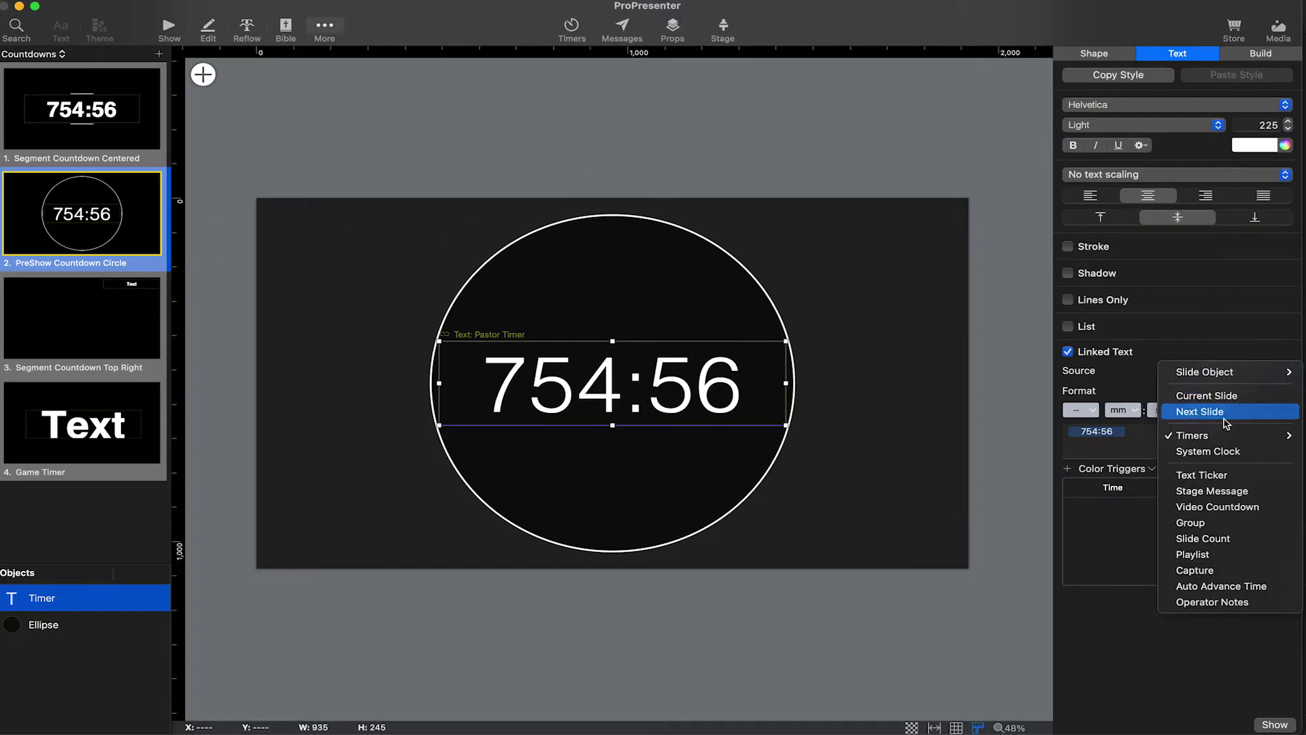
{"action": "mouse_move", "coordinate": [1211, 436]}
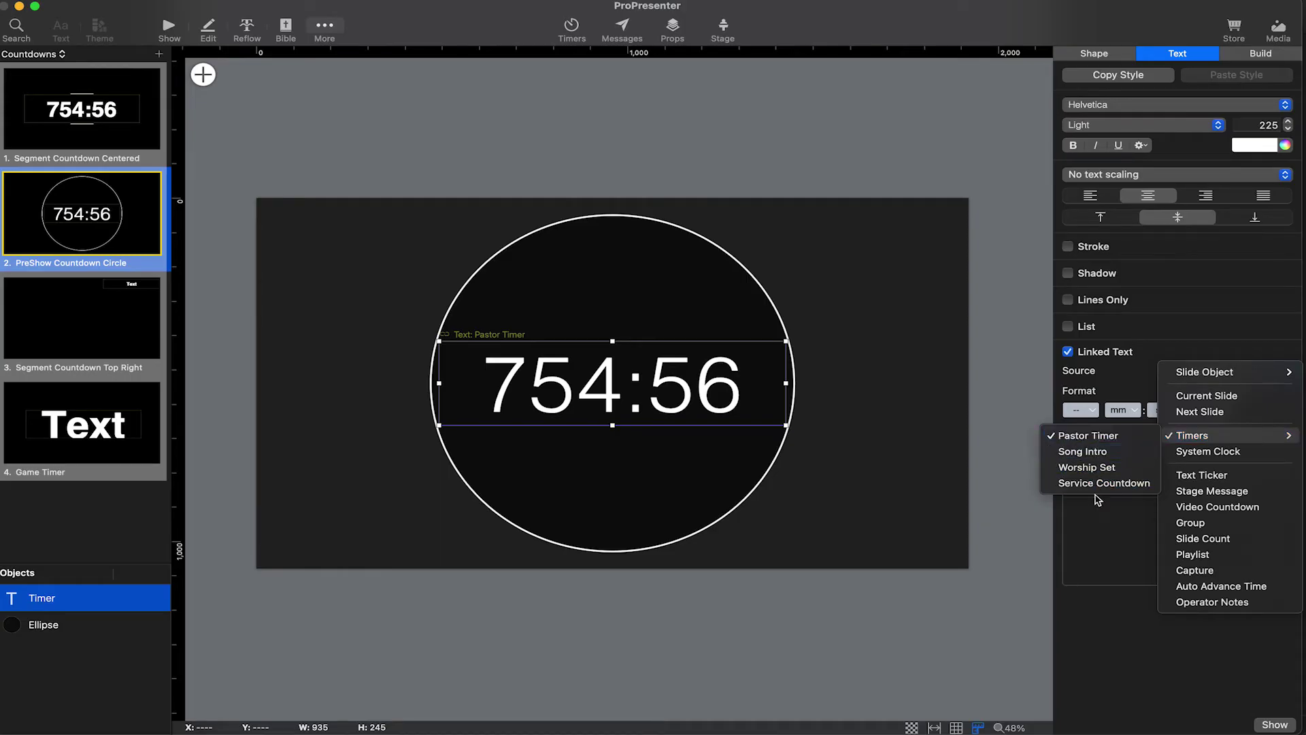
{"action": "left_click", "coordinate": [618, 637]}
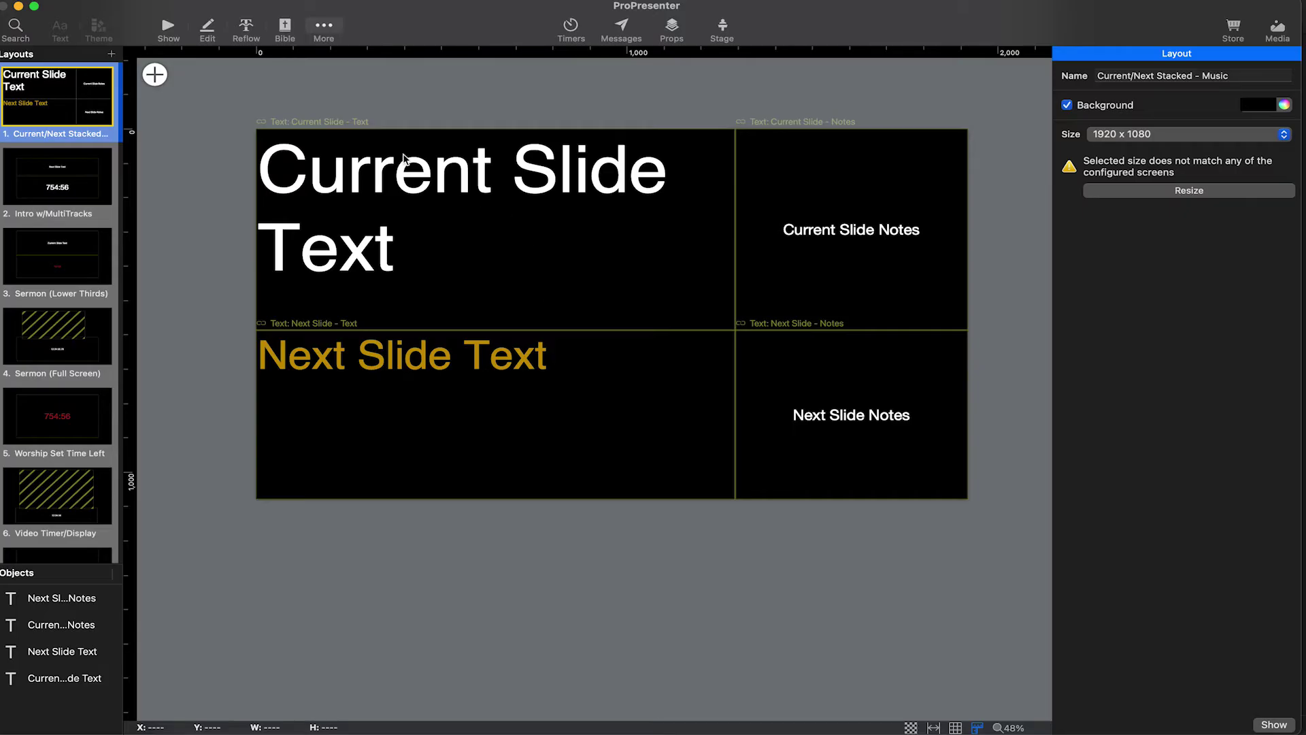
Step: Inspect the layout's slide text and notes boxes, then select Intro w/MultiTracks' Song Intro timer
{"action": "left_click", "coordinate": [483, 187]}
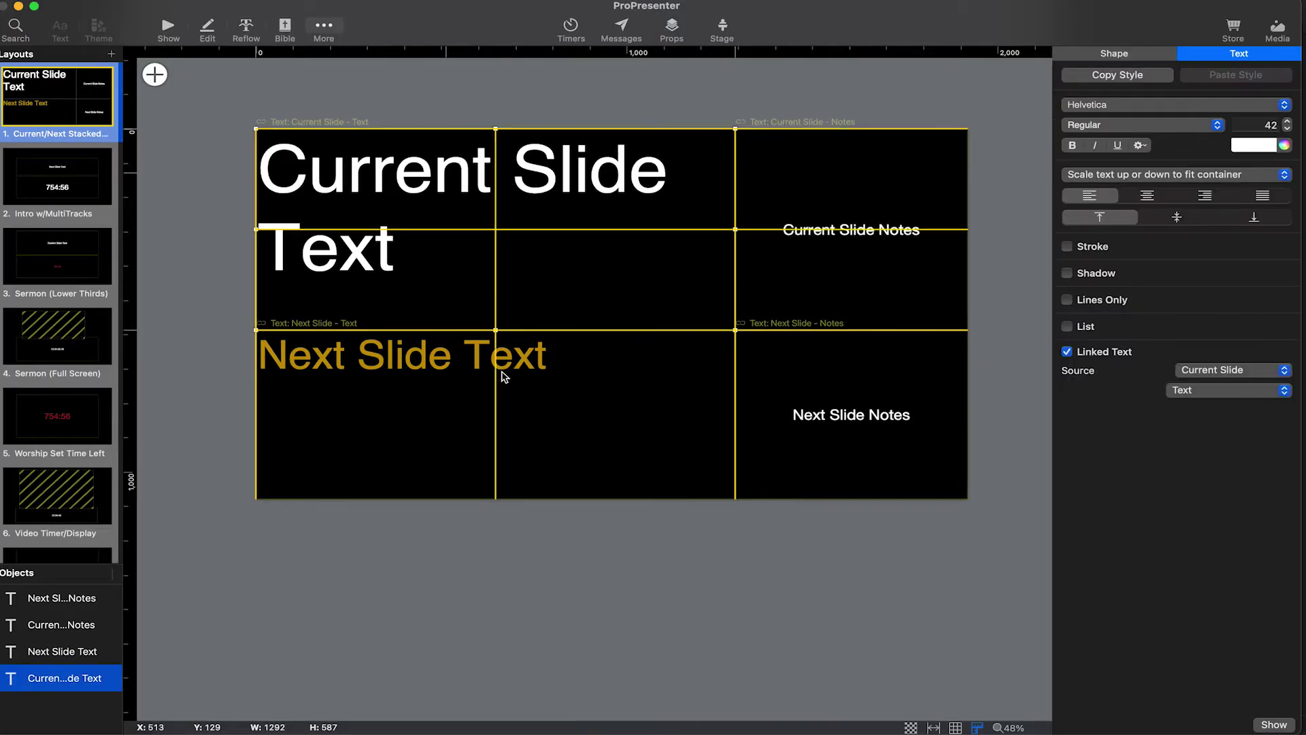
{"action": "left_click", "coordinate": [502, 373]}
{"action": "left_click", "coordinate": [848, 400]}
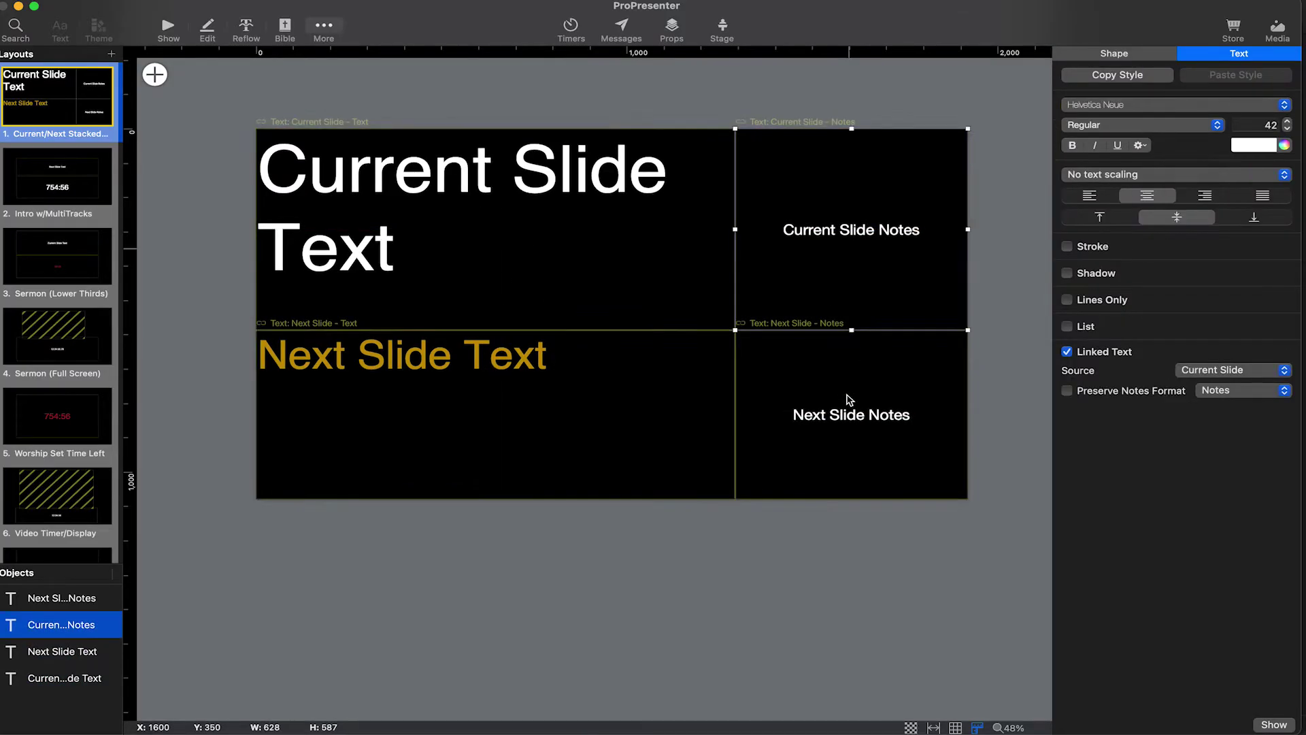
{"action": "key", "text": "Tab"}
{"action": "left_click", "coordinate": [61, 183]}
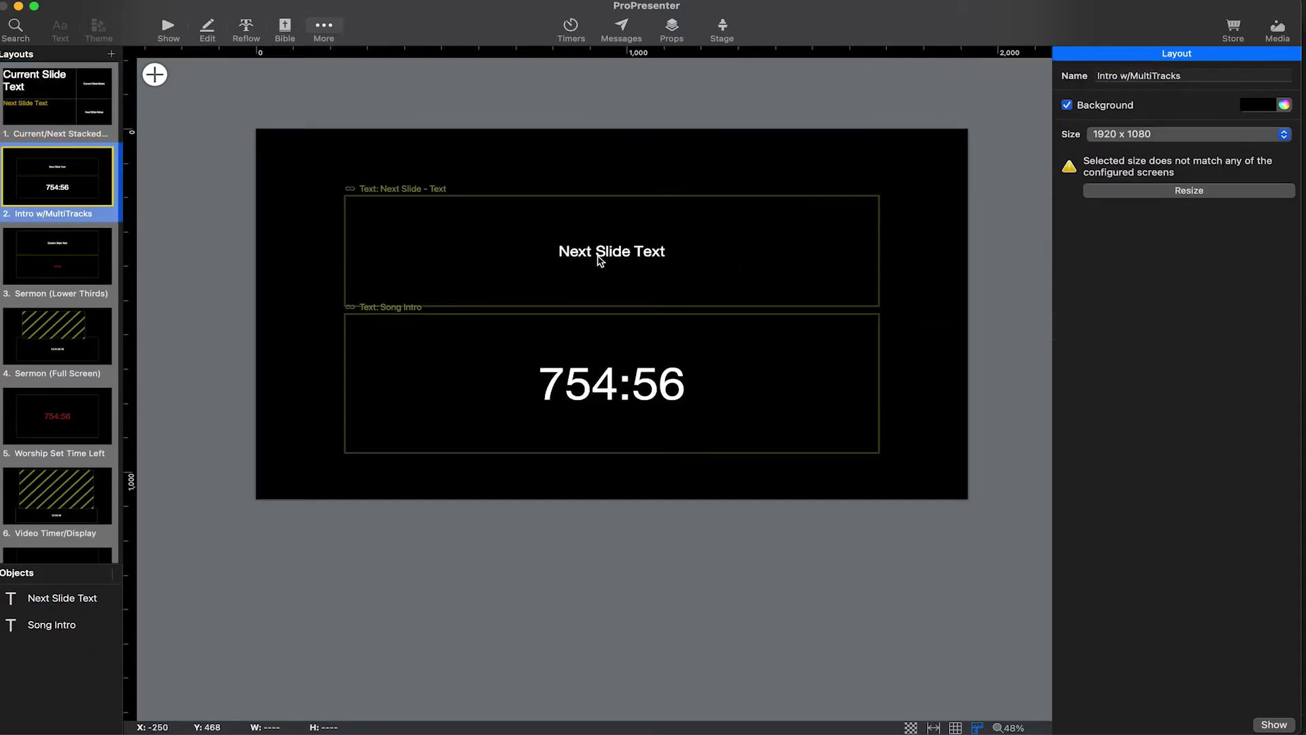
{"action": "left_click", "coordinate": [595, 382]}
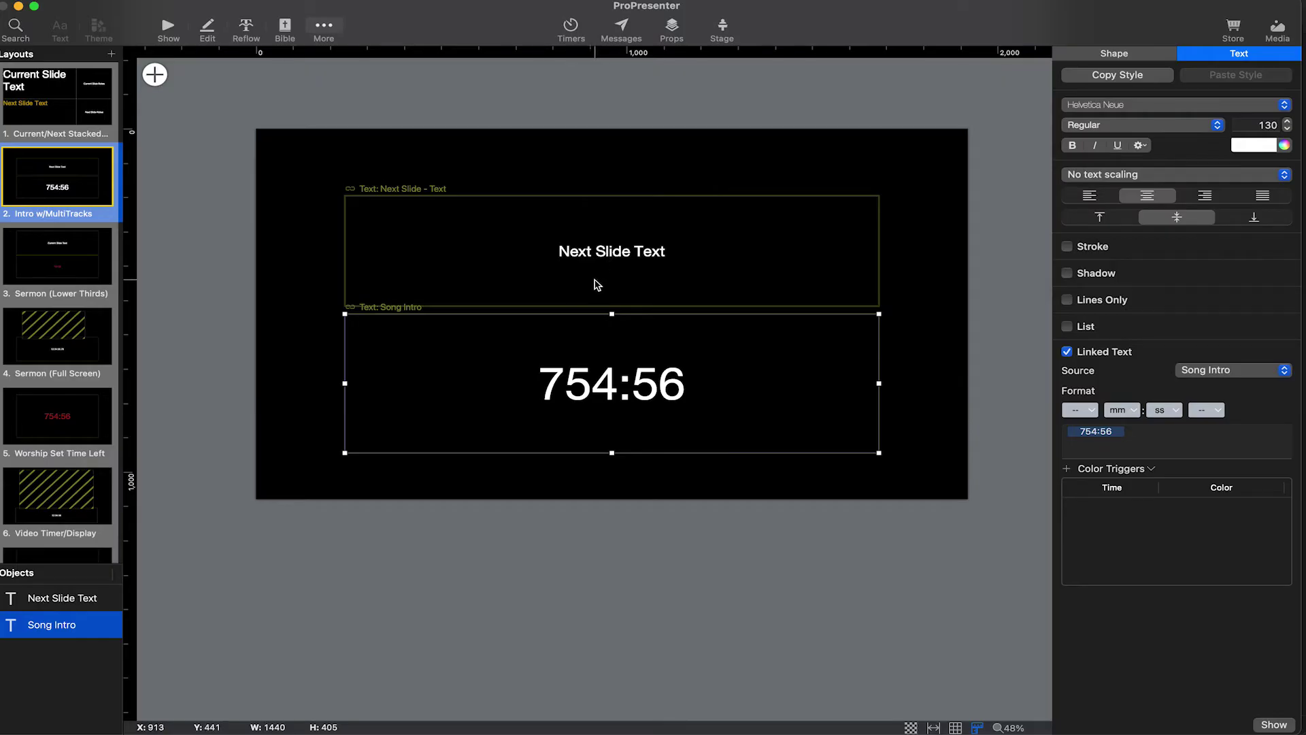
Step: Review the Song Intro timer's name and duration, then start its countdown
{"action": "left_click", "coordinate": [571, 29]}
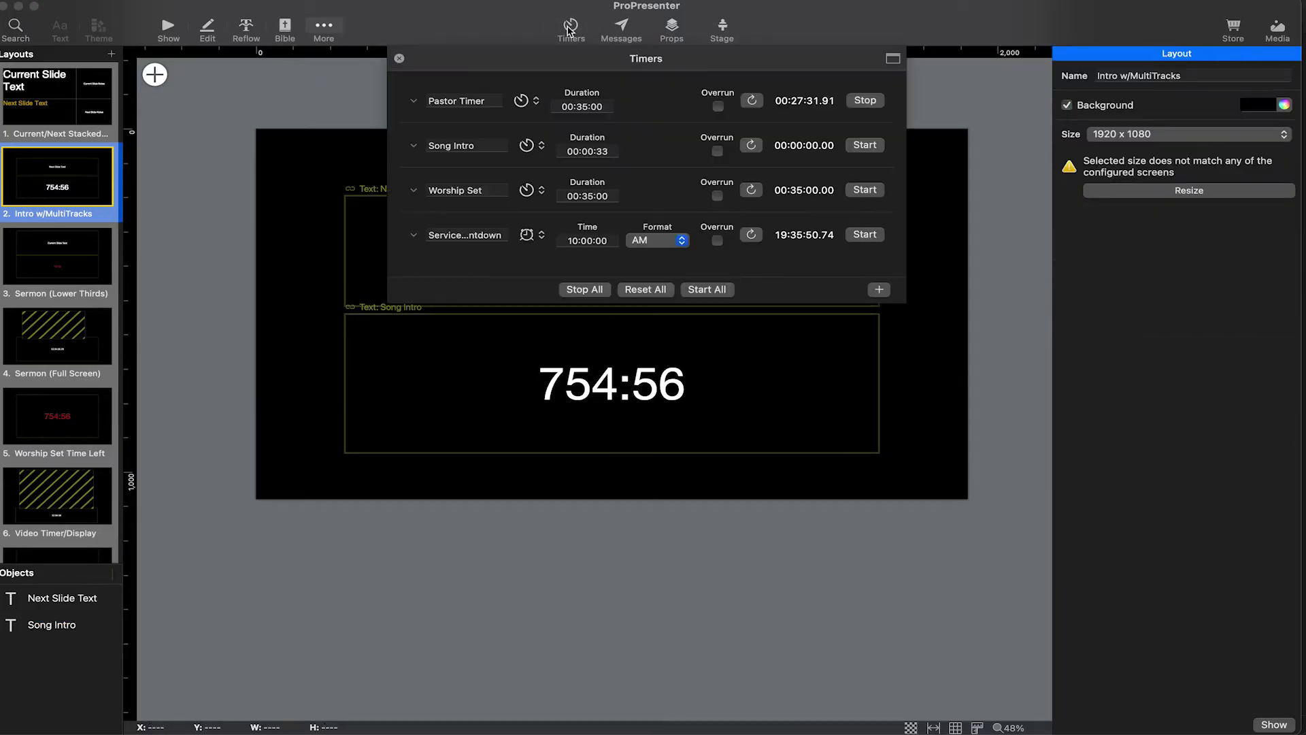
{"action": "left_click", "coordinate": [482, 145]}
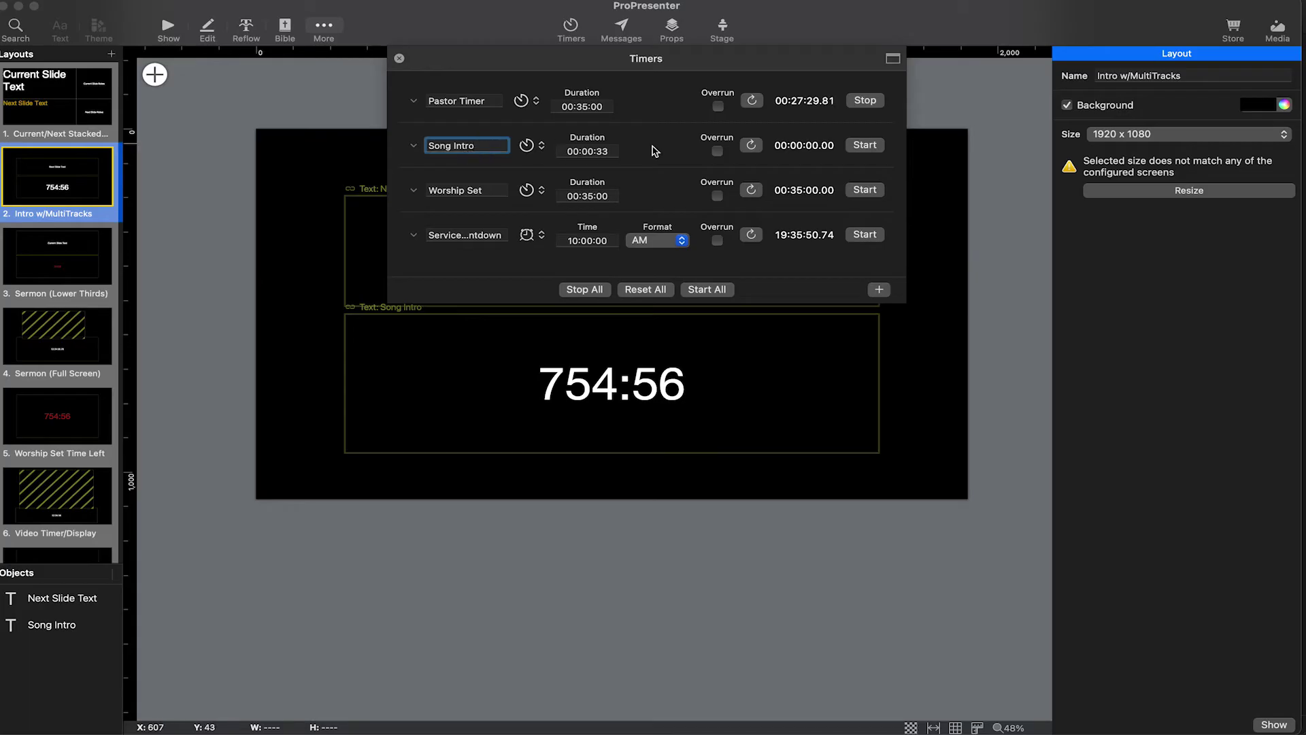
{"action": "key", "text": "Return"}
{"action": "left_click", "coordinate": [609, 151]}
{"action": "key", "text": "Return"}
{"action": "left_click", "coordinate": [864, 145]}
{"action": "left_click", "coordinate": [399, 58]}
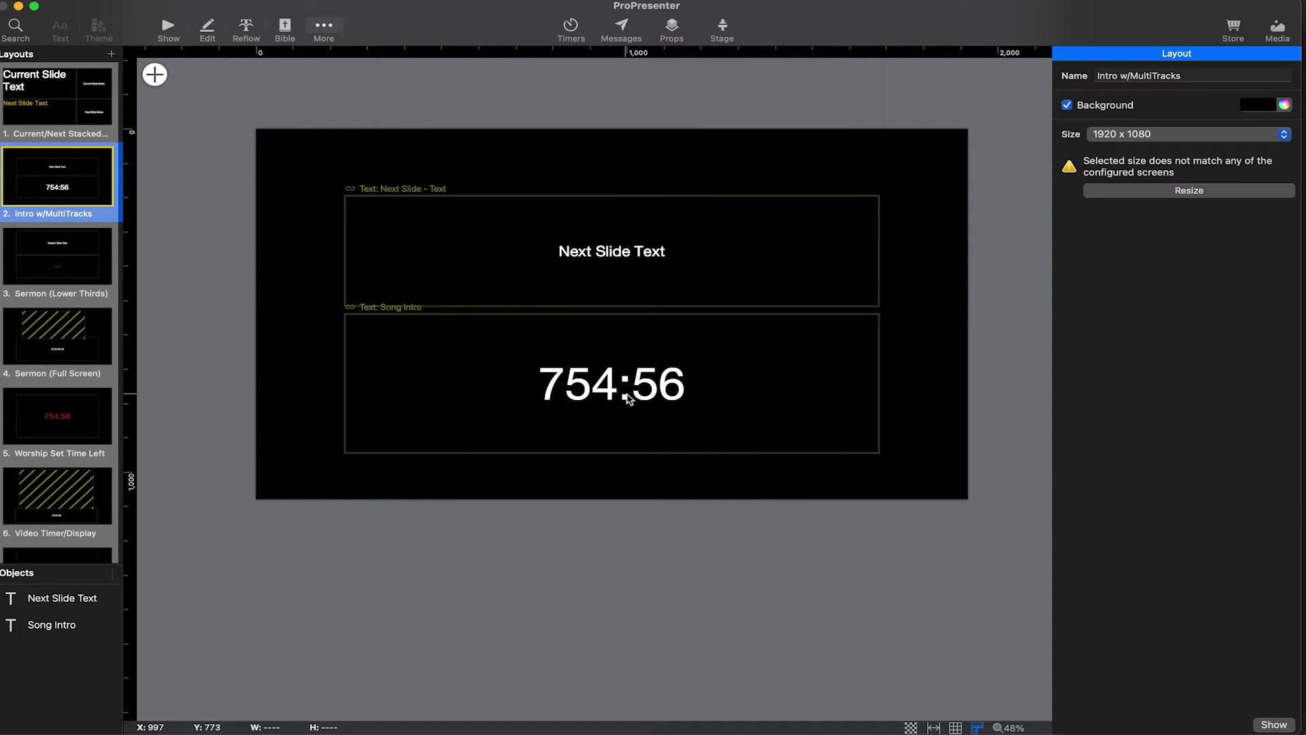
Step: Select the Song Intro text box and confirm which timer it displays
{"action": "left_click", "coordinate": [547, 390]}
{"action": "left_click_drag", "start_coordinate": [614, 388], "coordinate": [613, 388]}
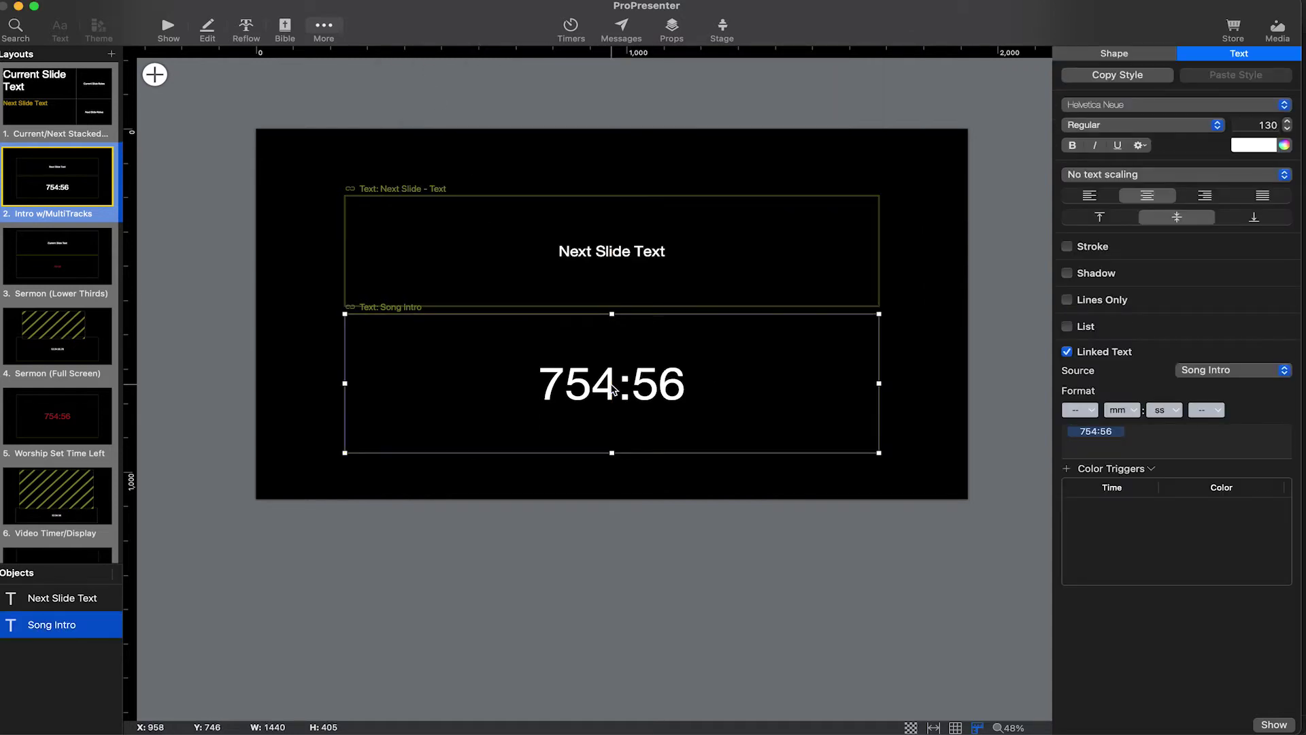
{"action": "left_click", "coordinate": [1204, 371]}
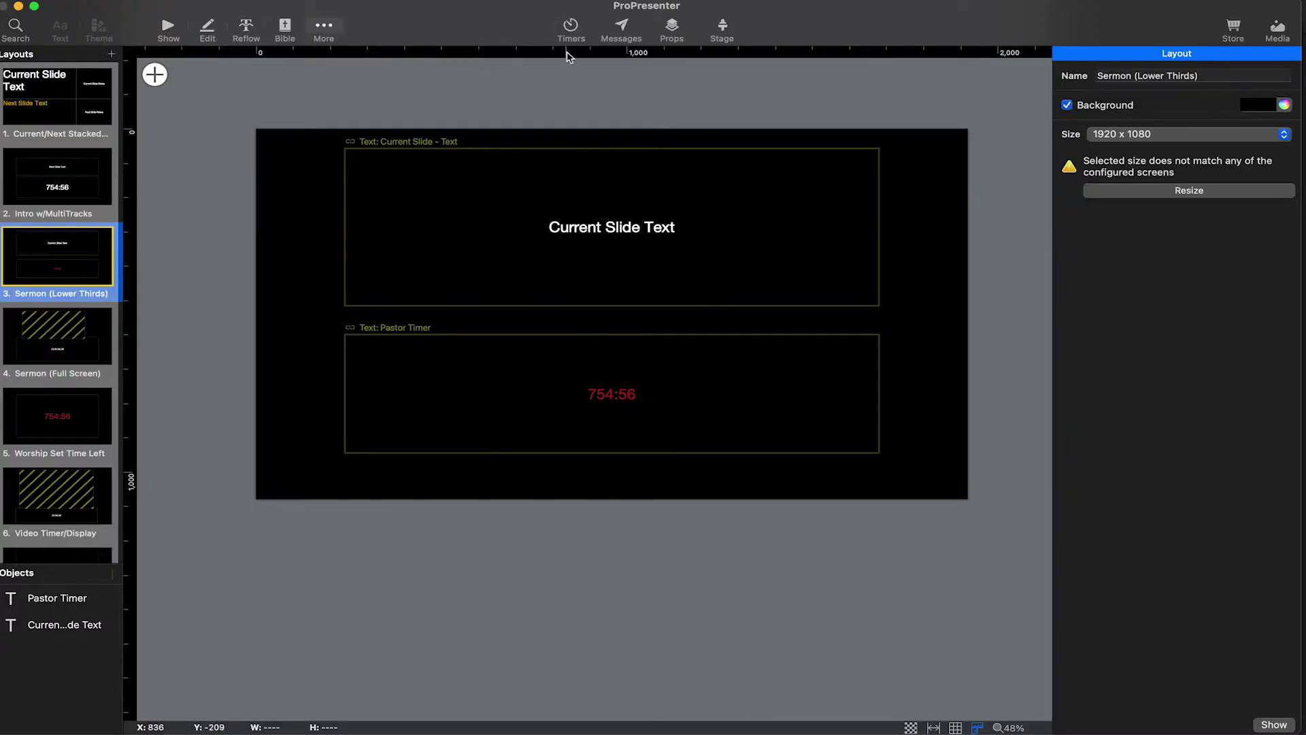
Step: Review the Pastor Timer's name and duration in the Timers list
{"action": "left_click", "coordinate": [571, 29]}
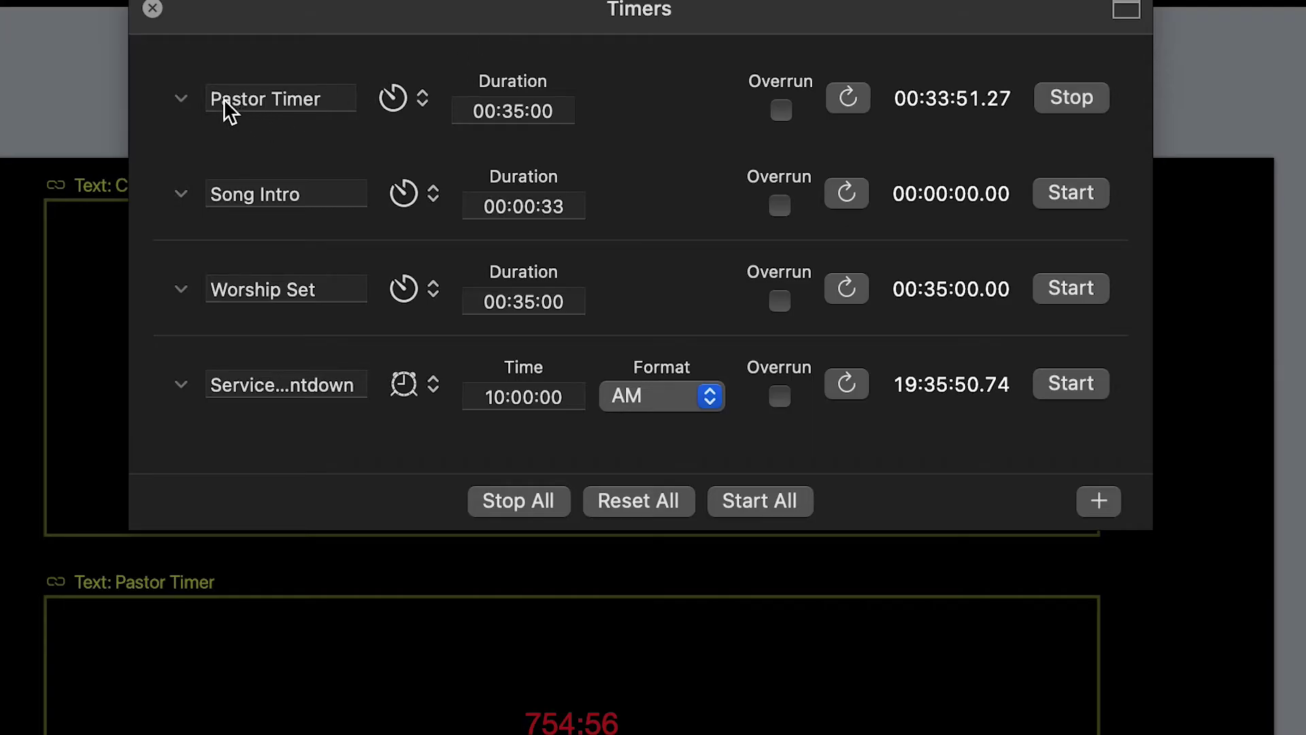
{"action": "left_click", "coordinate": [490, 102]}
{"action": "left_click", "coordinate": [499, 100]}
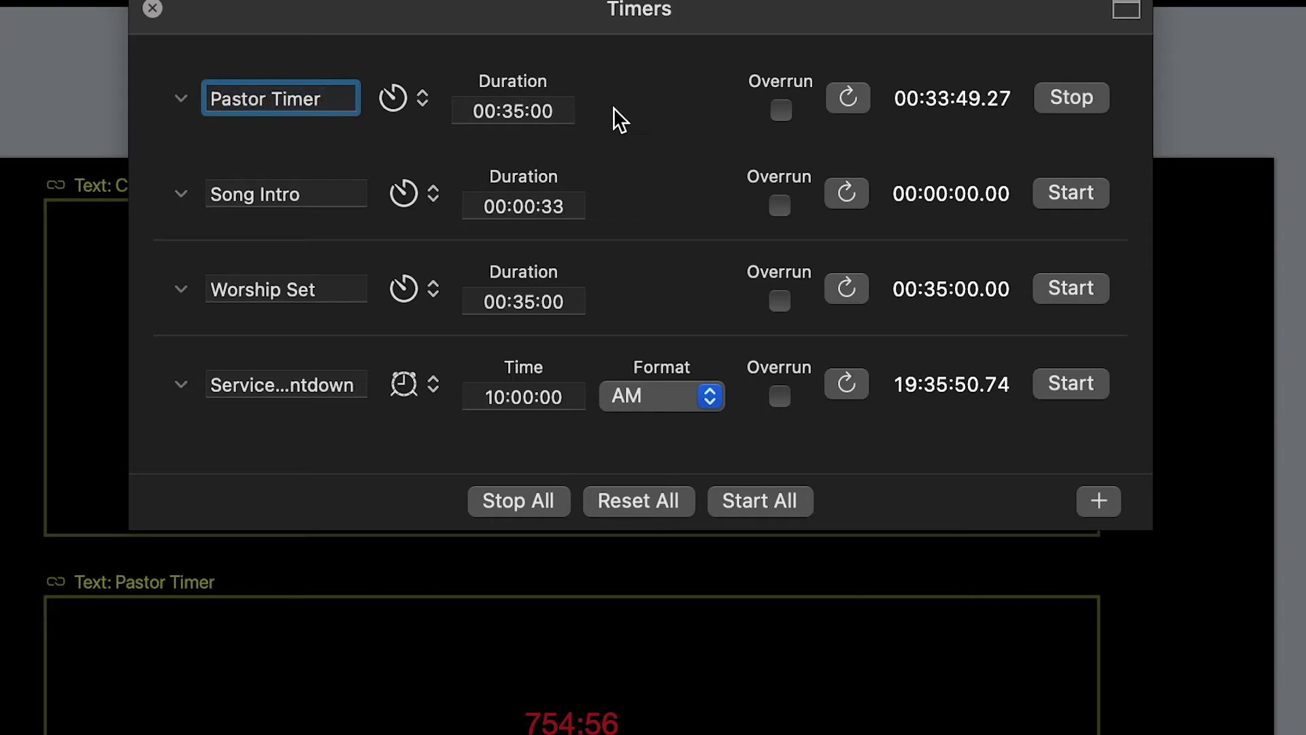
{"action": "left_click_drag", "start_coordinate": [513, 110], "coordinate": [544, 110]}
{"action": "left_click", "coordinate": [664, 125]}
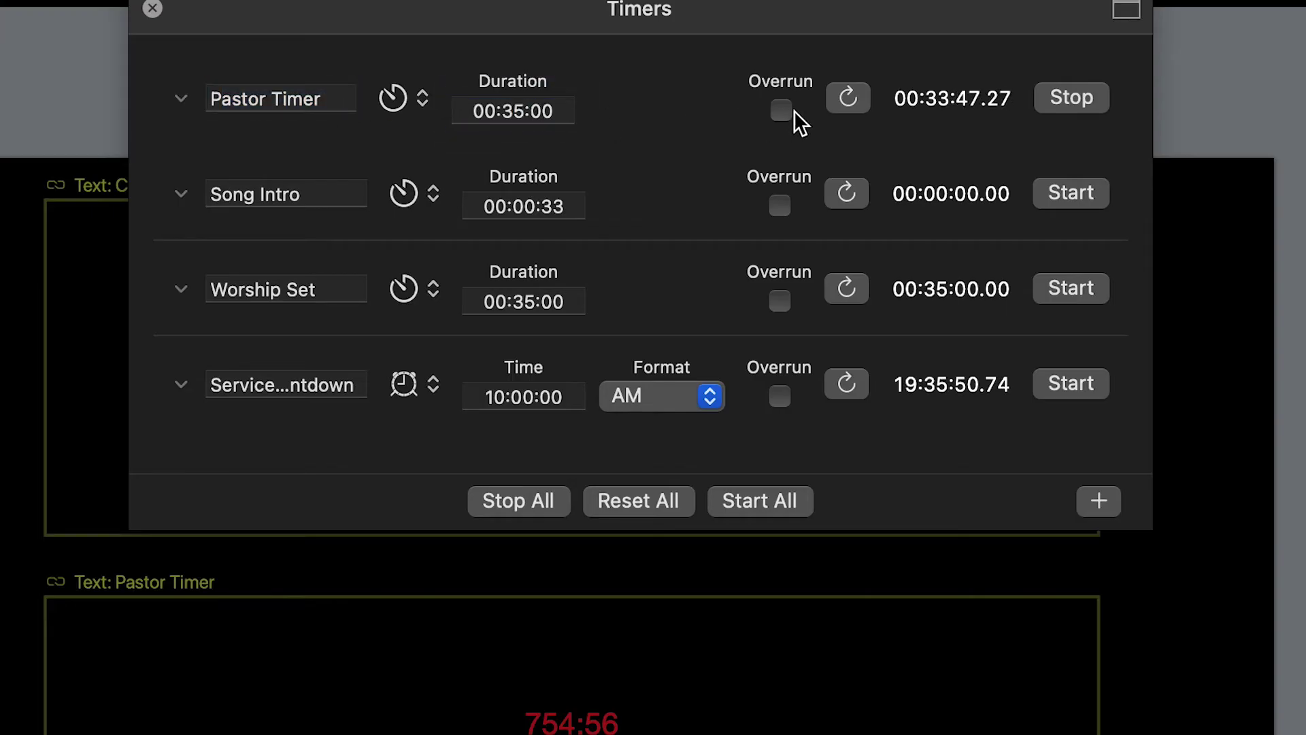
{"action": "left_click", "coordinate": [153, 10]}
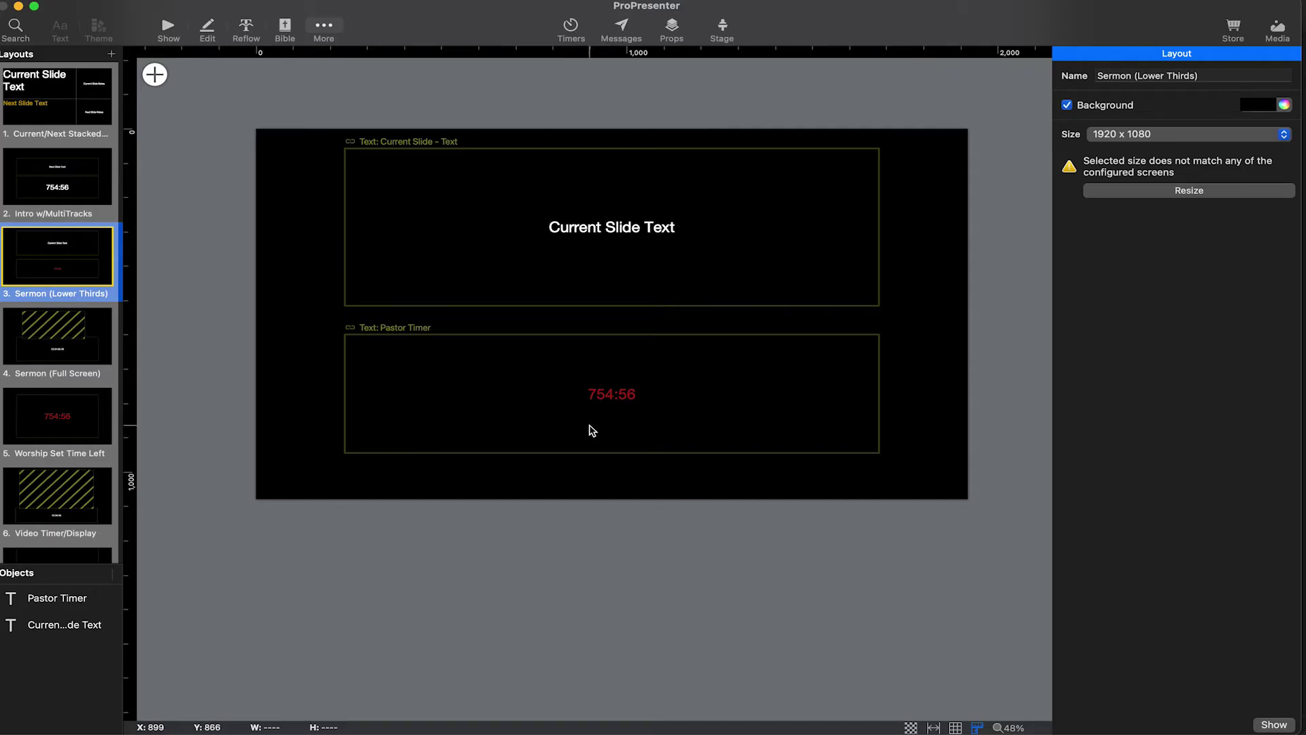
Step: Keep the lower-thirds timer box linked to Pastor Timer and advance to the next stage layout
{"action": "left_click_drag", "start_coordinate": [617, 407], "coordinate": [532, 404]}
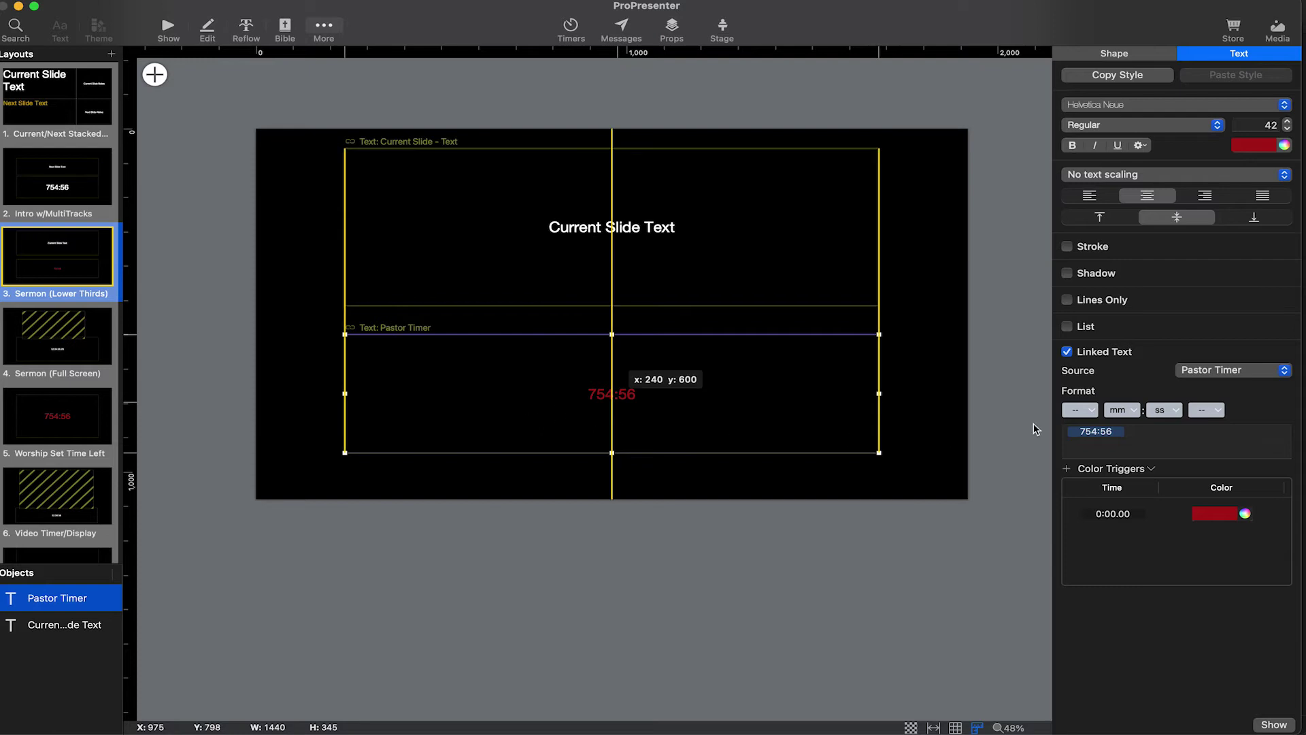
{"action": "left_click", "coordinate": [1217, 370]}
{"action": "mouse_move", "coordinate": [1191, 435]}
{"action": "left_click", "coordinate": [1118, 439]}
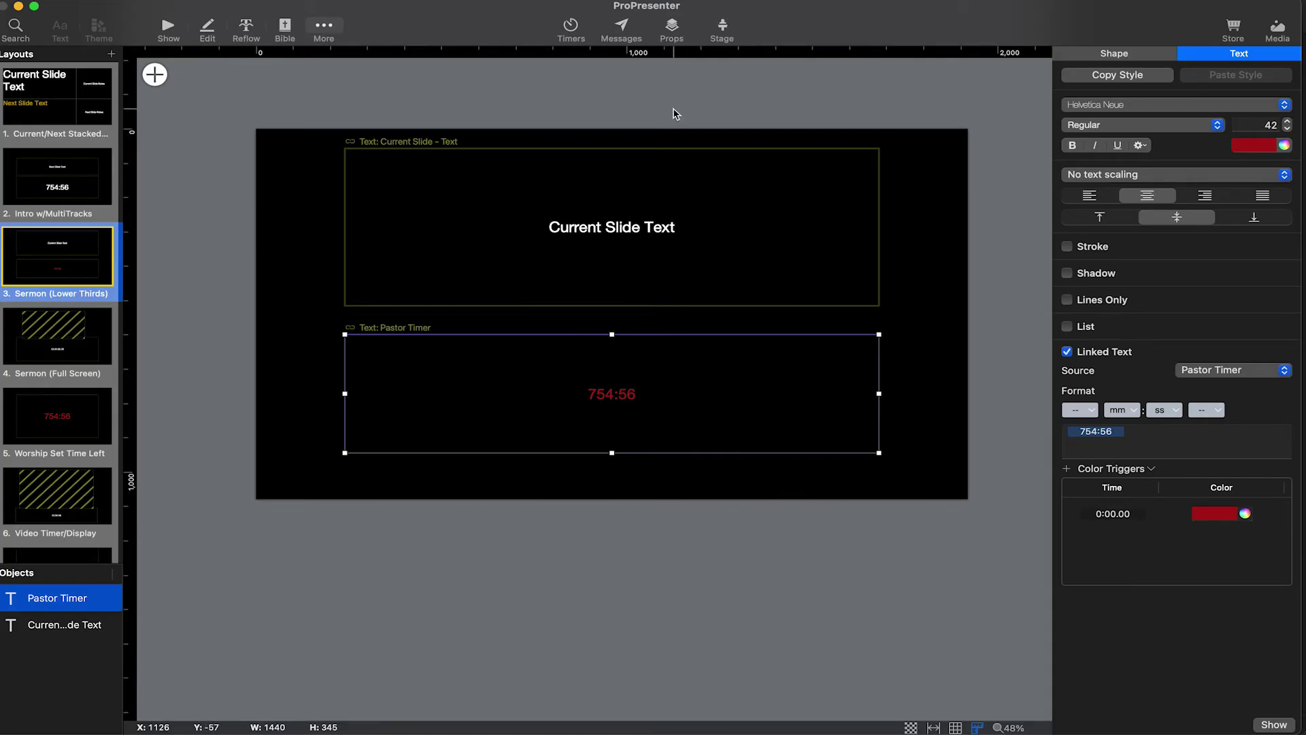
{"action": "left_click", "coordinate": [589, 215]}
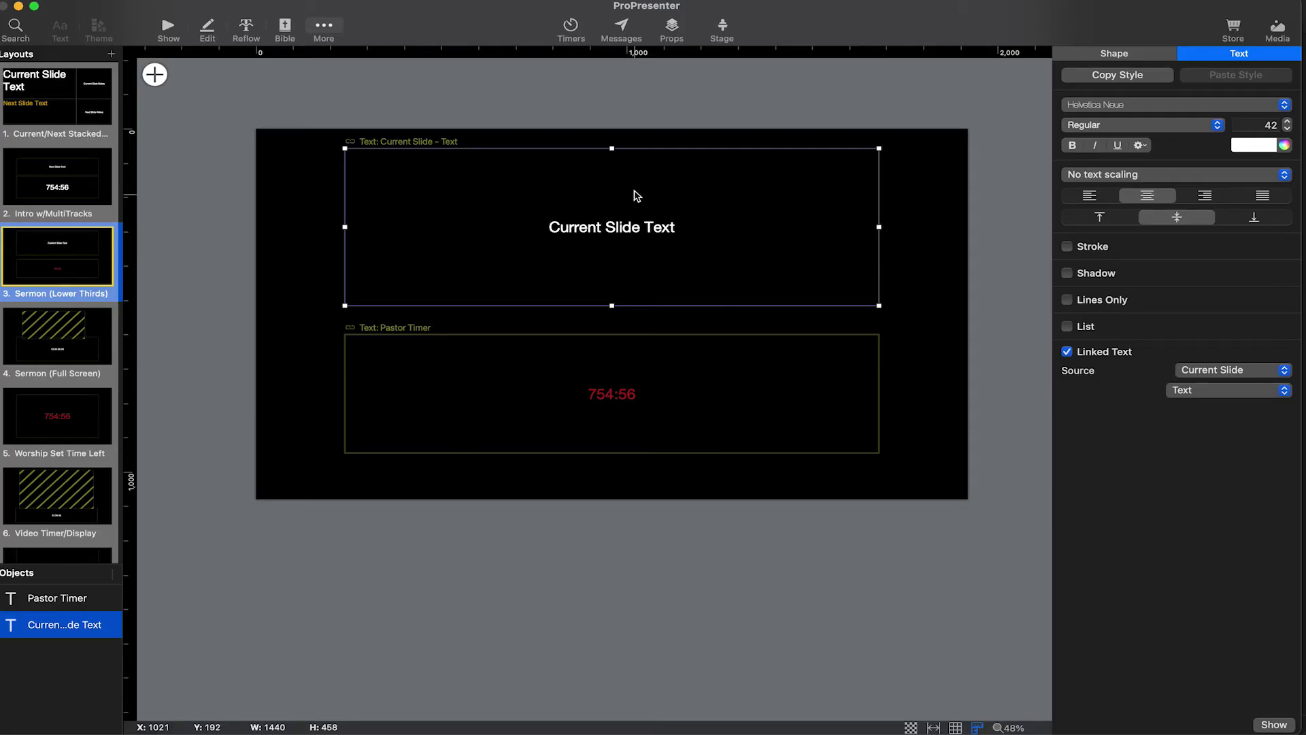
{"action": "key", "text": "Down"}
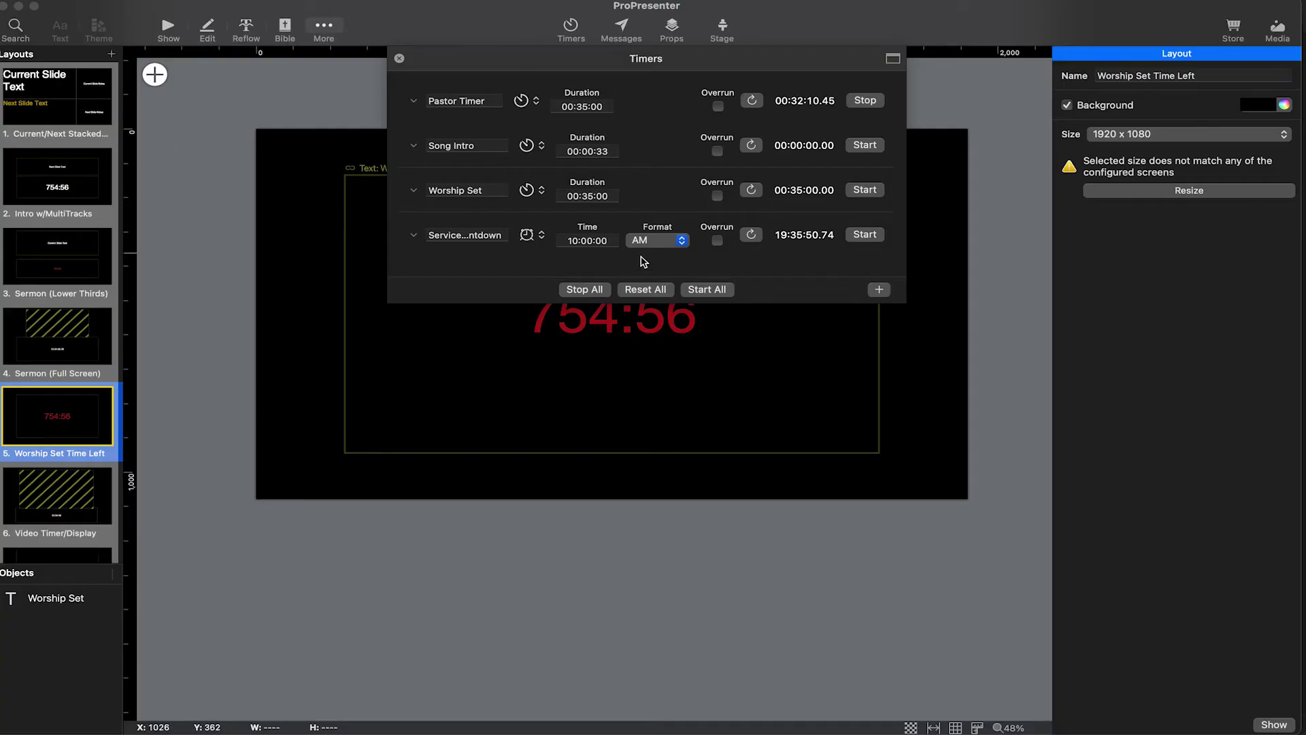
Step: Confirm the Worship Set timer's name and 00:35:00 duration, then start its countdown
{"action": "double_click", "coordinate": [465, 191]}
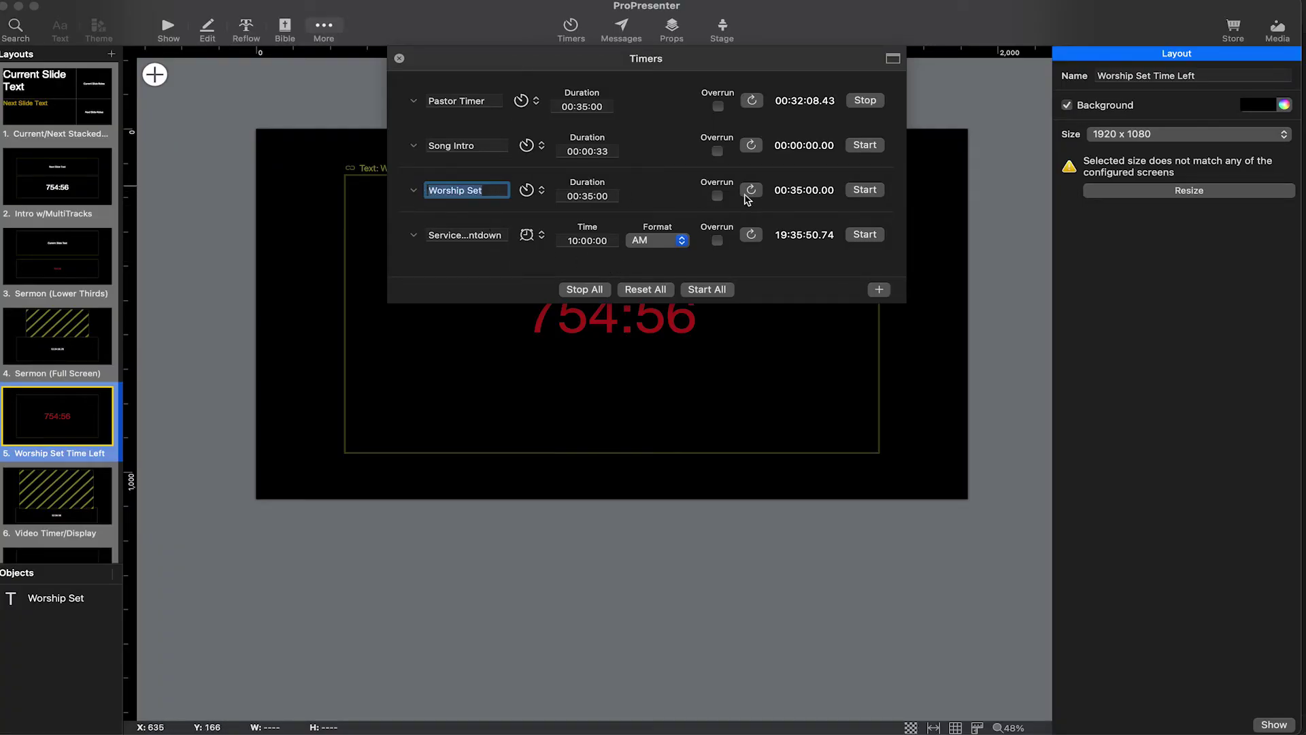
{"action": "key", "text": "Return"}
{"action": "left_click", "coordinate": [585, 199]}
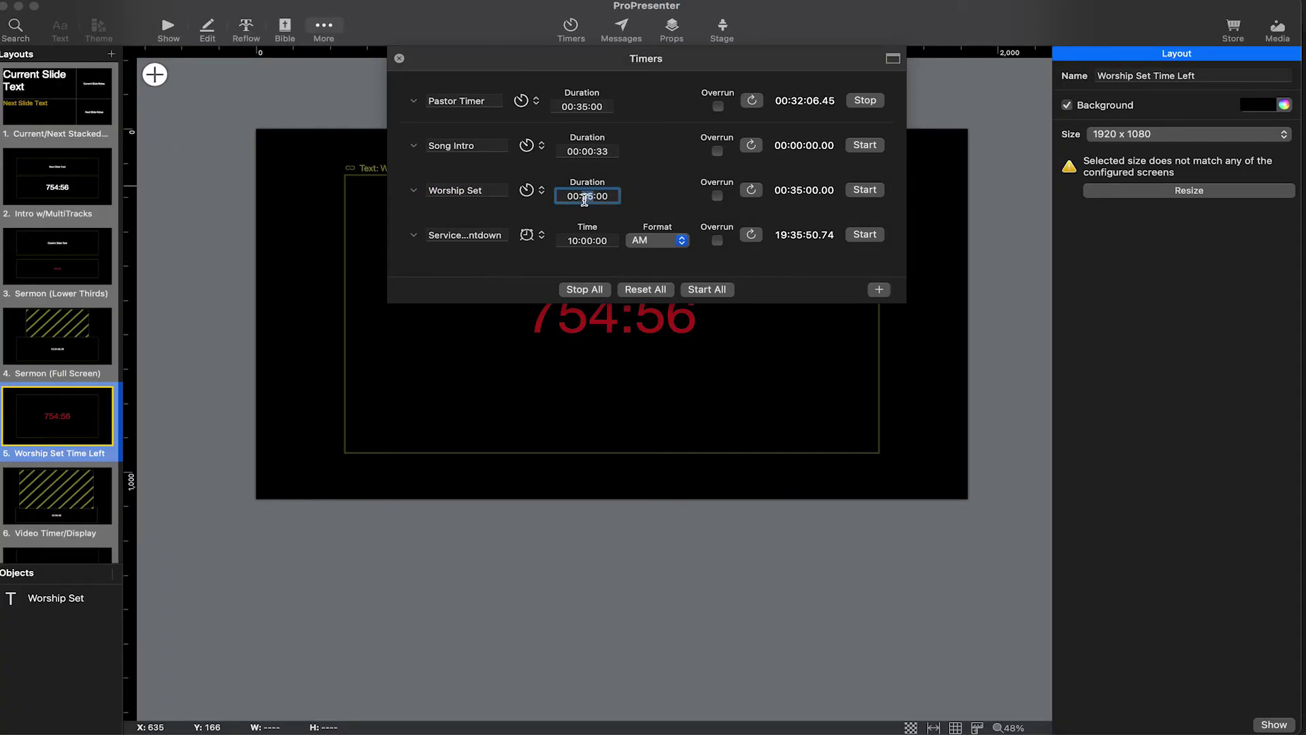
{"action": "key", "text": "Return"}
{"action": "left_click", "coordinate": [850, 192]}
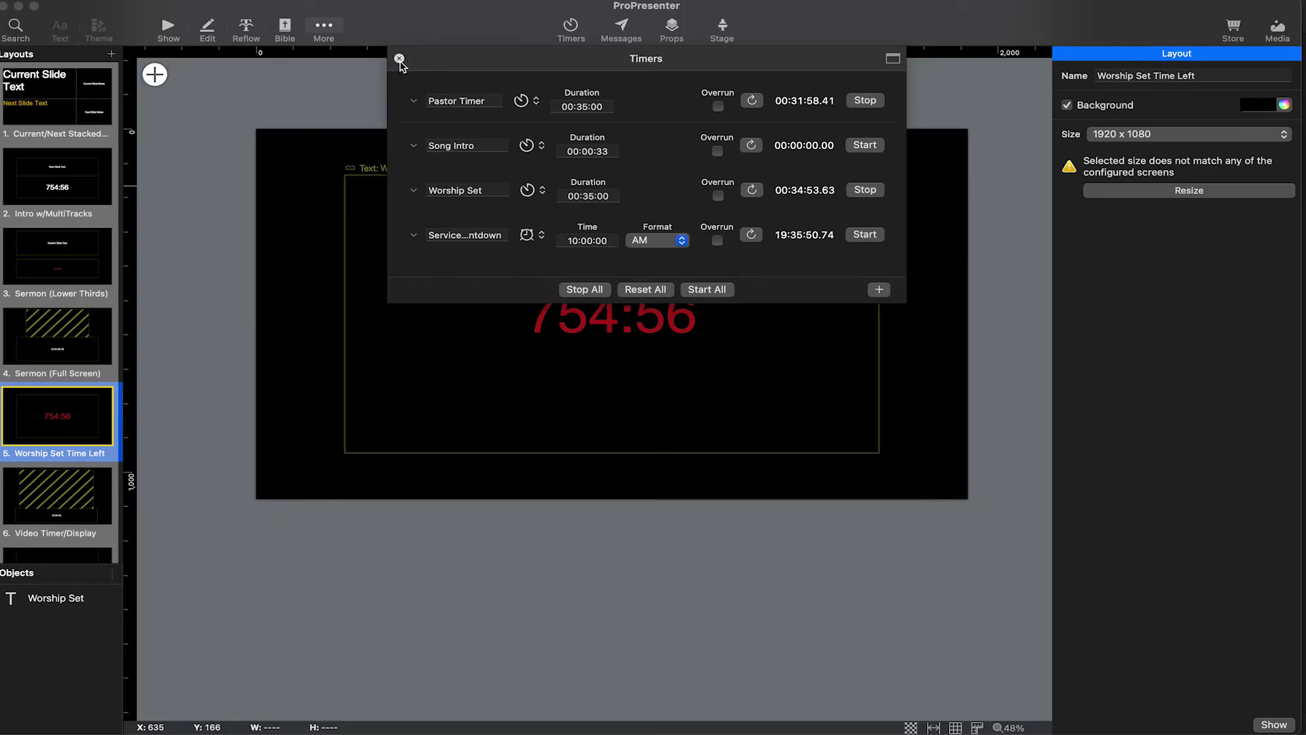
{"action": "left_click", "coordinate": [400, 59]}
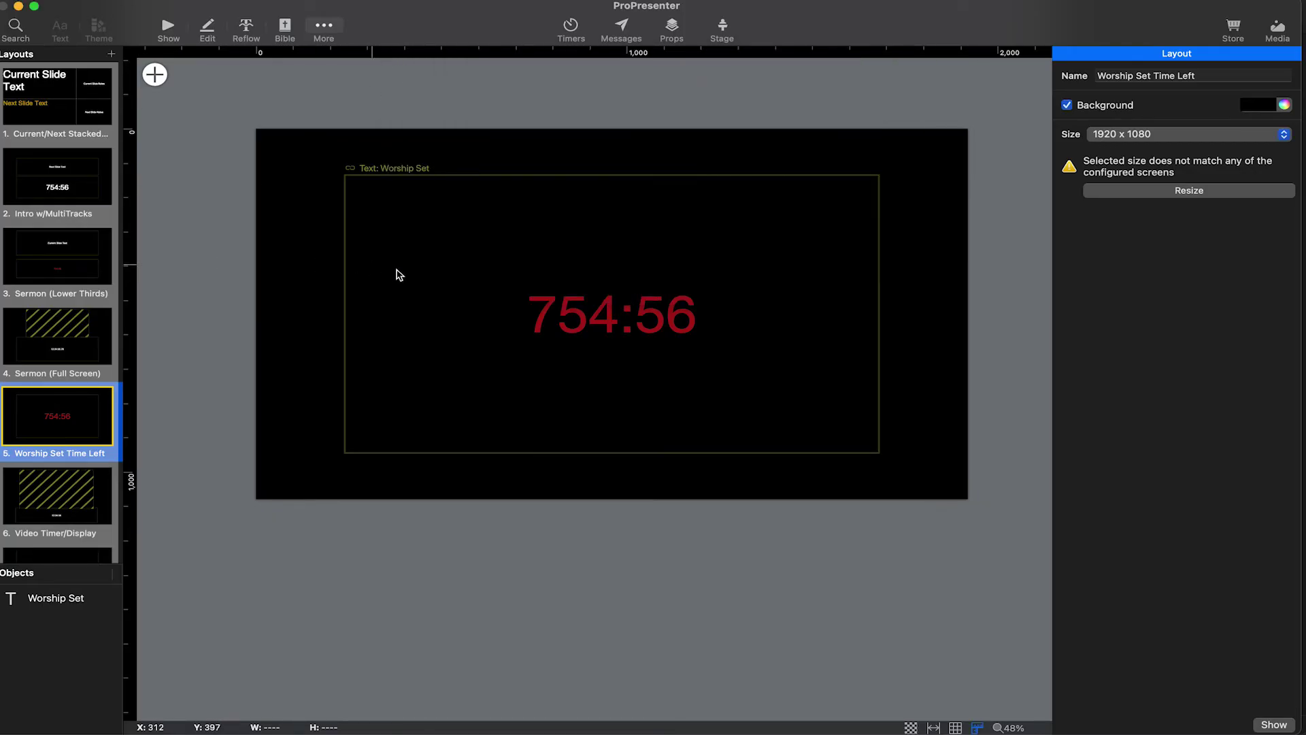
Step: Link the Worship Set Time Left text box to the Worship Set timer
{"action": "left_click", "coordinate": [625, 317]}
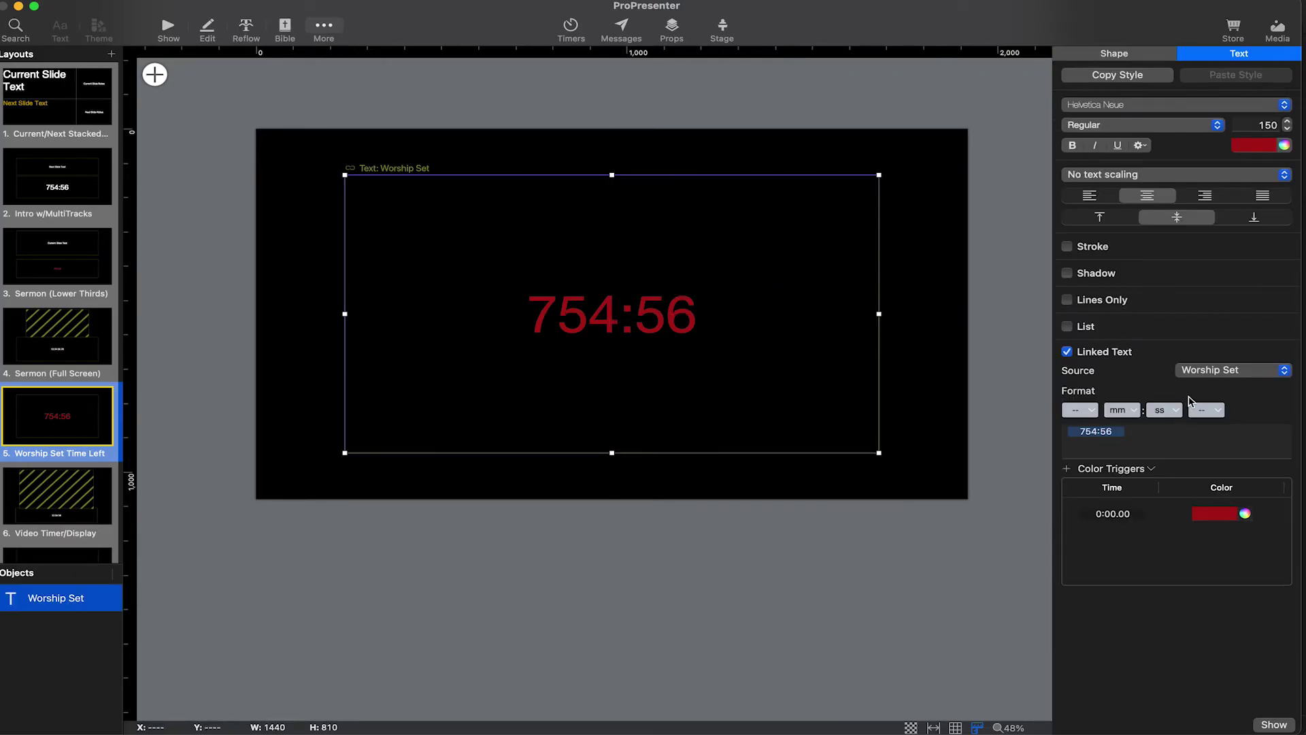
{"action": "left_click", "coordinate": [1201, 374]}
{"action": "mouse_move", "coordinate": [1197, 435]}
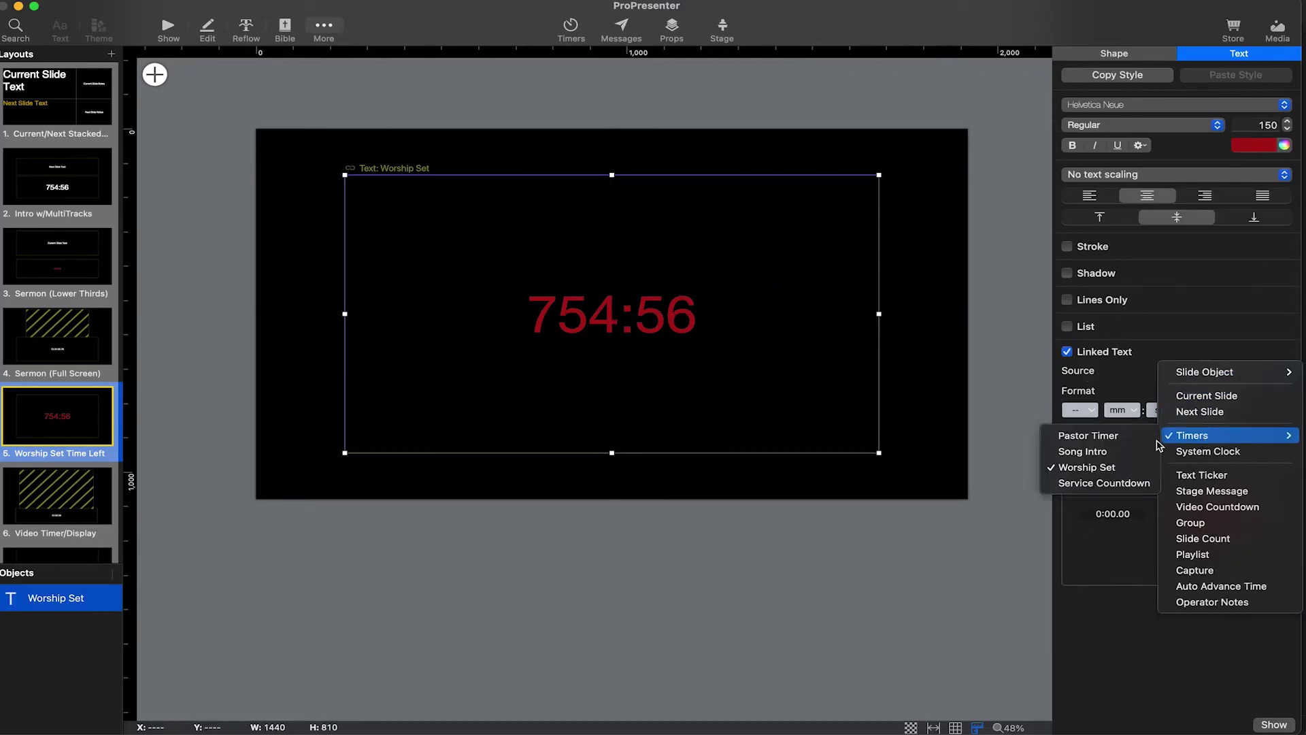
{"action": "left_click", "coordinate": [1112, 467]}
{"action": "left_click", "coordinate": [761, 539]}
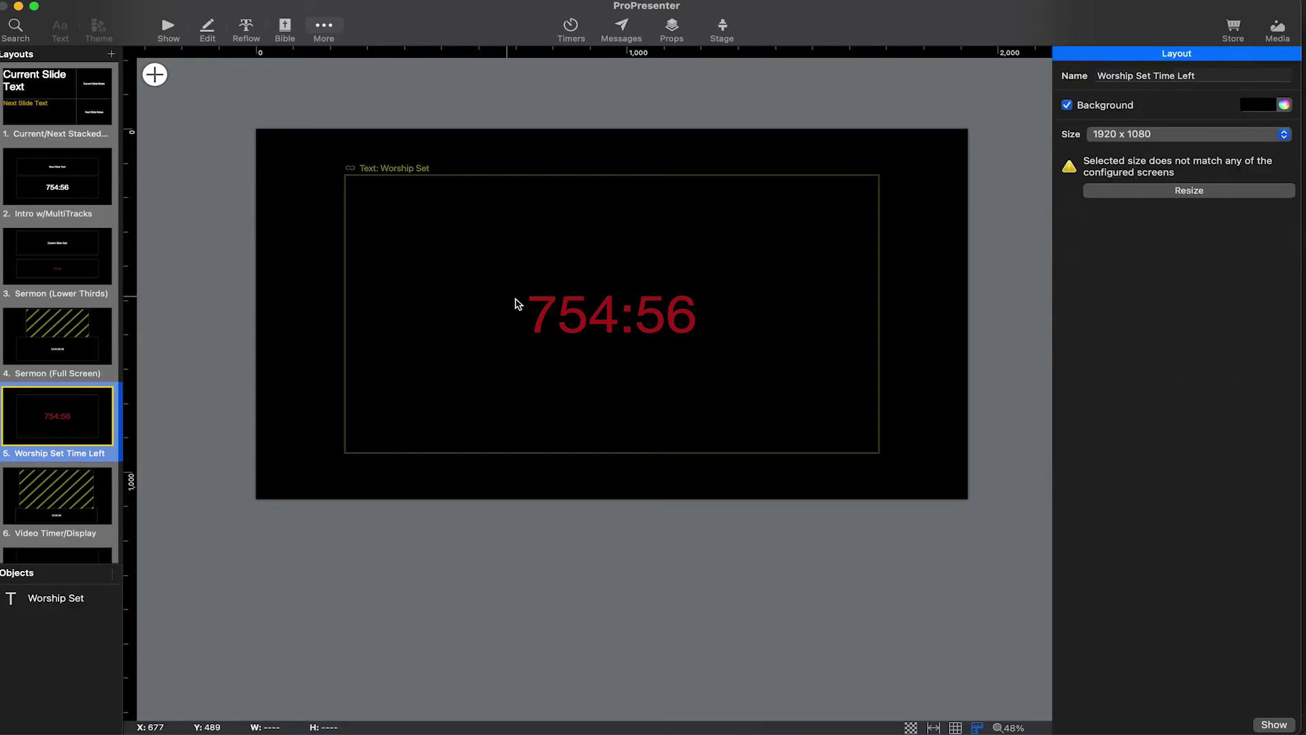
{"action": "left_click", "coordinate": [619, 325]}
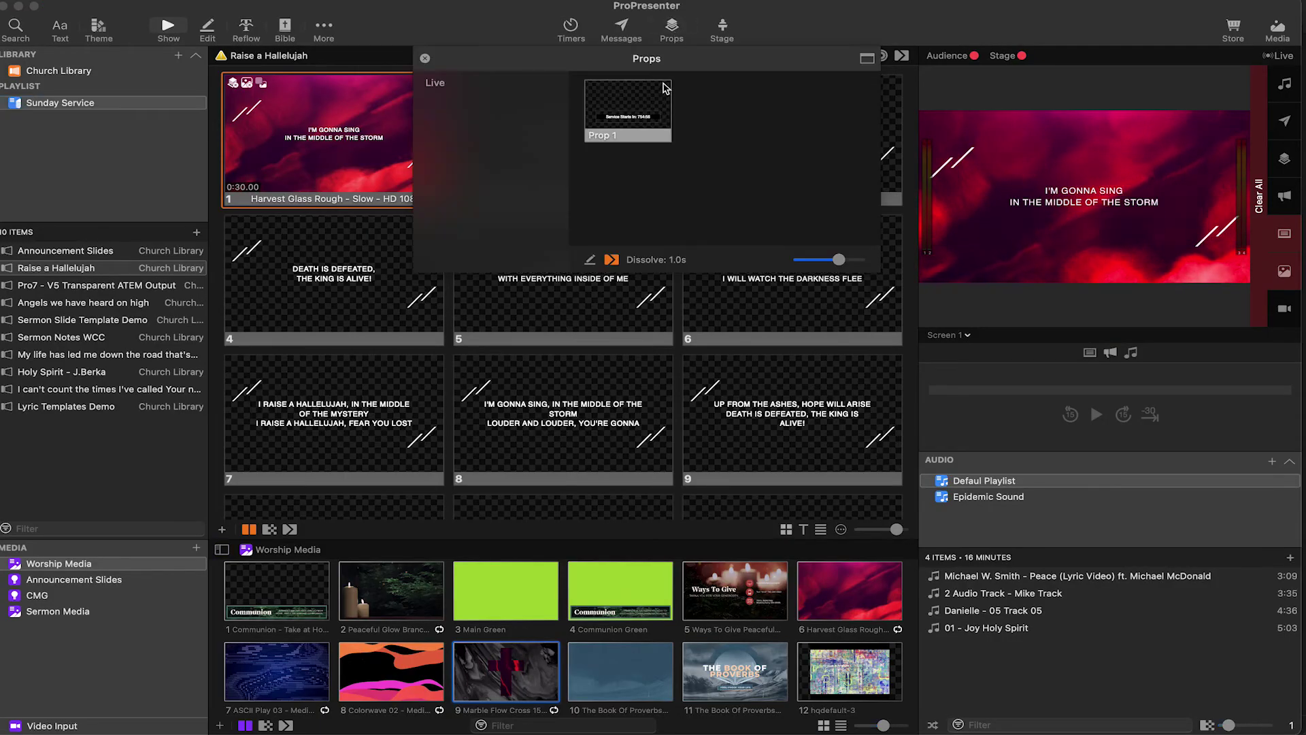
Step: Create a new empty prop and add an enlarged circle shape to it
{"action": "left_click", "coordinate": [589, 260]}
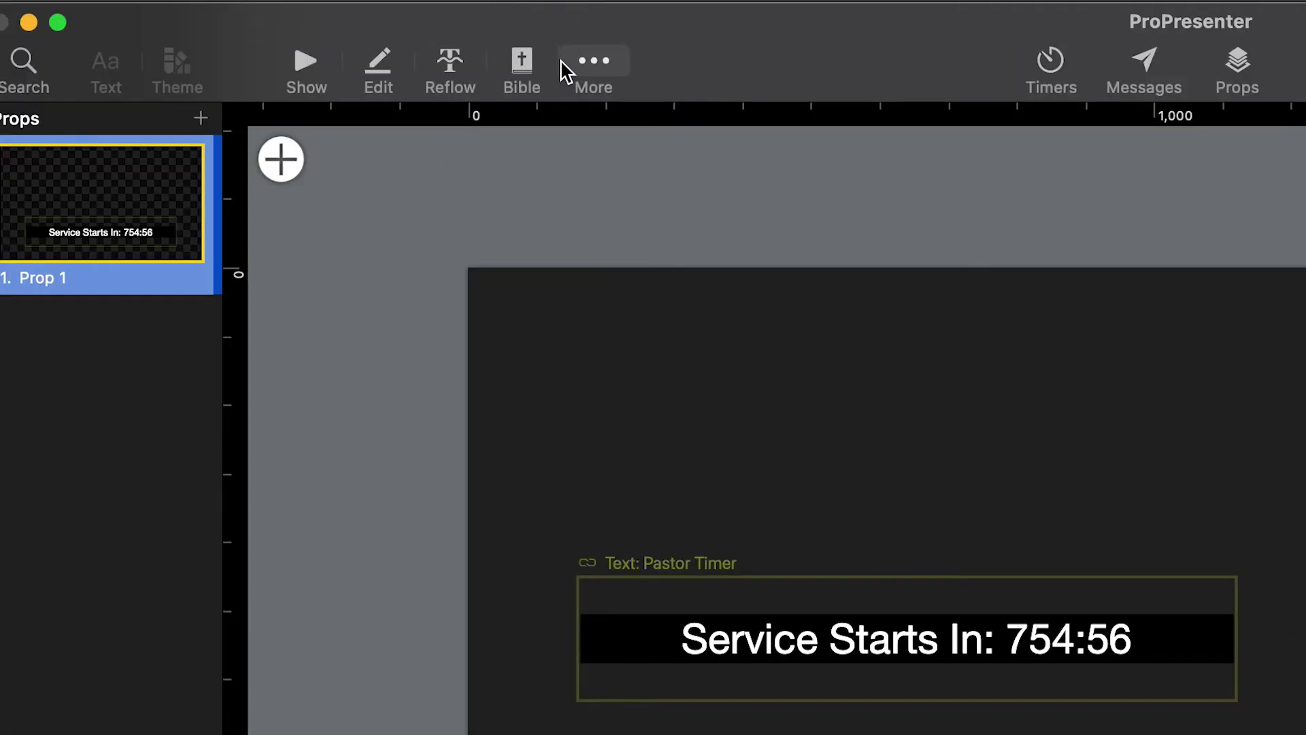
{"action": "left_click", "coordinate": [325, 27]}
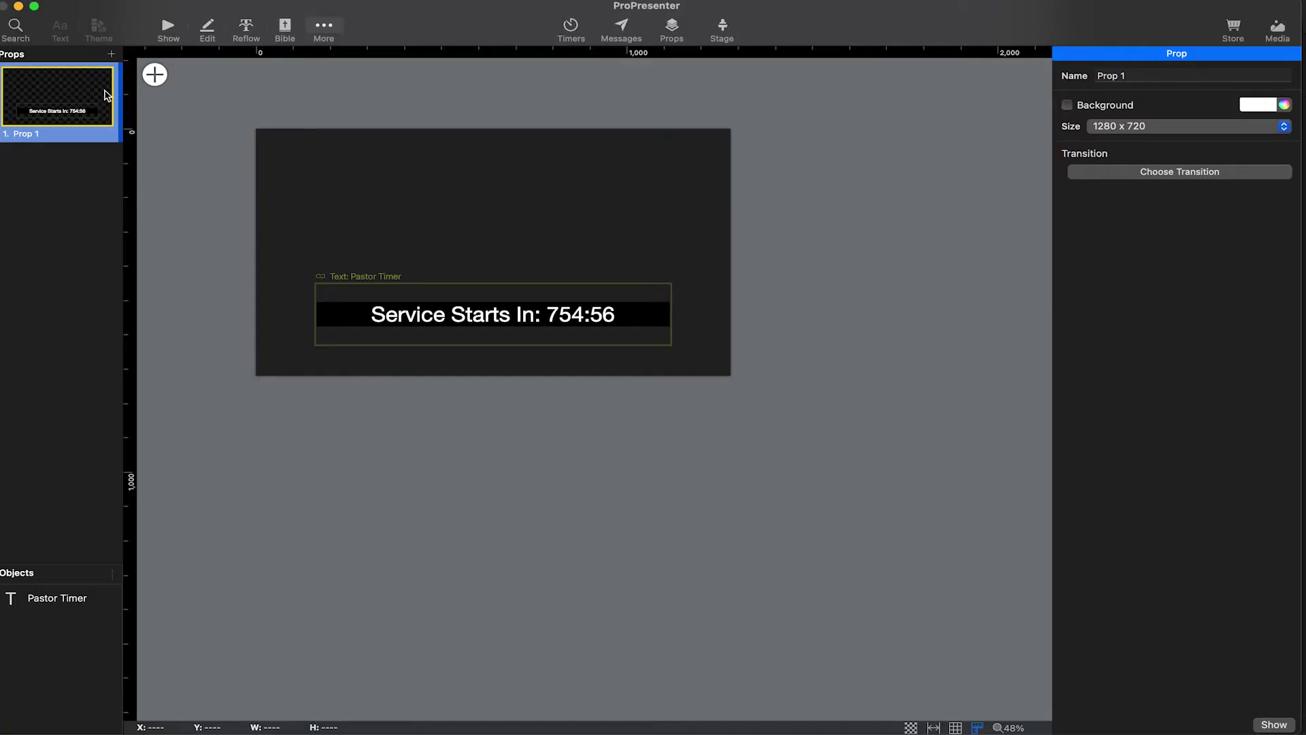
{"action": "left_click", "coordinate": [111, 55]}
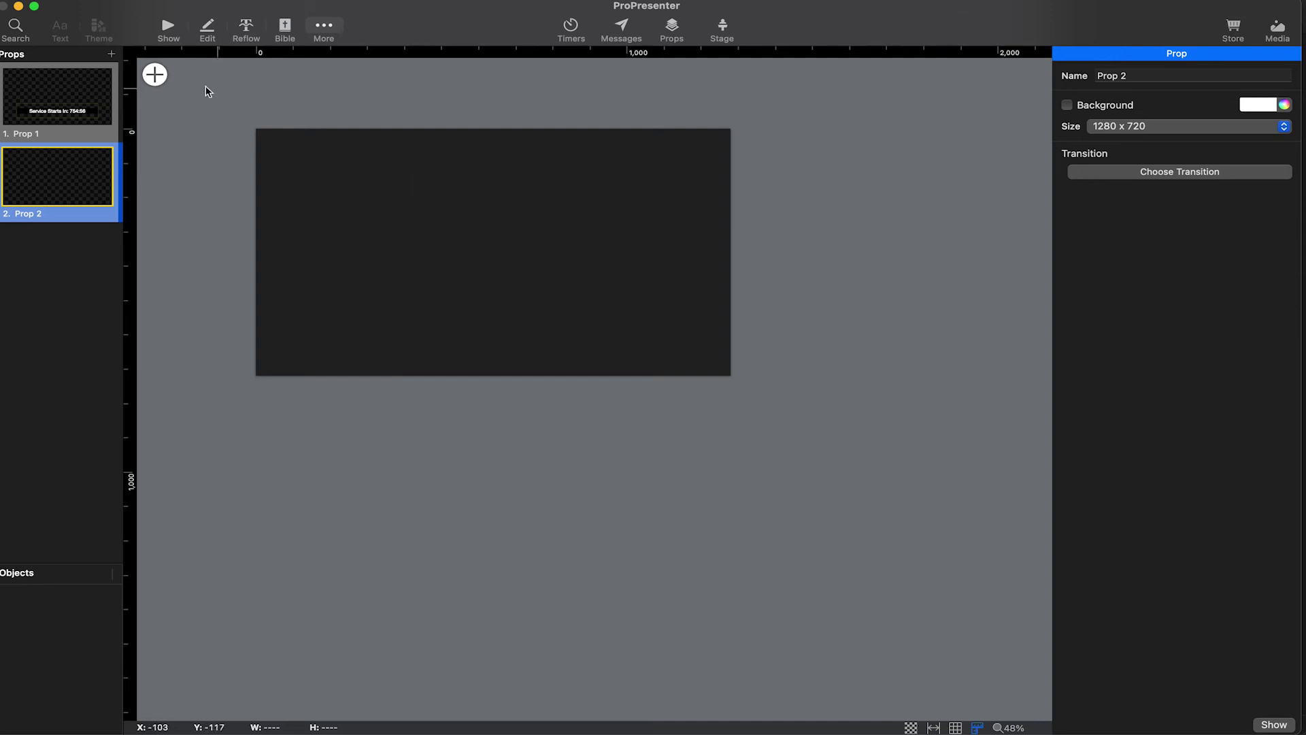
{"action": "left_click", "coordinate": [155, 74]}
{"action": "mouse_move", "coordinate": [225, 120]}
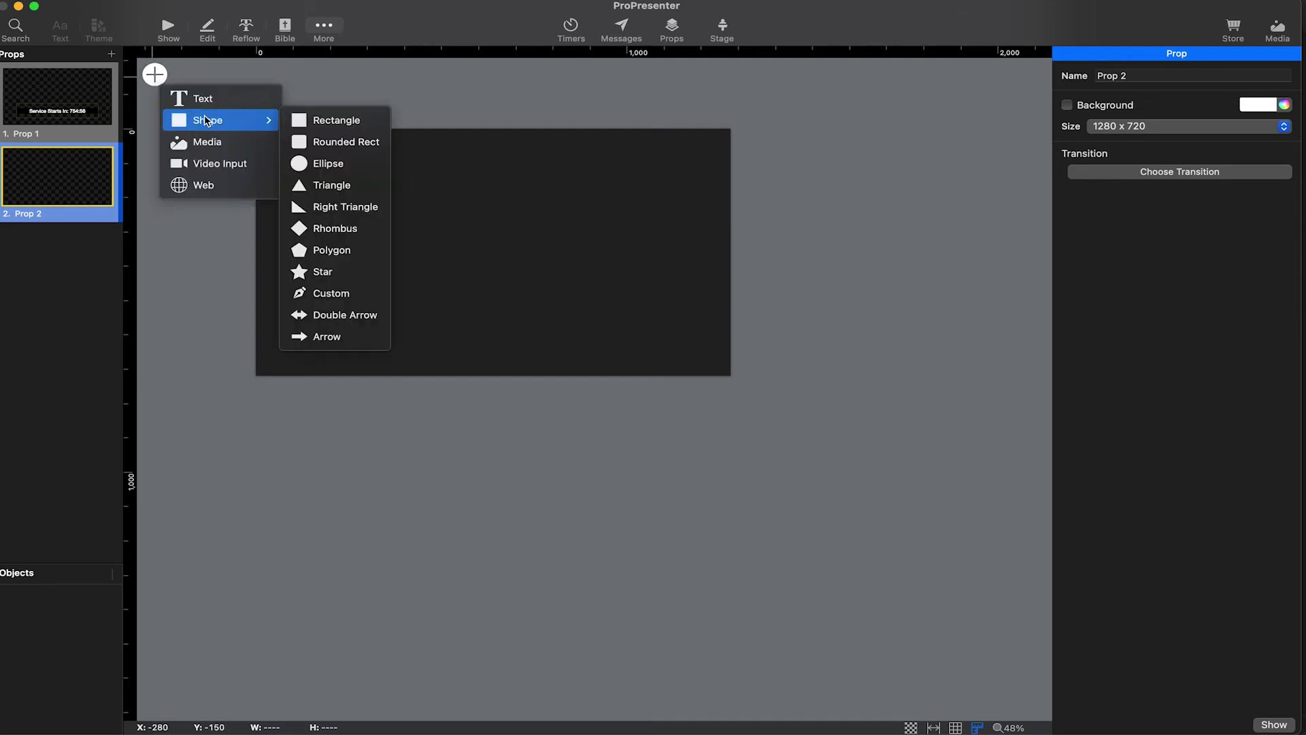
{"action": "left_click", "coordinate": [328, 160]}
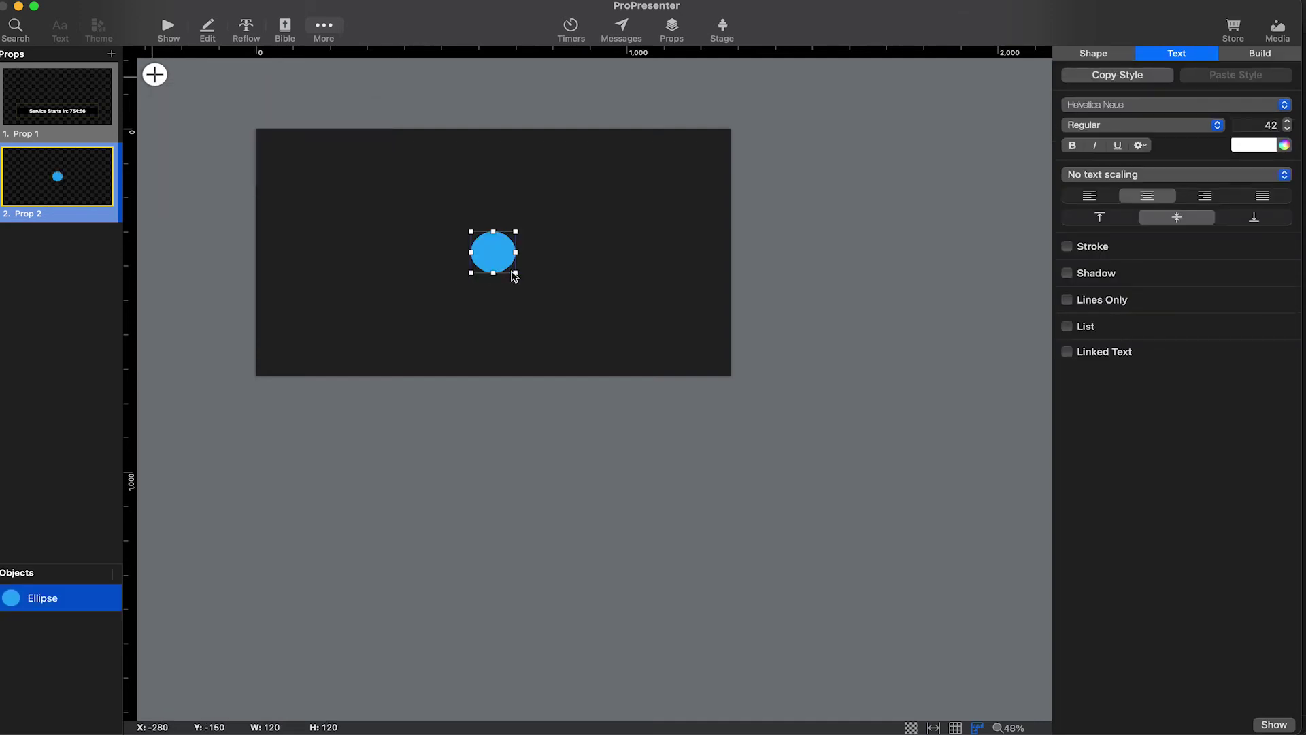
{"action": "left_click_drag", "start_coordinate": [514, 275], "coordinate": [556, 283]}
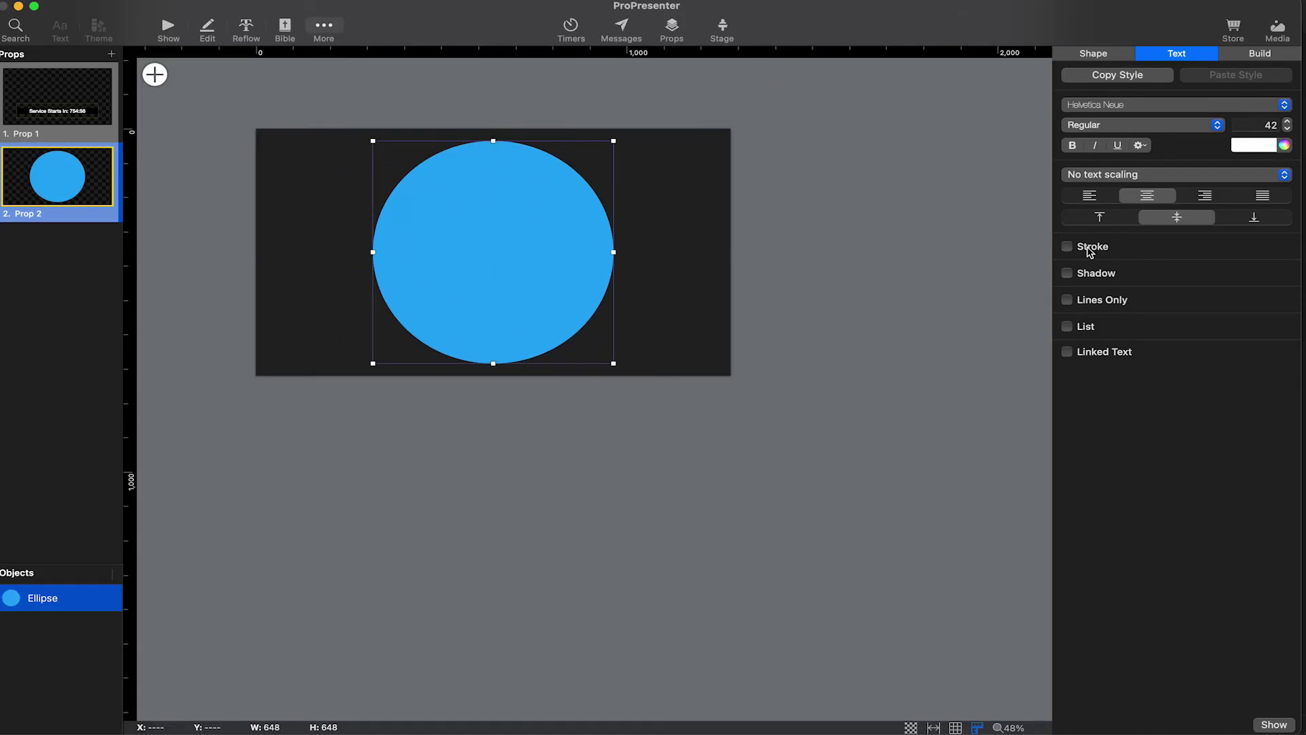
Step: Fill the circle black with a 3 pt white outline, and add a text box
{"action": "left_click", "coordinate": [1103, 56]}
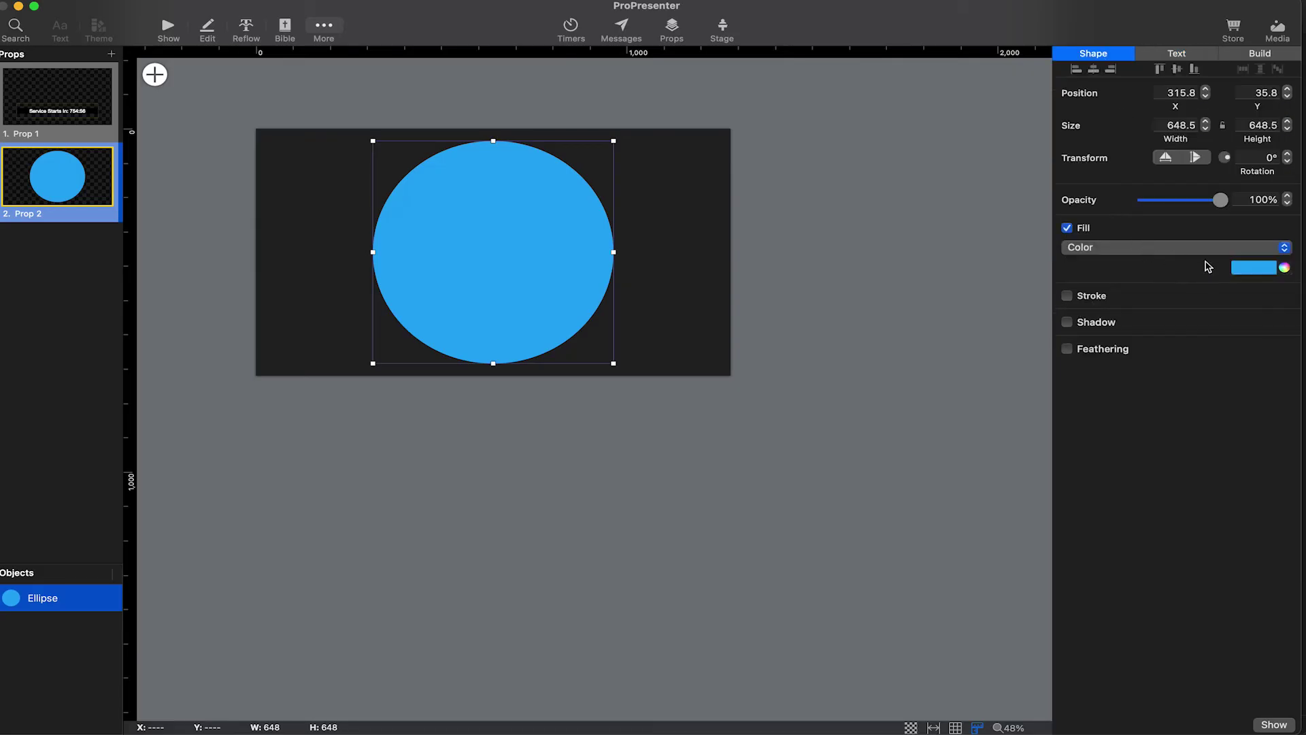
{"action": "left_click", "coordinate": [1255, 271]}
{"action": "left_click", "coordinate": [1253, 357]}
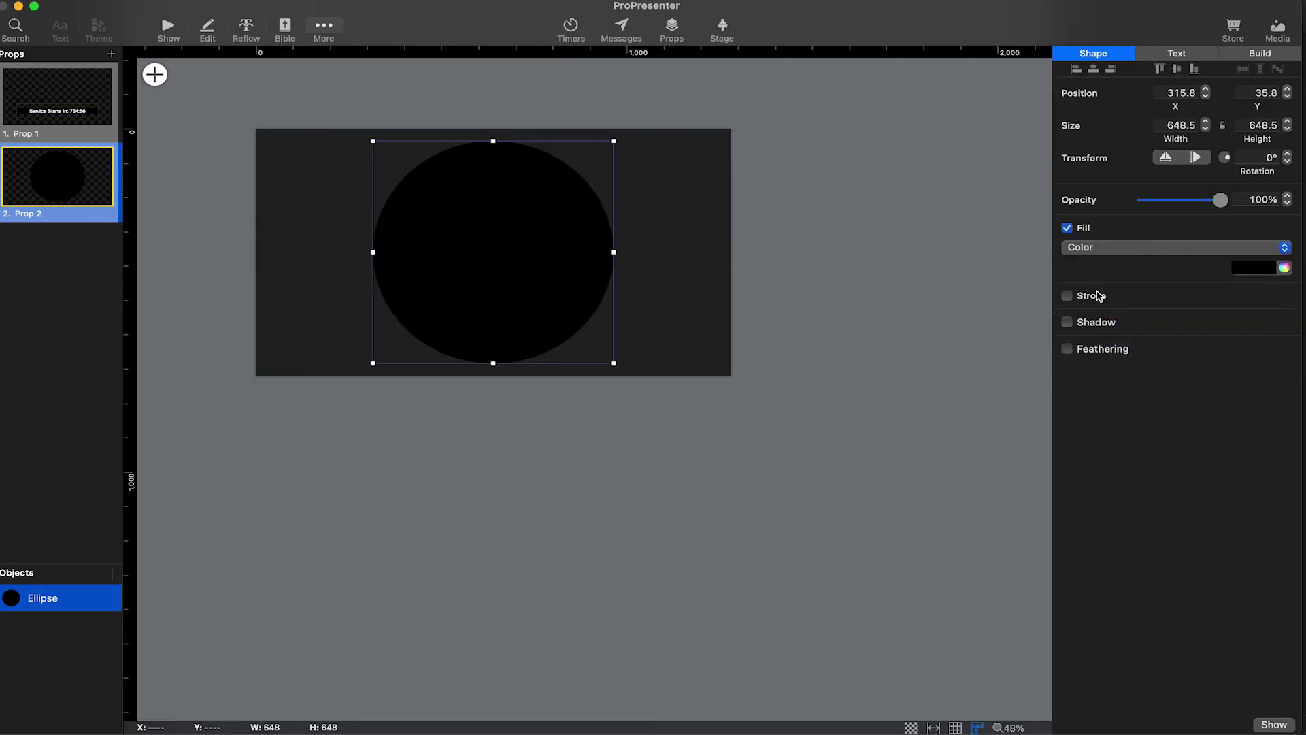
{"action": "left_click", "coordinate": [1067, 295]}
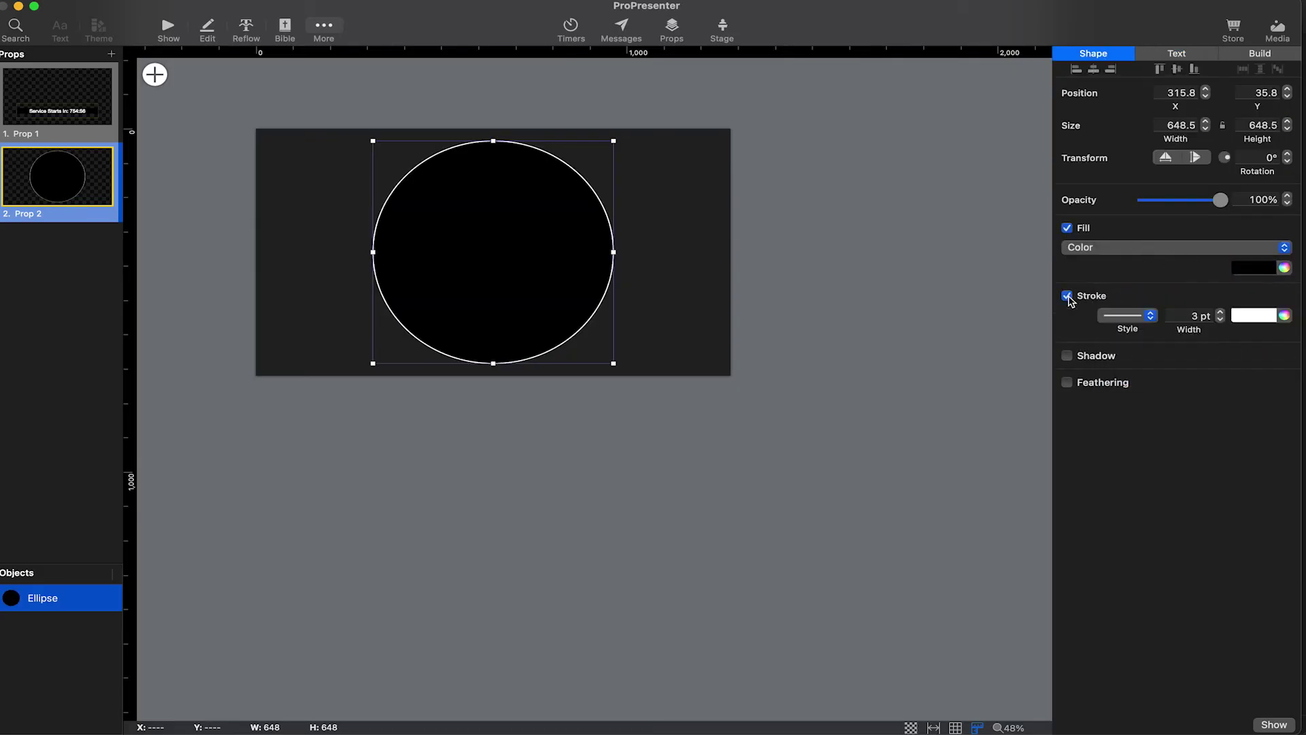
{"action": "left_click", "coordinate": [991, 406]}
{"action": "left_click", "coordinate": [155, 74]}
{"action": "left_click", "coordinate": [693, 193]}
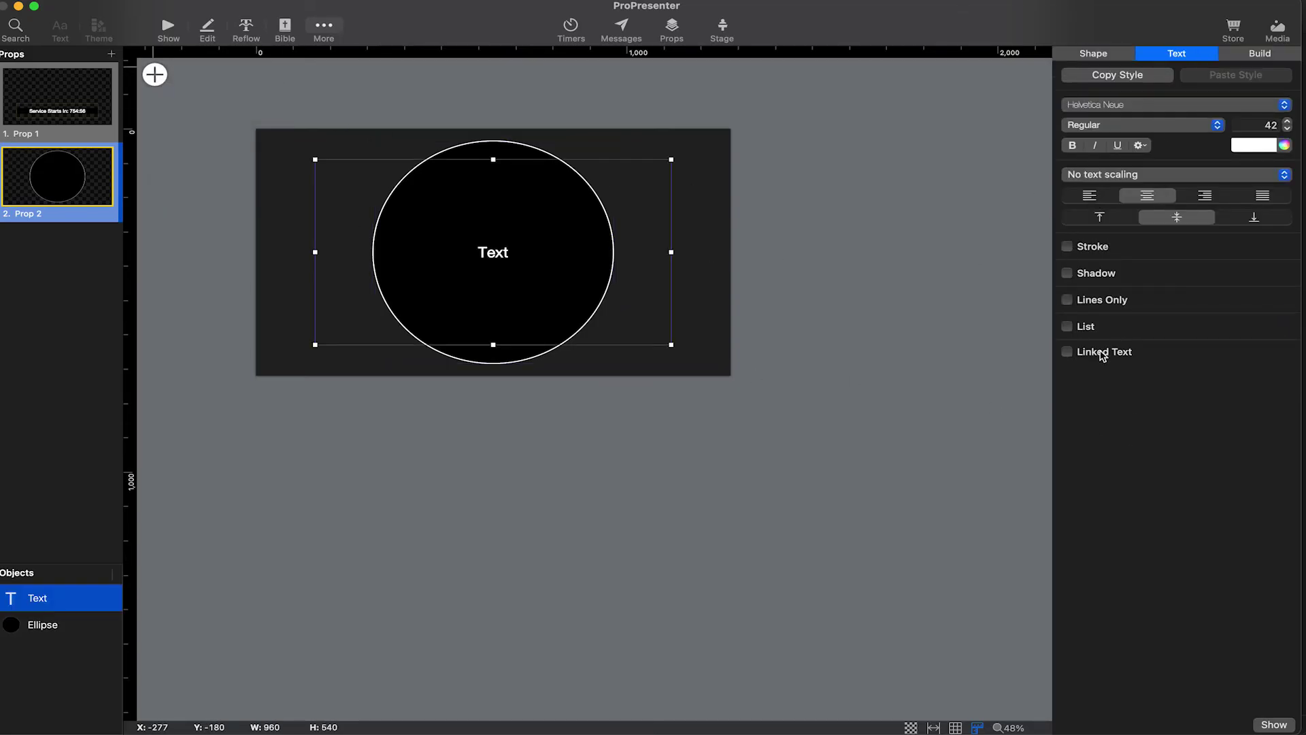
Step: Link the text to Service Countdown, setting hours and fractional seconds to -- for mm:ss
{"action": "left_click", "coordinate": [1102, 354]}
{"action": "left_click", "coordinate": [1206, 374]}
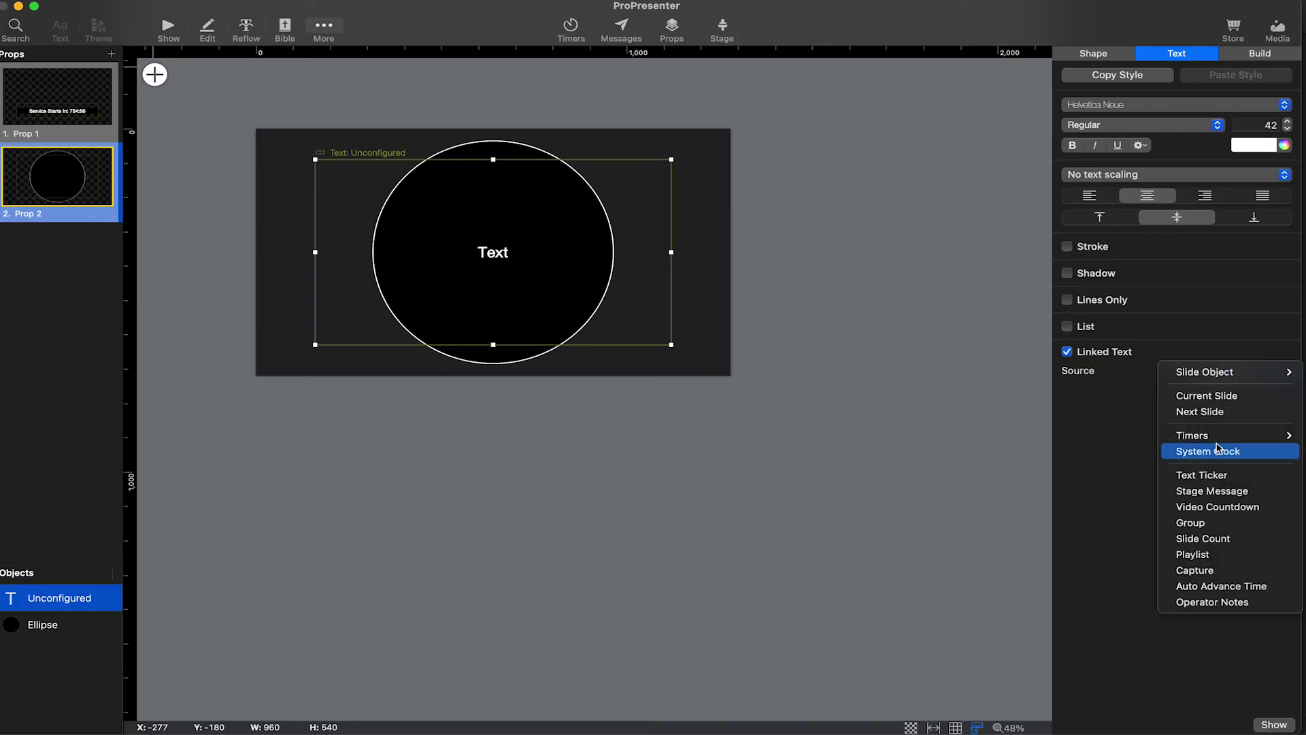
{"action": "mouse_move", "coordinate": [1176, 436]}
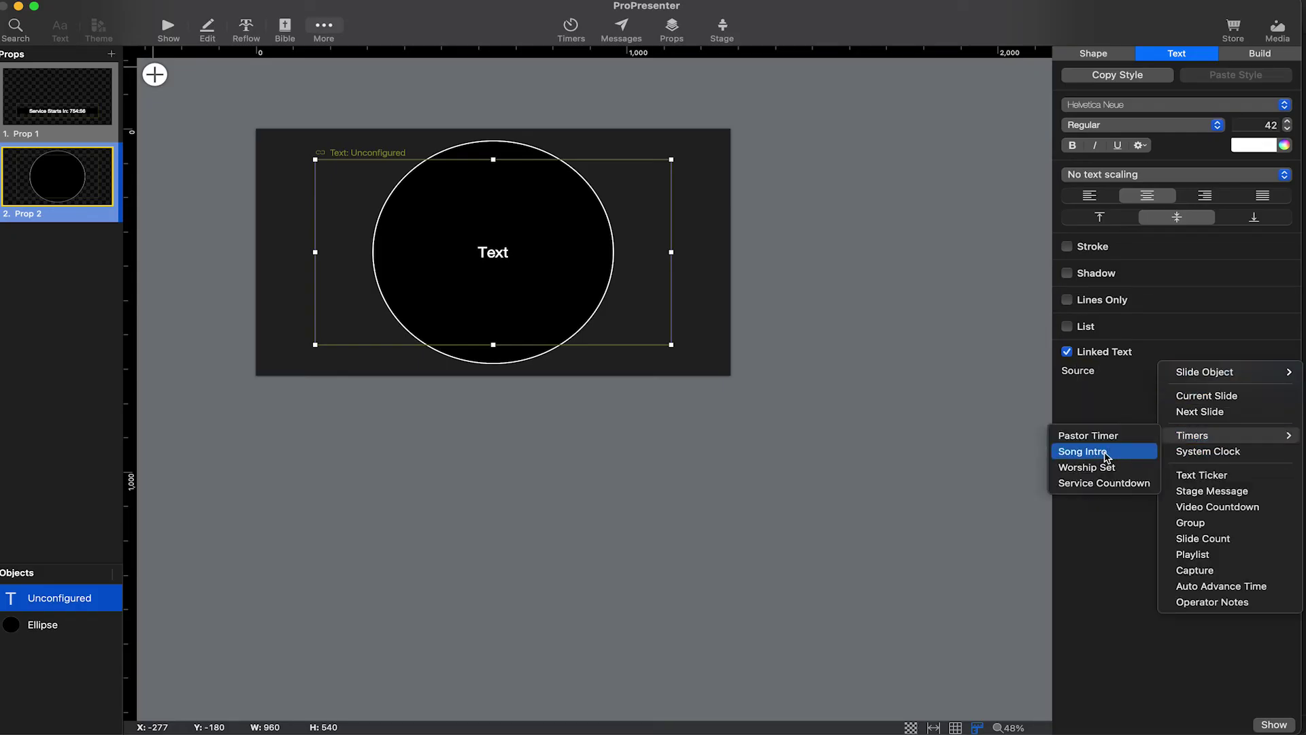
{"action": "left_click", "coordinate": [1104, 482]}
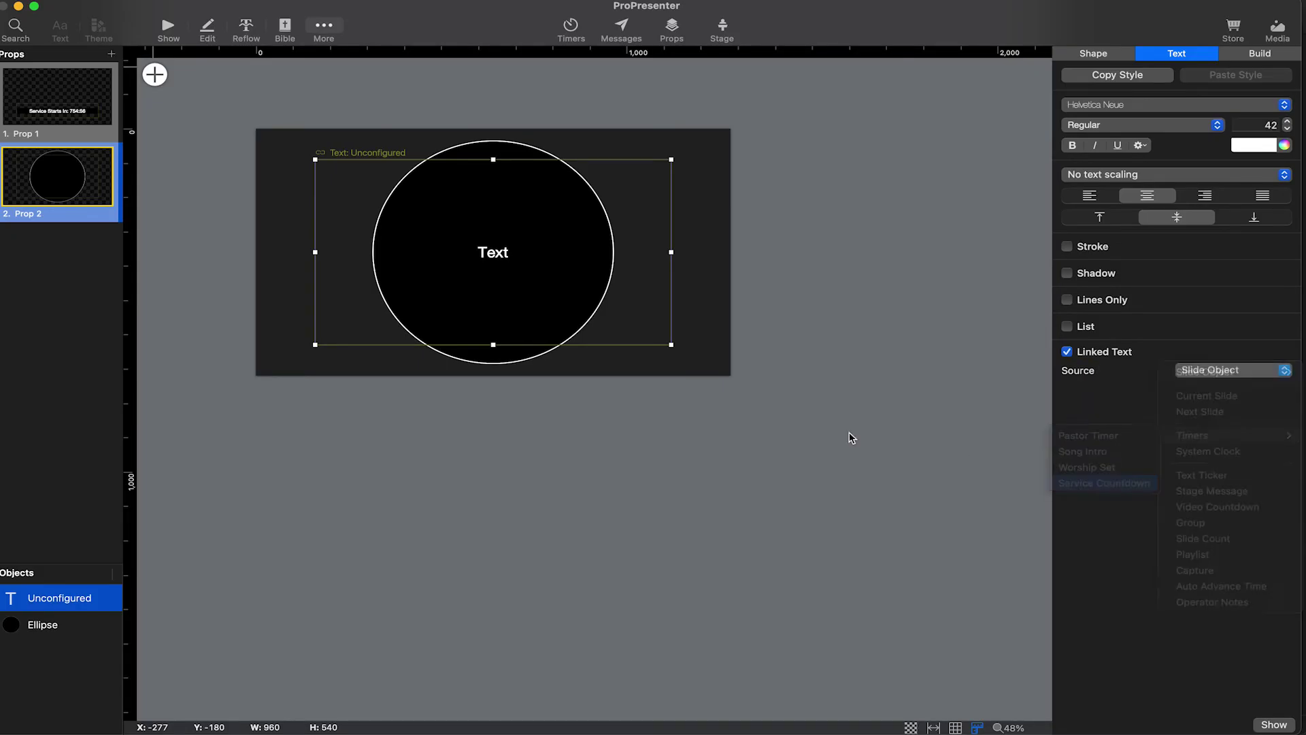
{"action": "left_click", "coordinate": [1207, 410]}
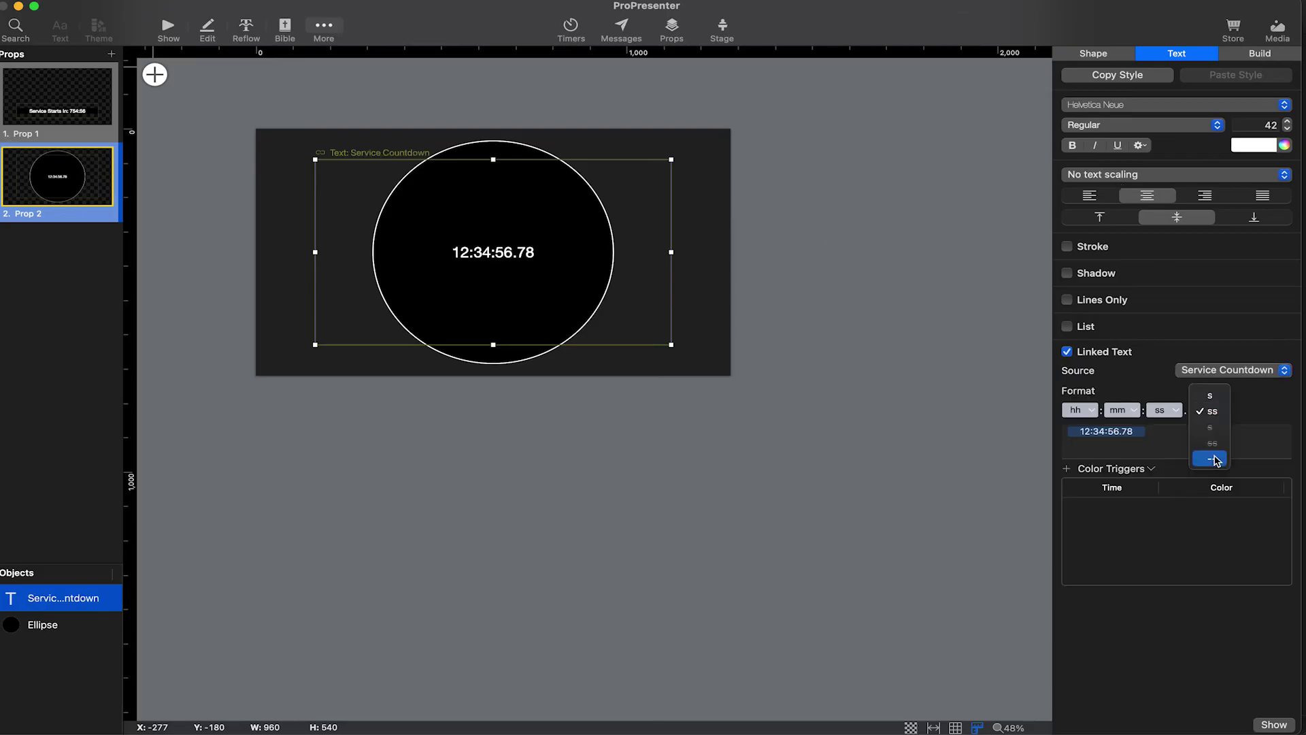
{"action": "left_click", "coordinate": [1215, 460]}
{"action": "left_click", "coordinate": [1080, 410]}
{"action": "left_click", "coordinate": [1088, 458]}
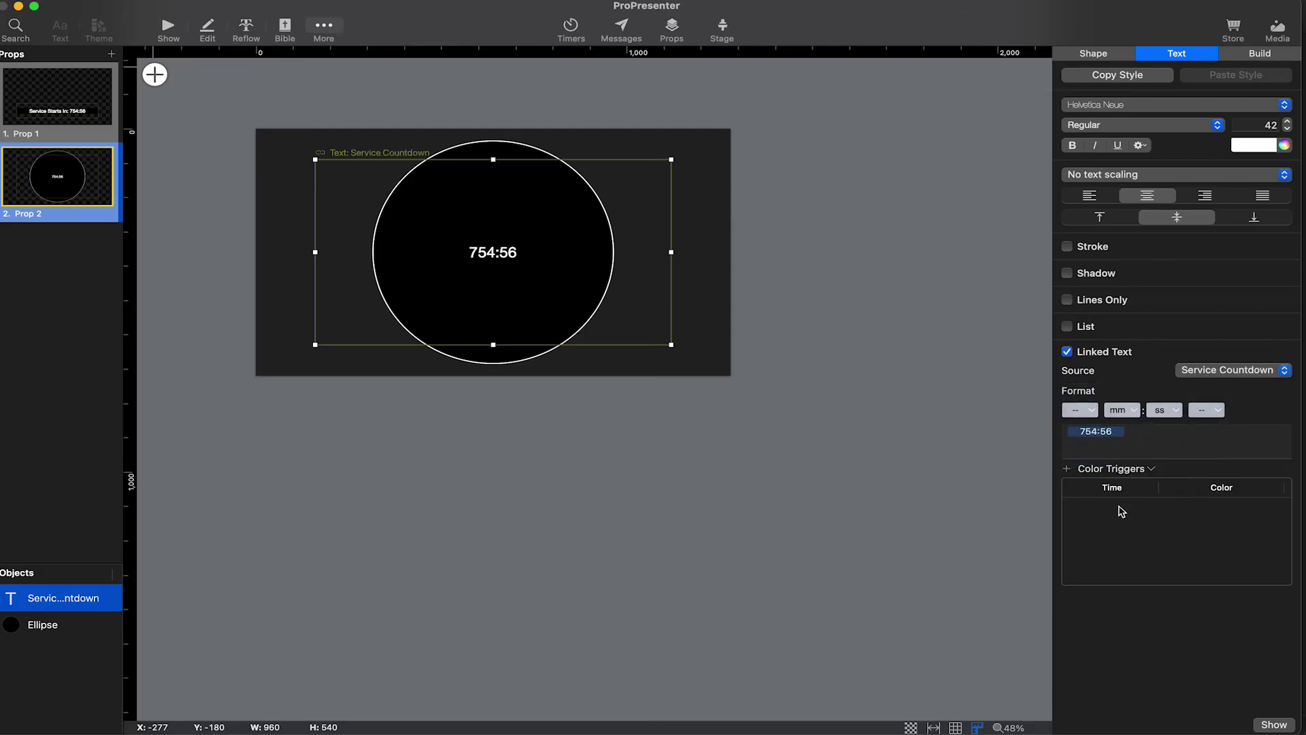
{"action": "left_click", "coordinate": [891, 443]}
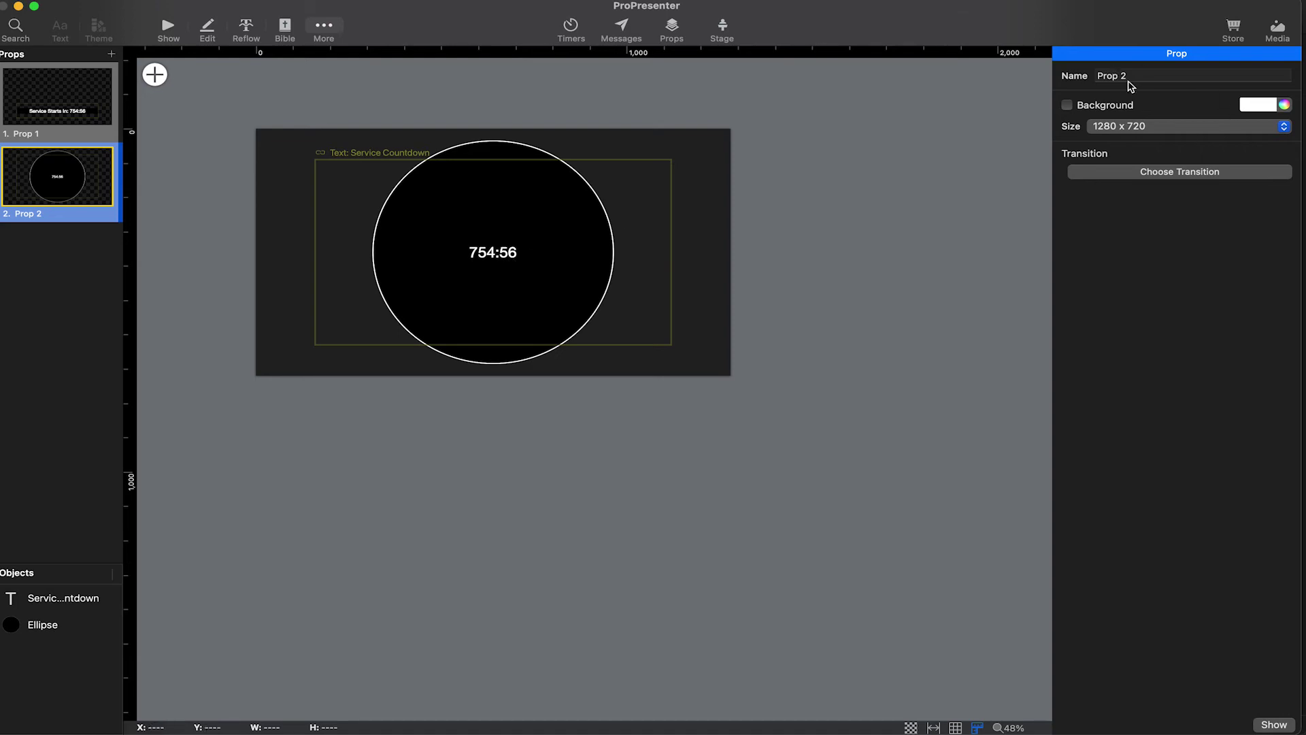
{"action": "left_click", "coordinate": [168, 31]}
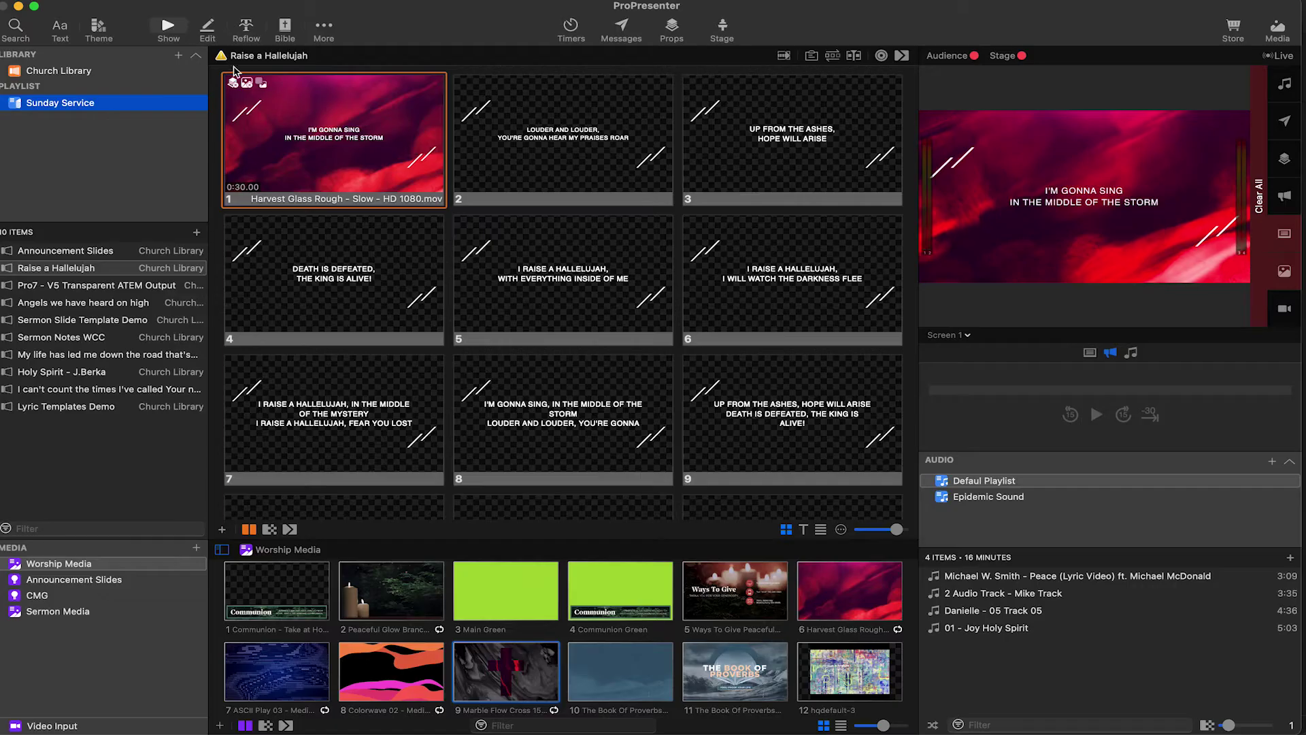
Step: Show the EASTER and Celebrate Easter announcement slides with the circle countdown prop live
{"action": "left_click", "coordinate": [50, 251]}
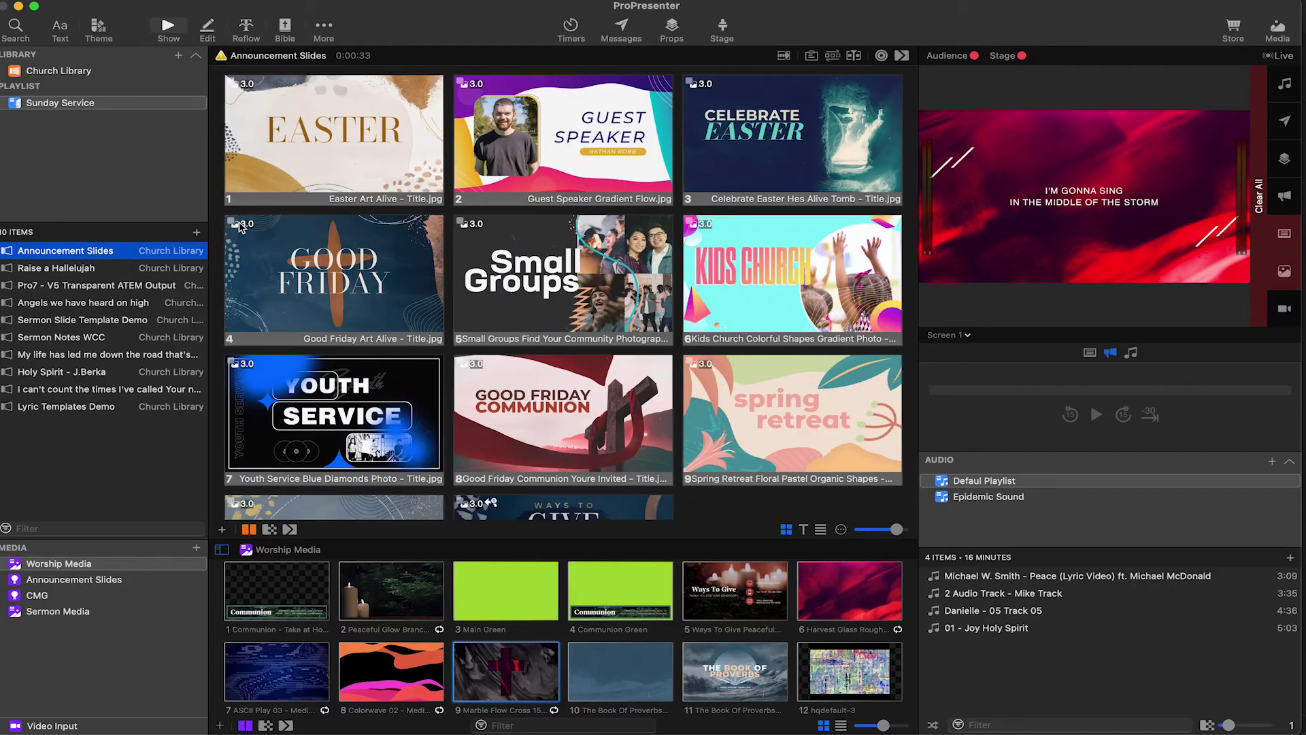
{"action": "left_click", "coordinate": [373, 124]}
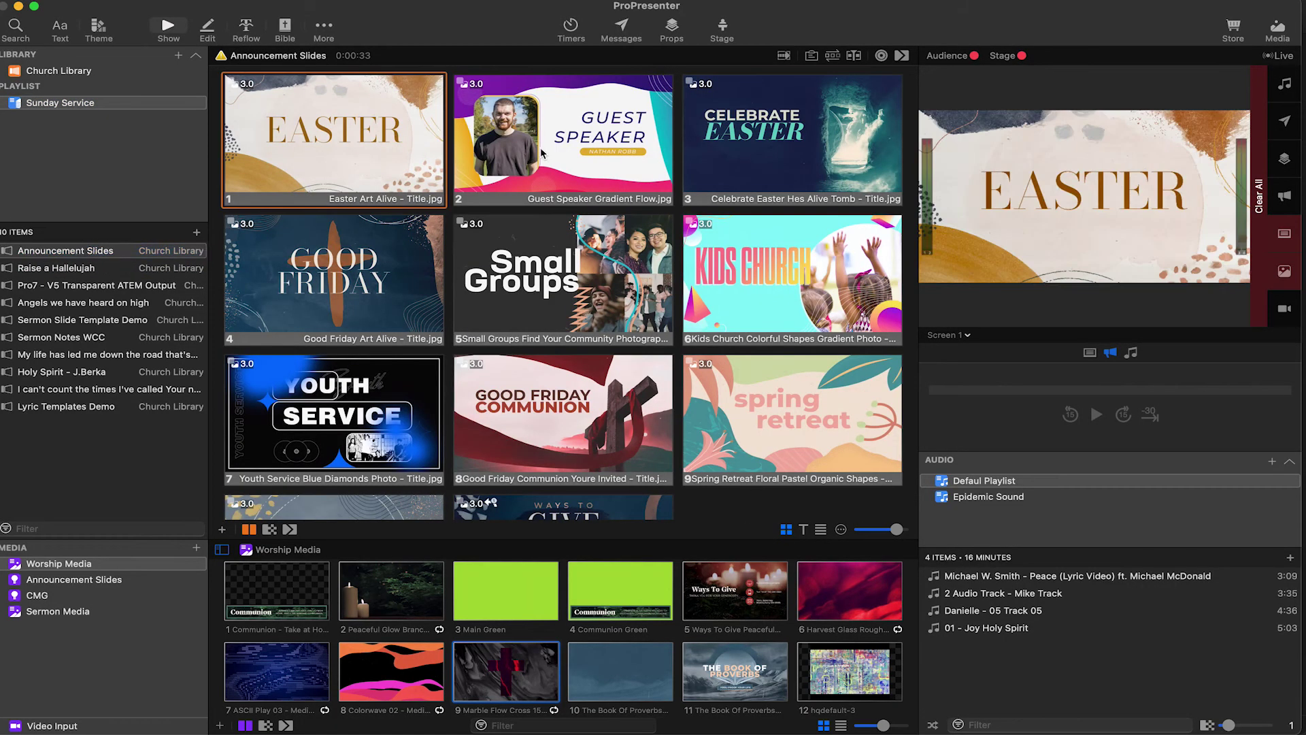
{"action": "left_click", "coordinate": [673, 31]}
{"action": "left_click", "coordinate": [748, 117]}
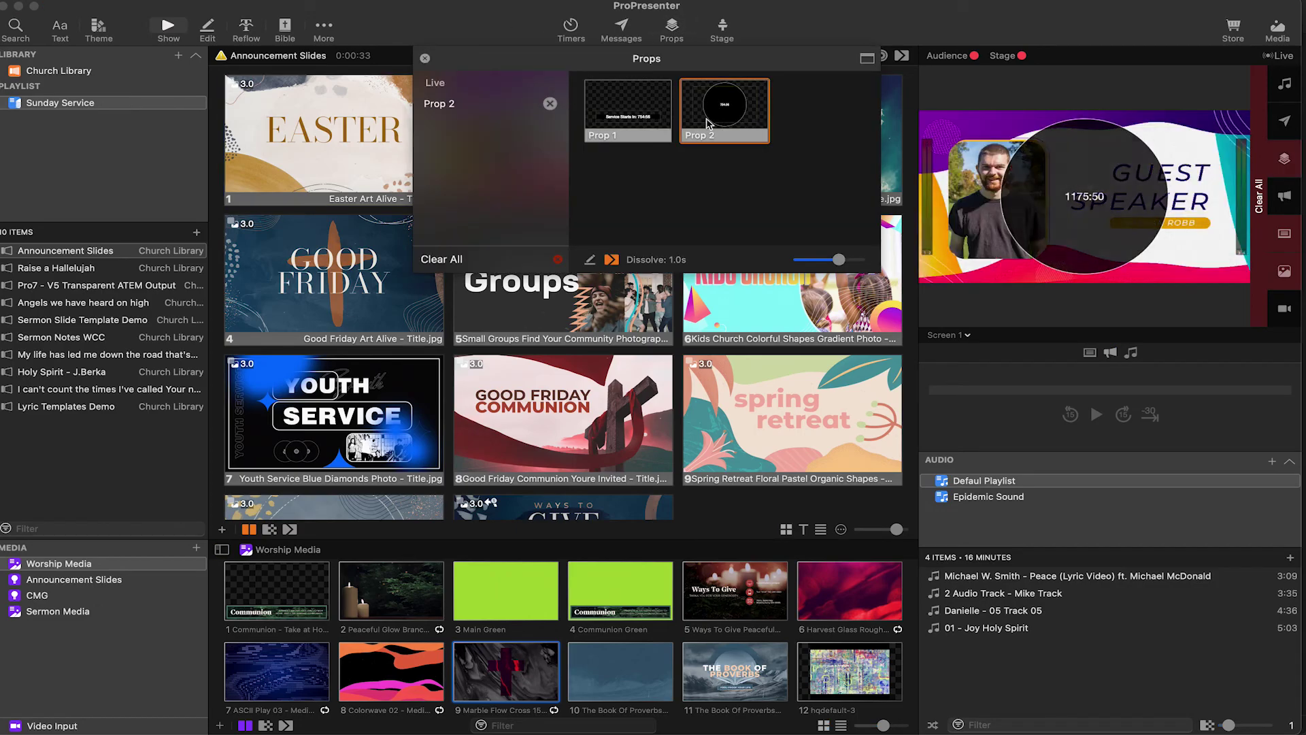
{"action": "left_click", "coordinate": [425, 60]}
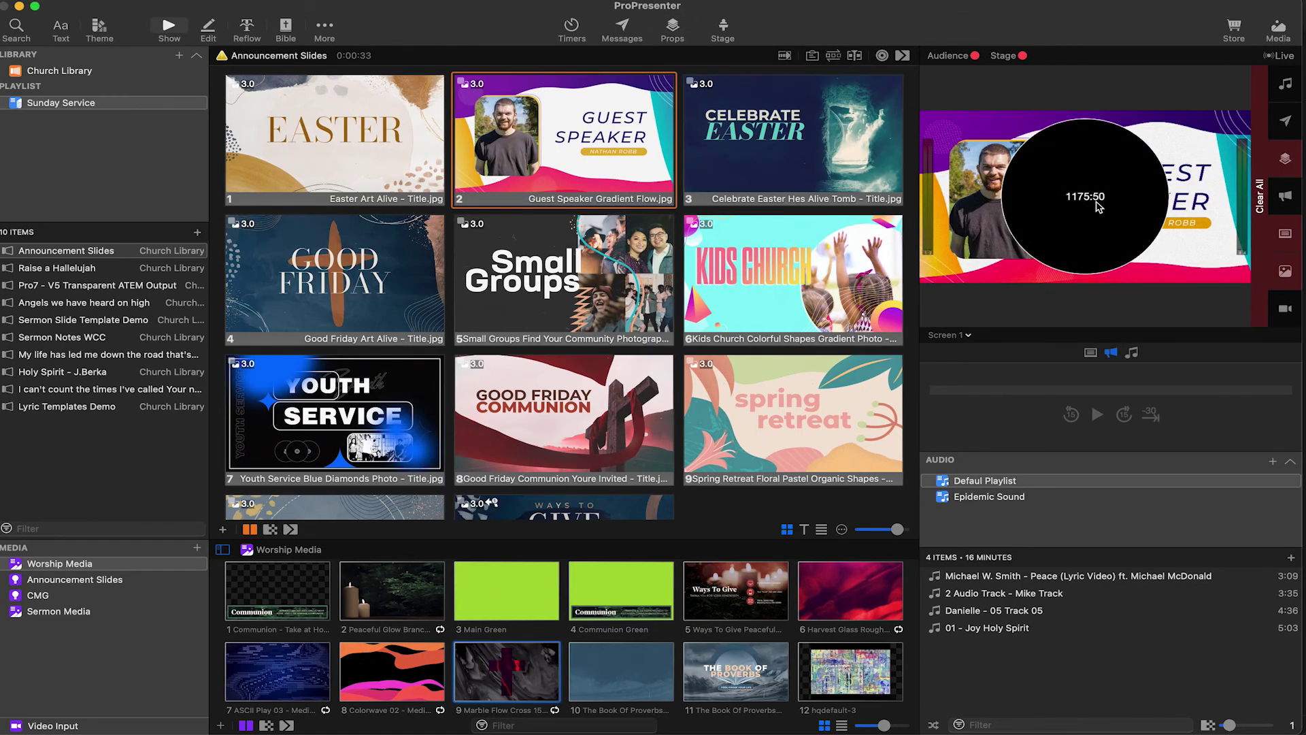
{"action": "key", "text": "Right"}
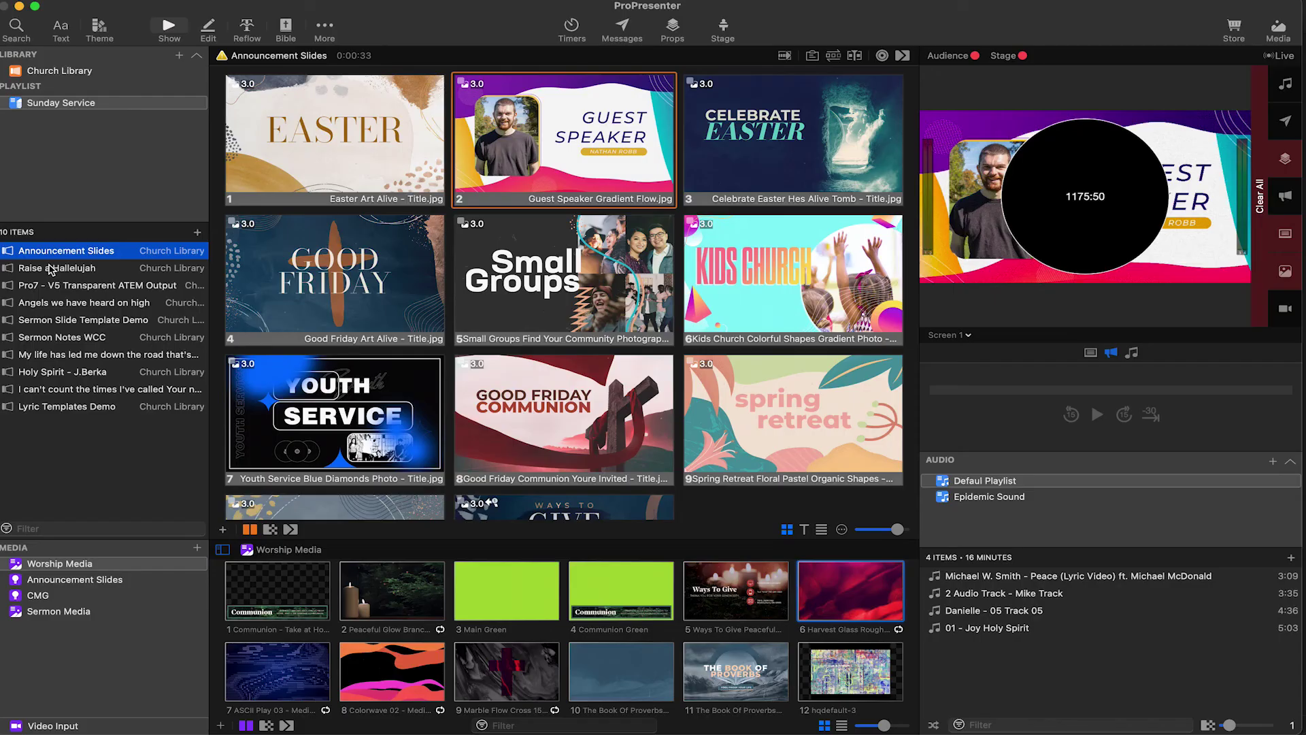
Step: Put the first Raise a Hallelujah lyric slide live and re-trigger the circle countdown prop
{"action": "left_click", "coordinate": [51, 268]}
{"action": "left_click", "coordinate": [351, 161]}
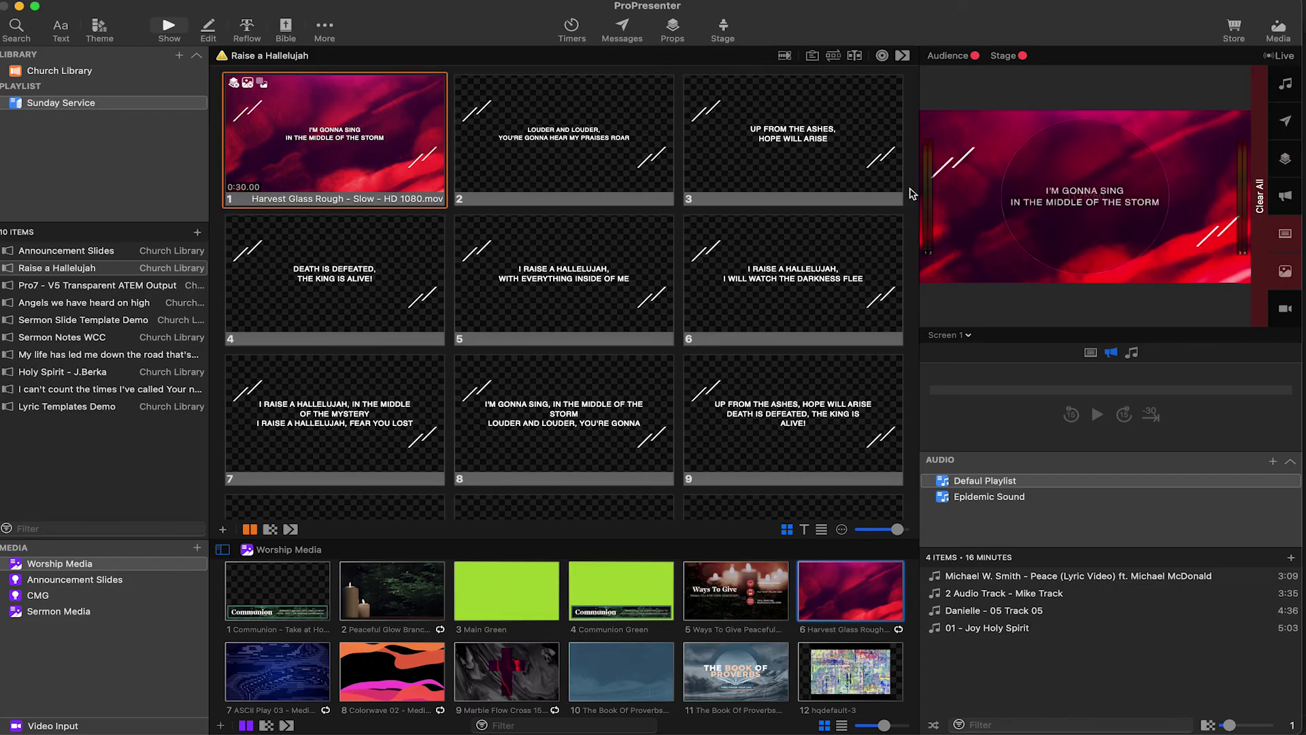
{"action": "left_click", "coordinate": [682, 35]}
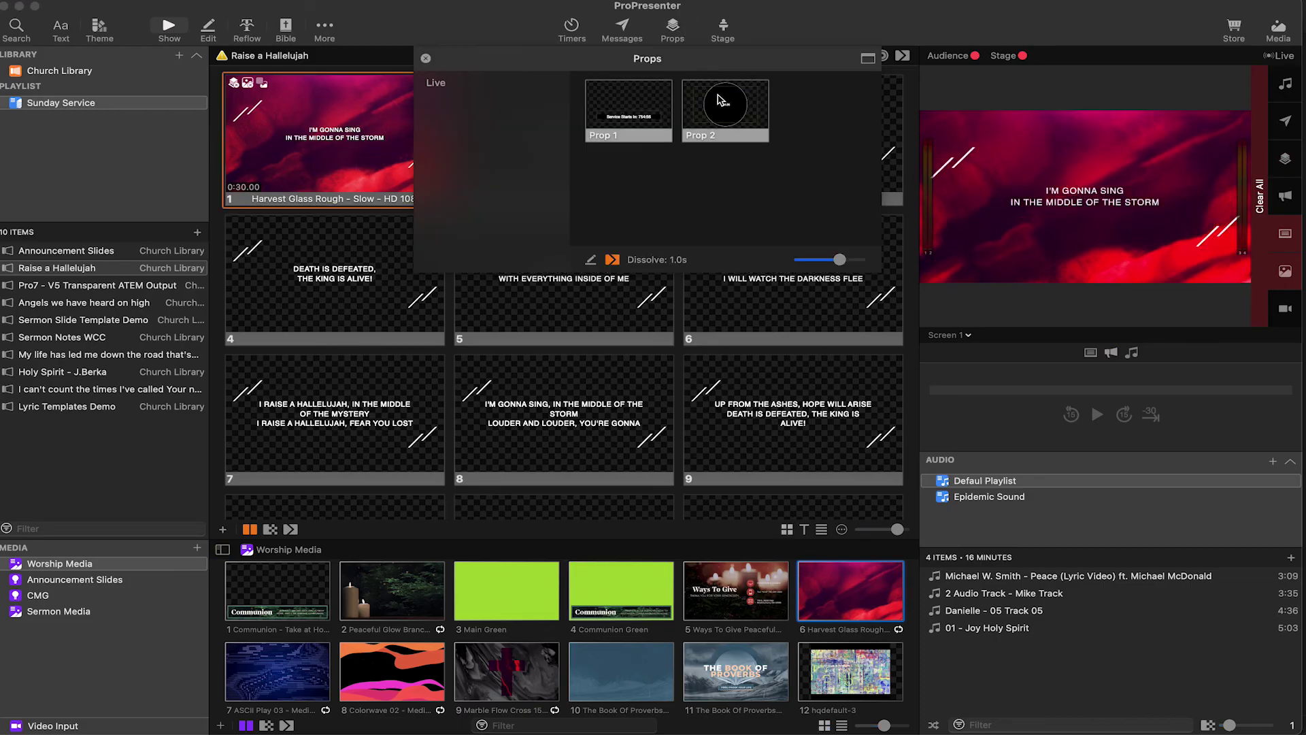
{"action": "left_click", "coordinate": [725, 109]}
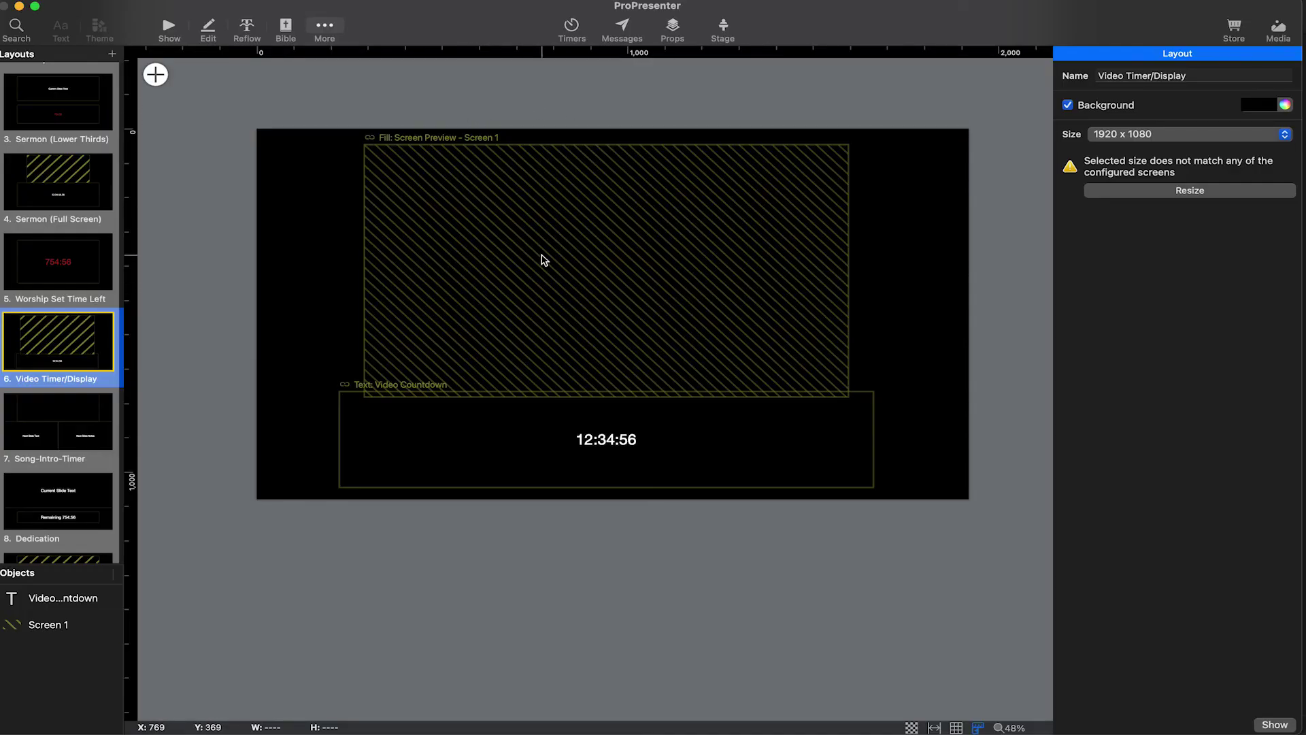
Step: Check the Screen 1 preview area's fill source, then select the Video Countdown text box
{"action": "left_click", "coordinate": [590, 265]}
{"action": "left_click", "coordinate": [1142, 53]}
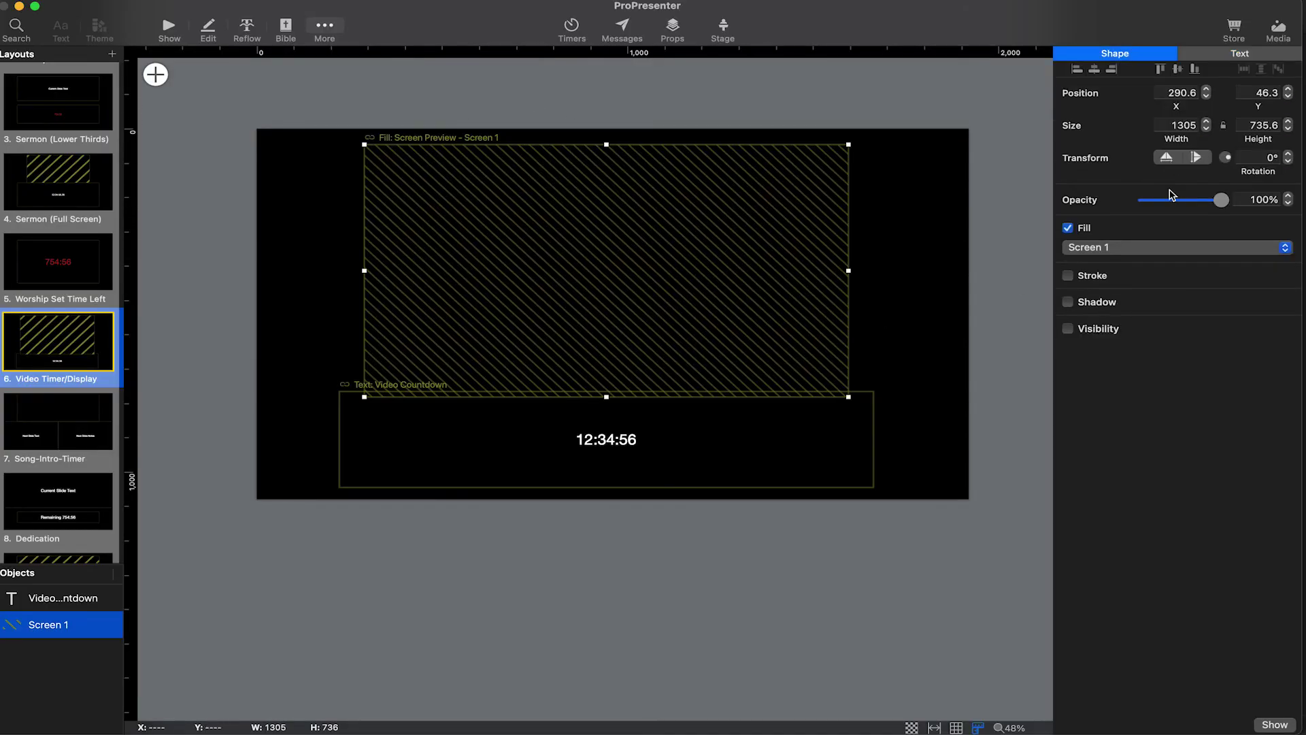
{"action": "left_click", "coordinate": [1114, 247]}
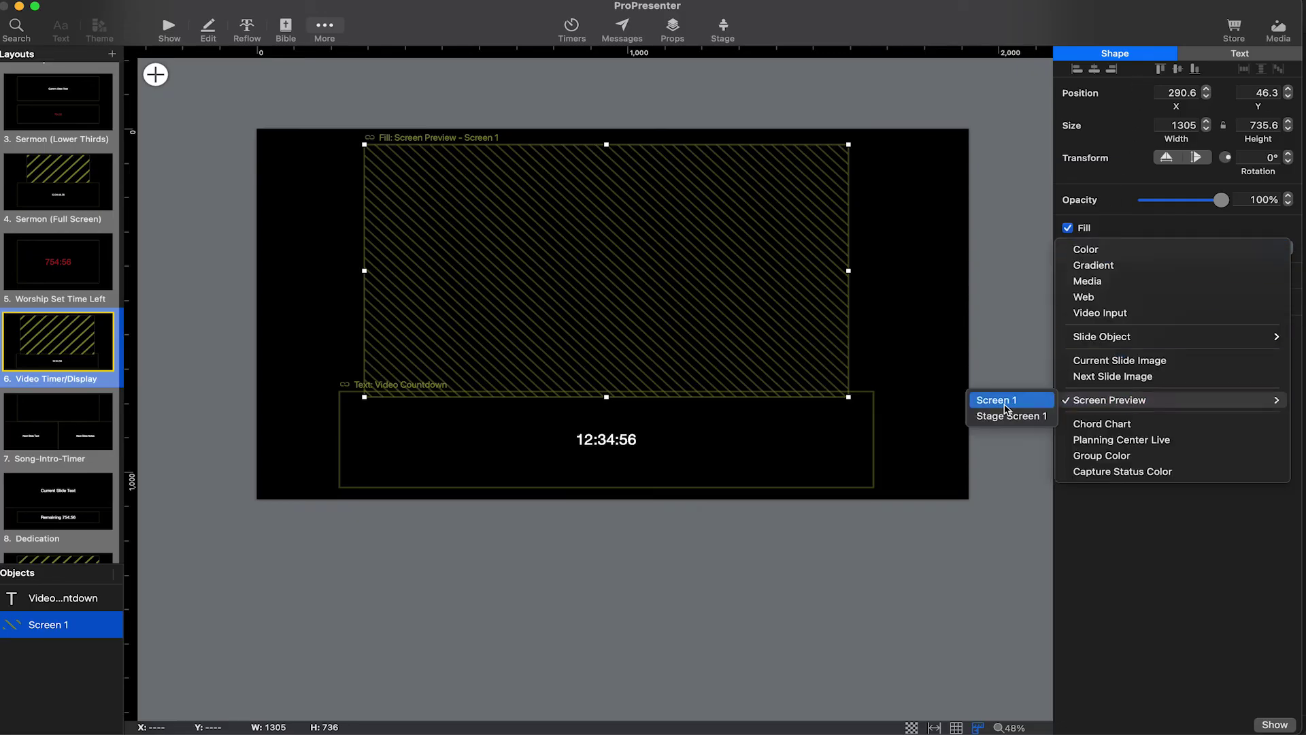
{"action": "left_click", "coordinate": [1116, 561]}
{"action": "left_click", "coordinate": [644, 459]}
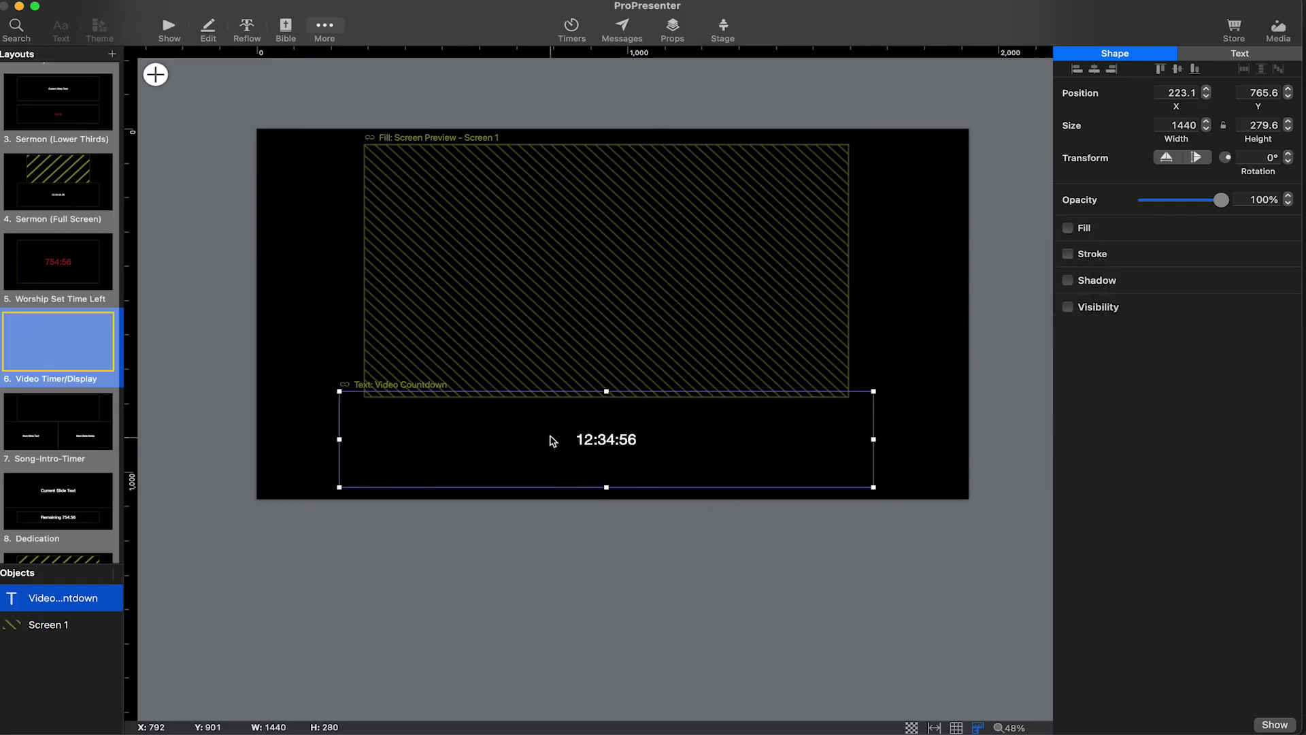
{"action": "left_click", "coordinate": [165, 72]}
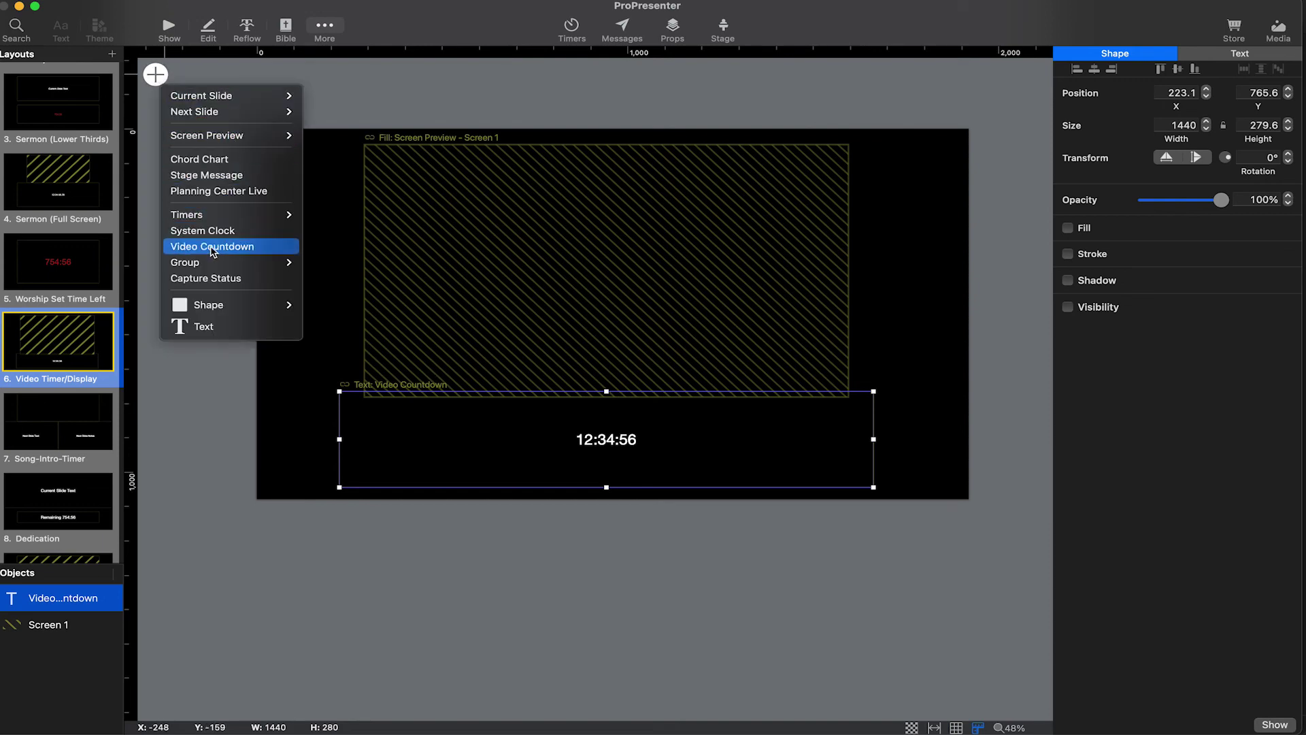